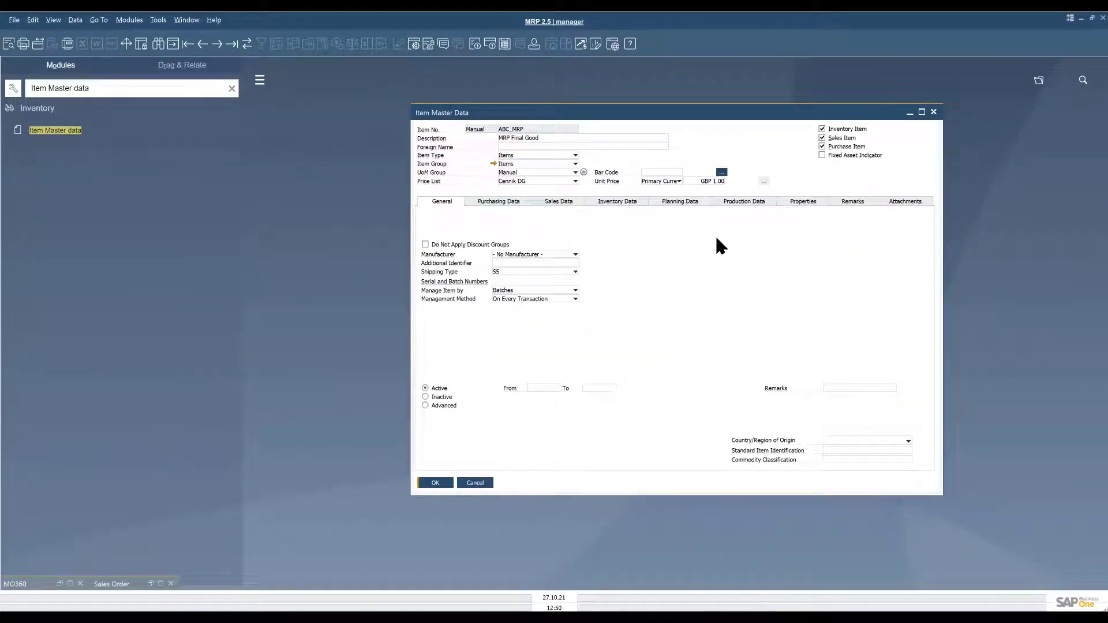
Review ABC_MRP's Planning Data: MRP planning method, Make procurement, component warehouse From Parent Item Document Line.
left_click(692, 202)
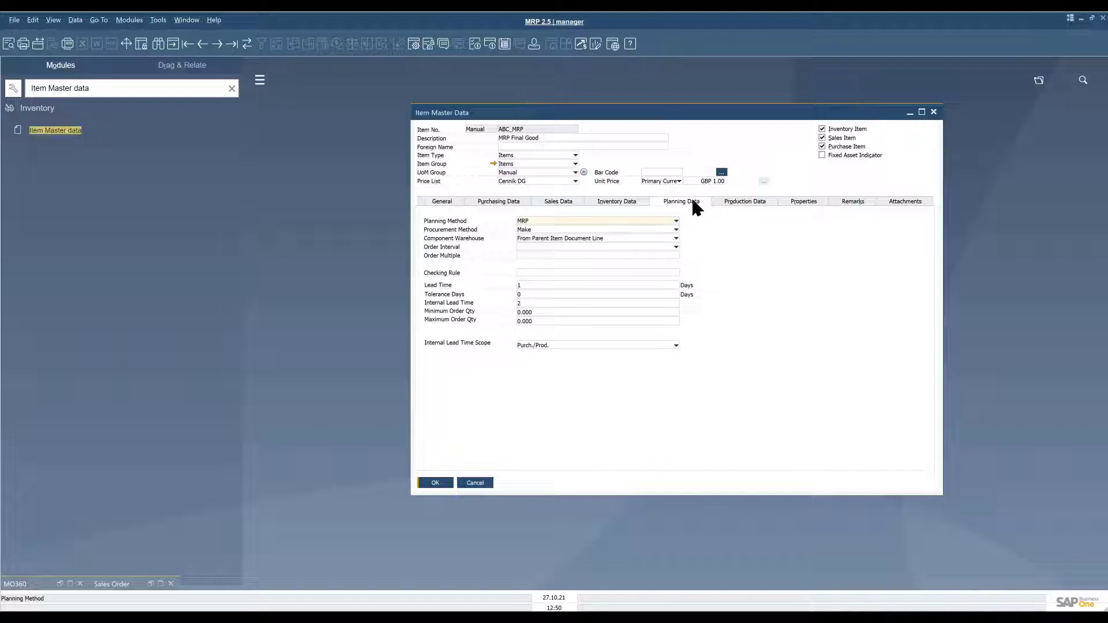
left_click(674, 221)
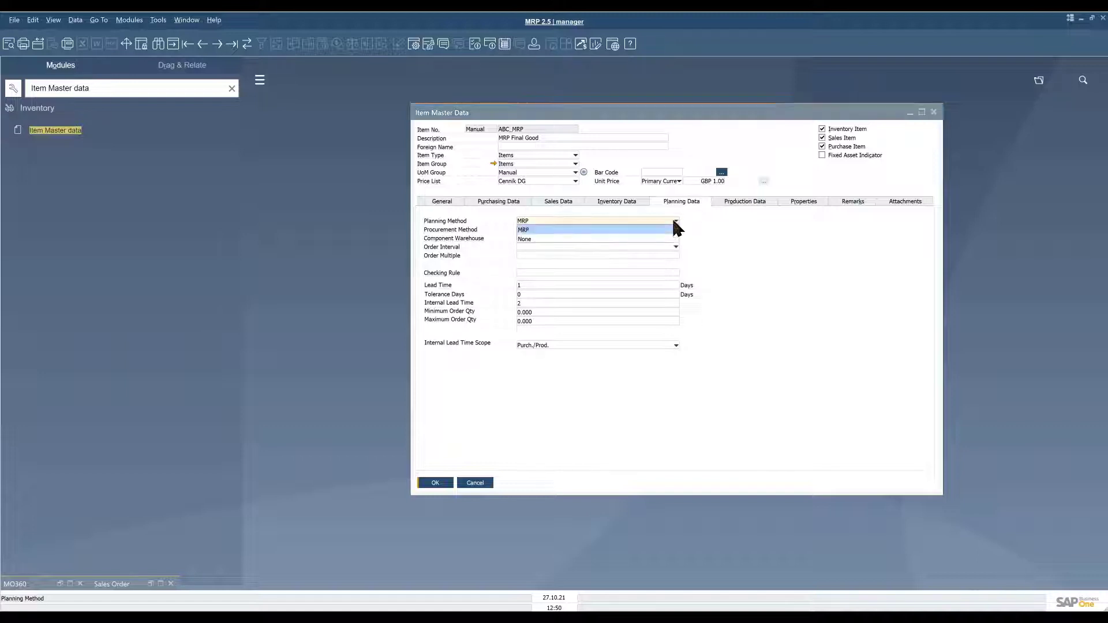
left_click(674, 225)
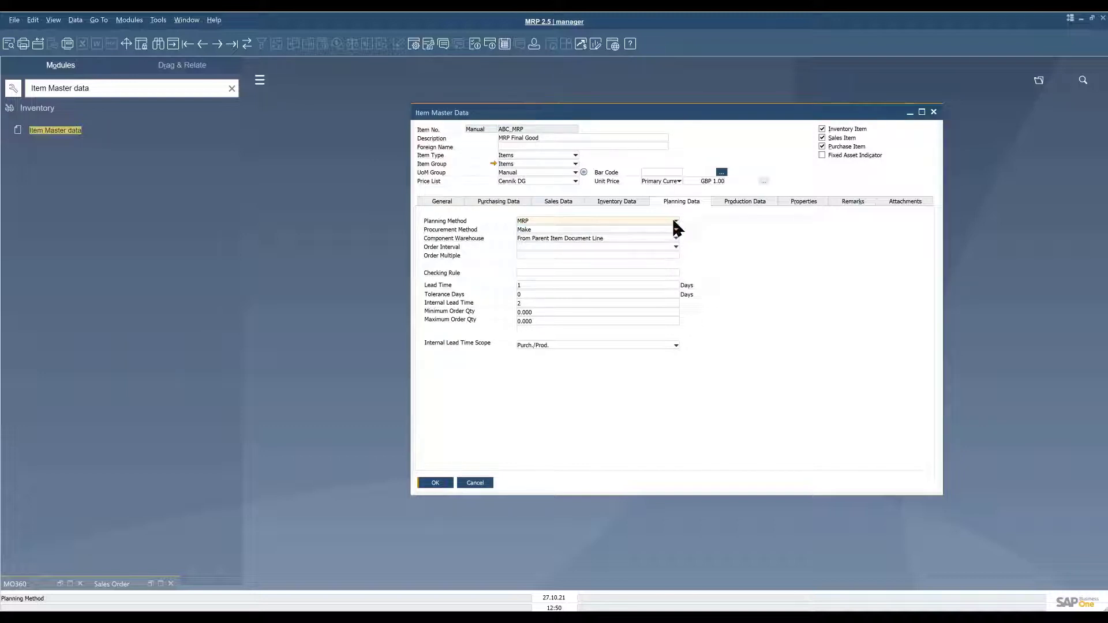
left_click(676, 229)
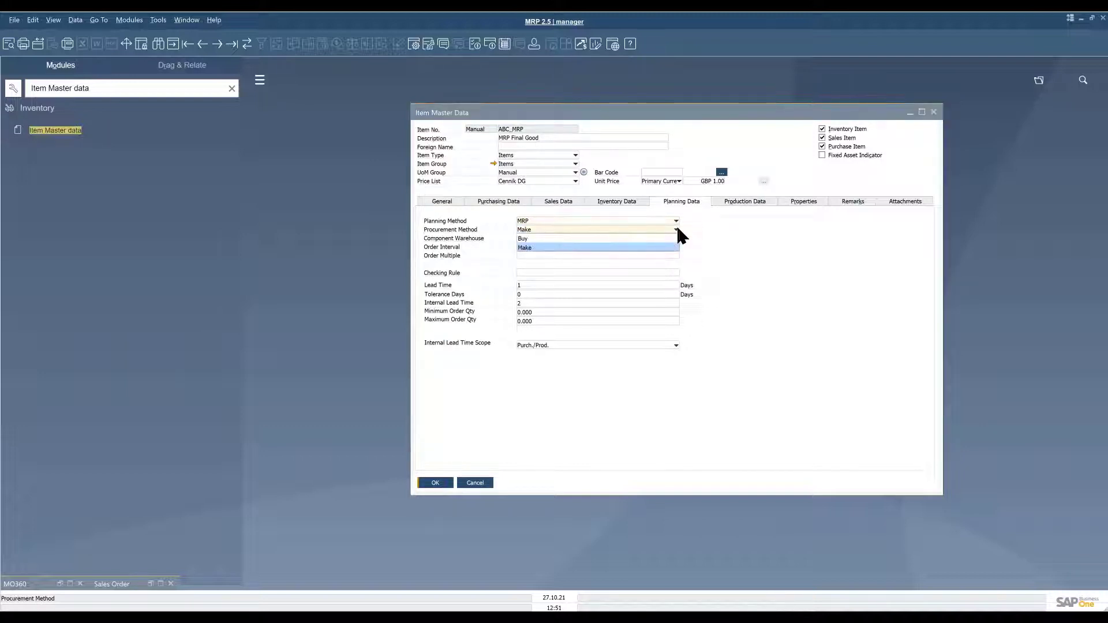
left_click(676, 230)
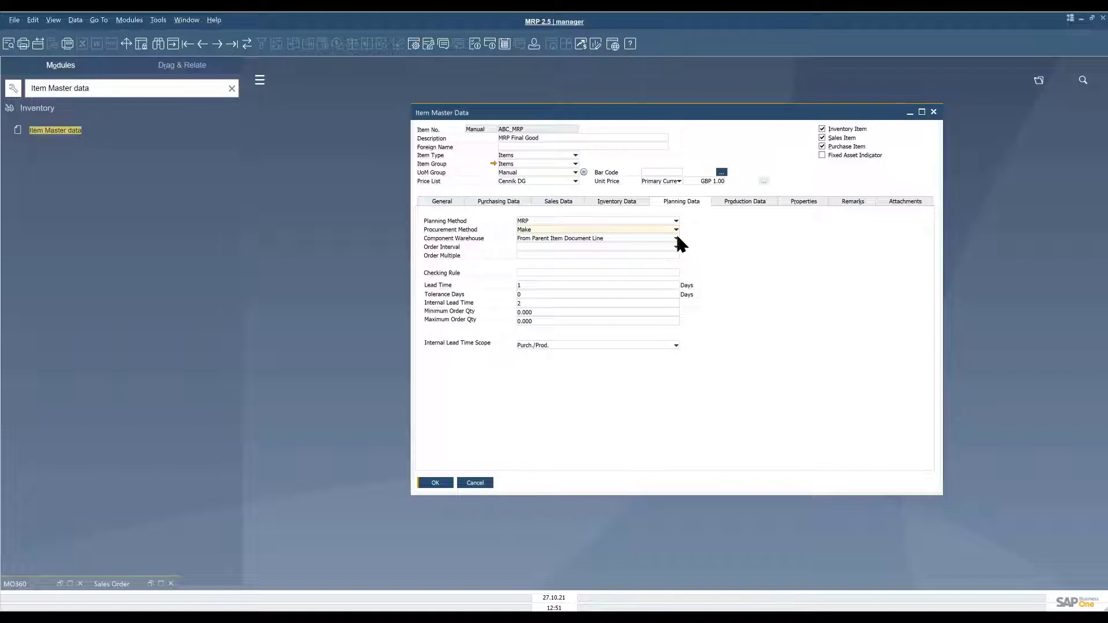
left_click(677, 234)
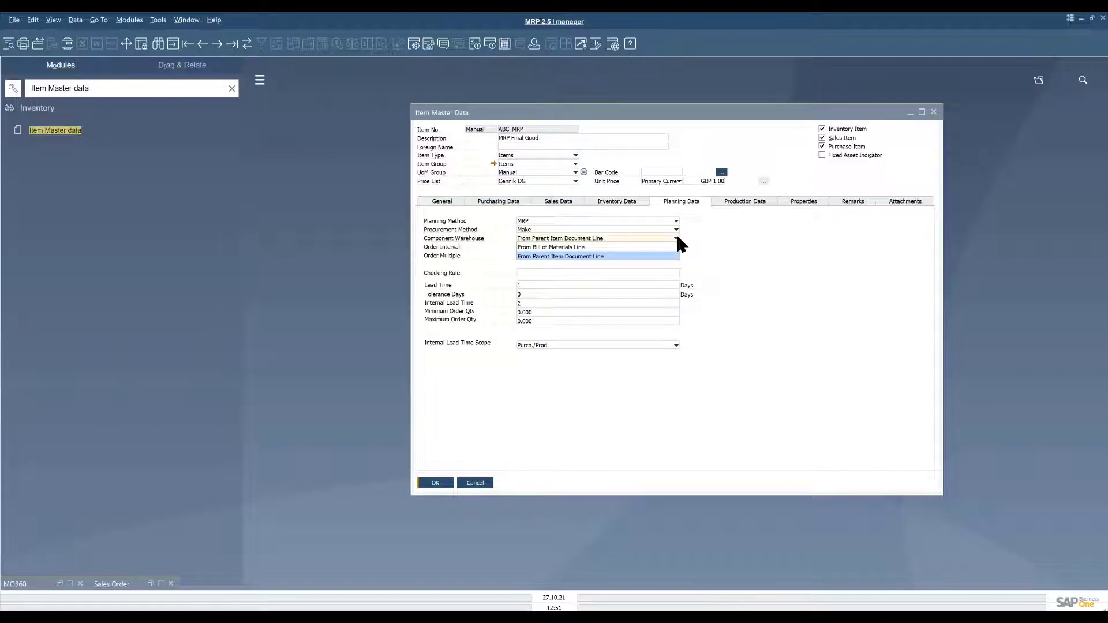
left_click(677, 235)
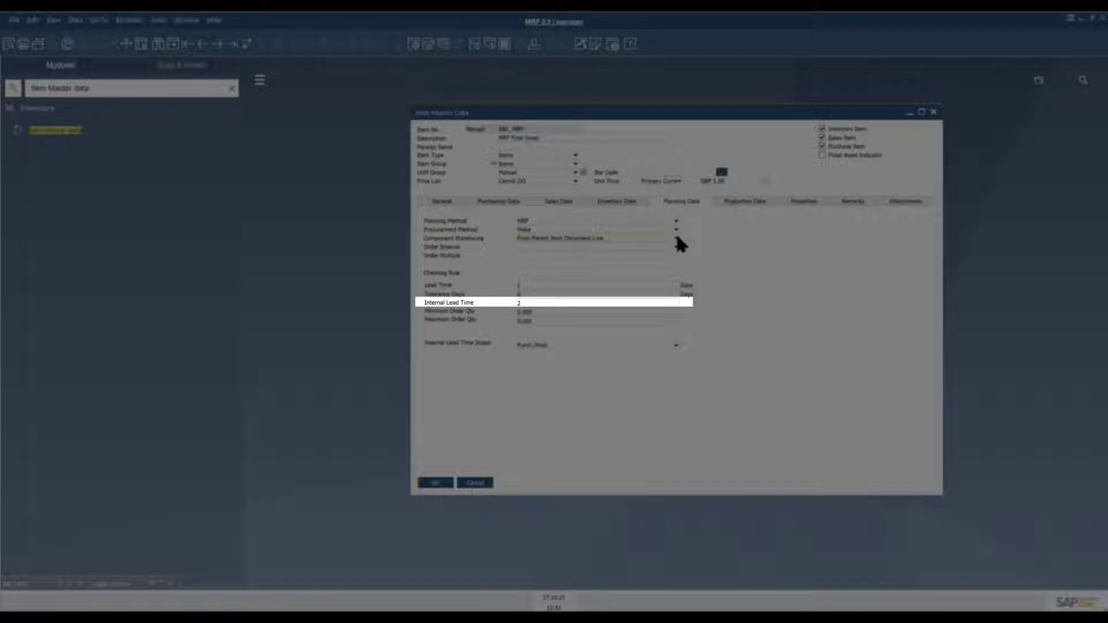
left_click(659, 303)
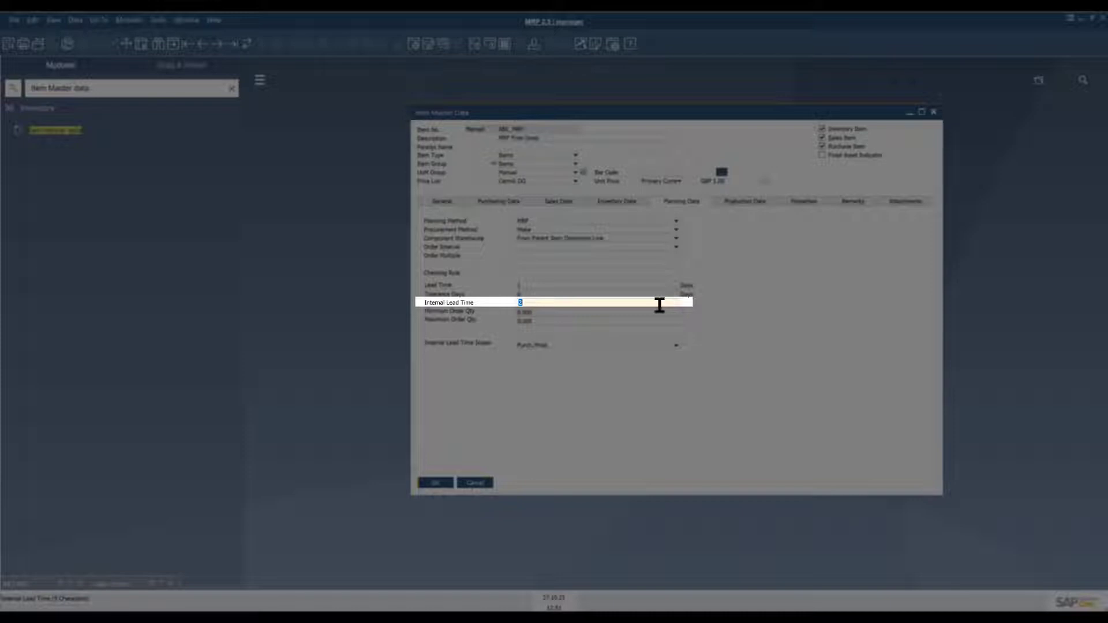
type("2")
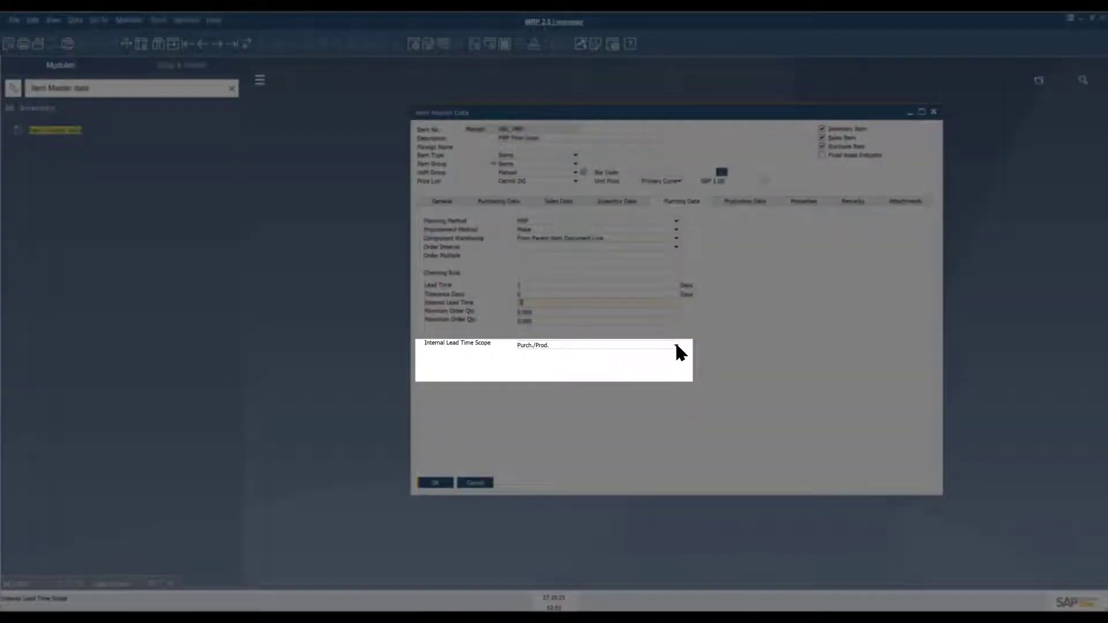
left_click(676, 345)
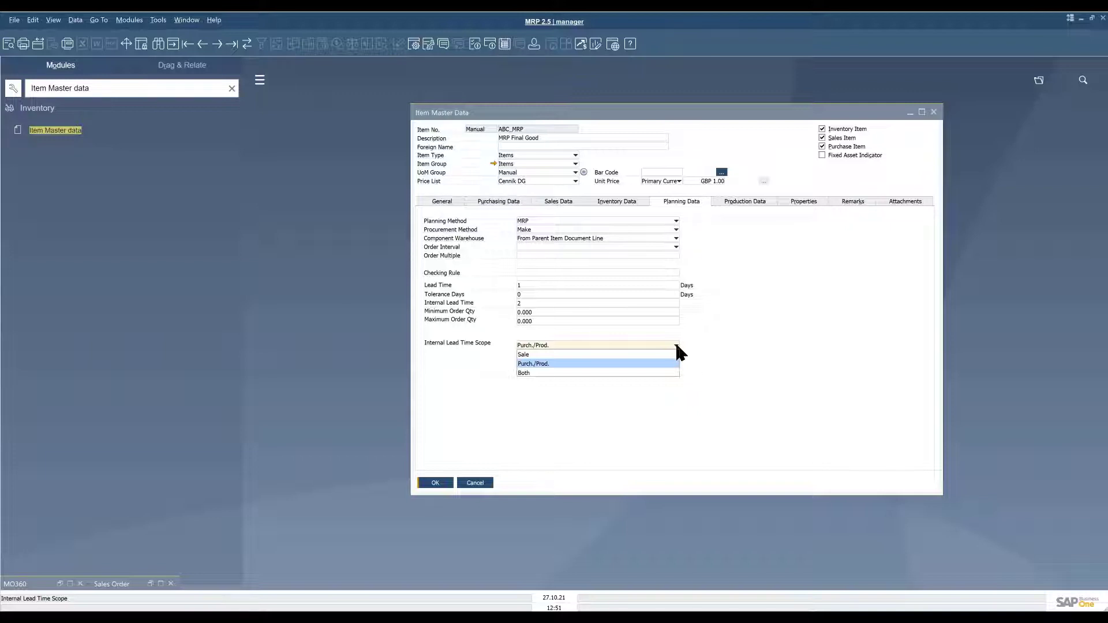
left_click(677, 346)
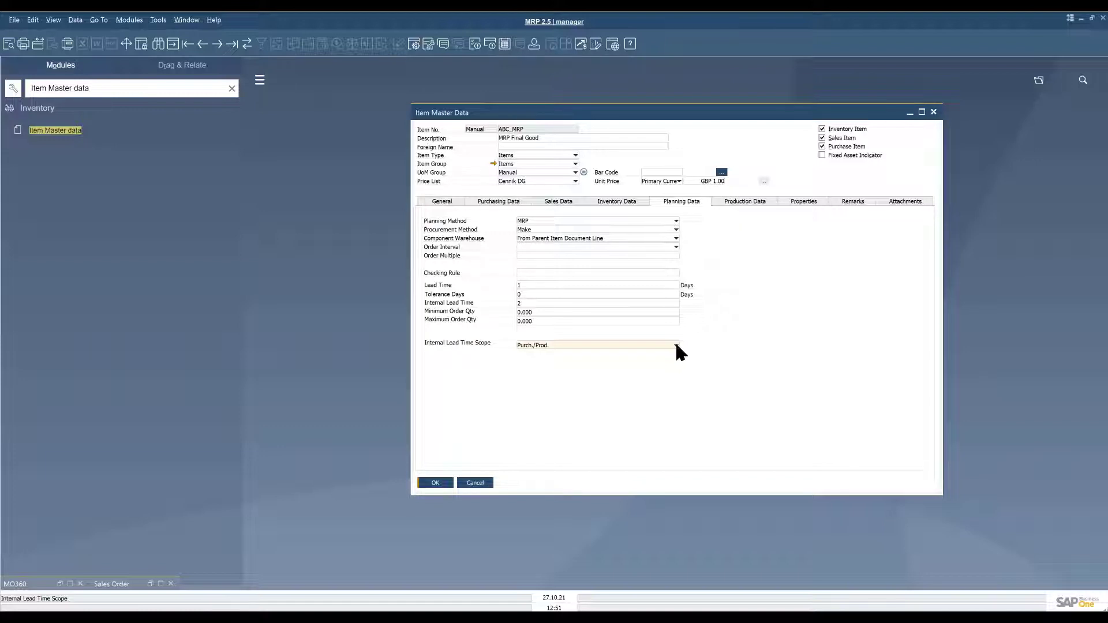
Open Item Details for ABC_MRP from the form's context menu.
right_click(753, 266)
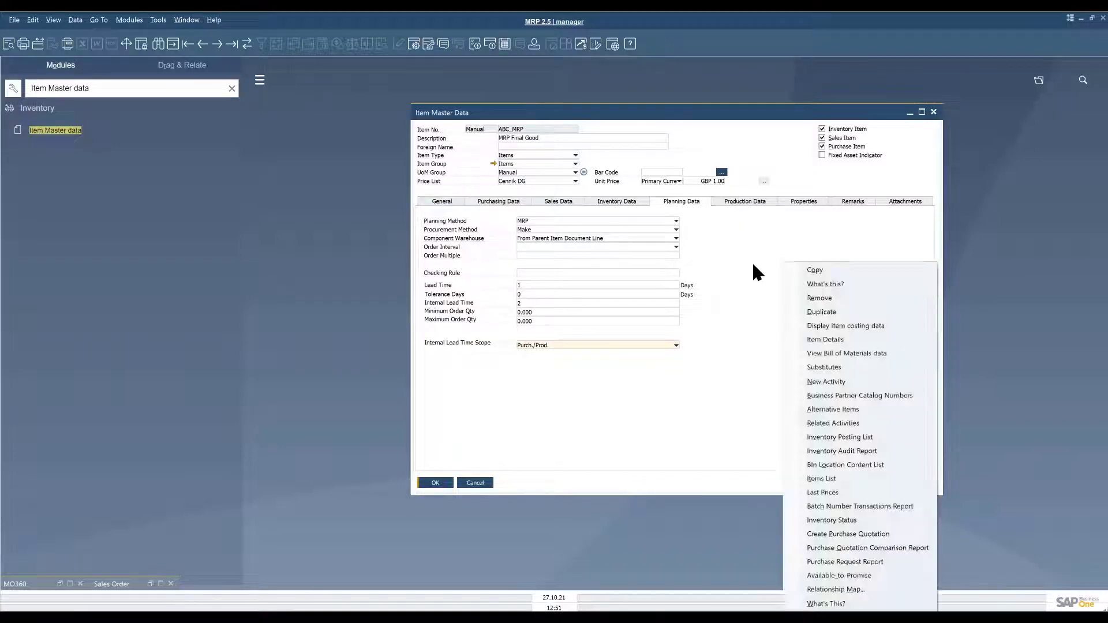
left_click(831, 337)
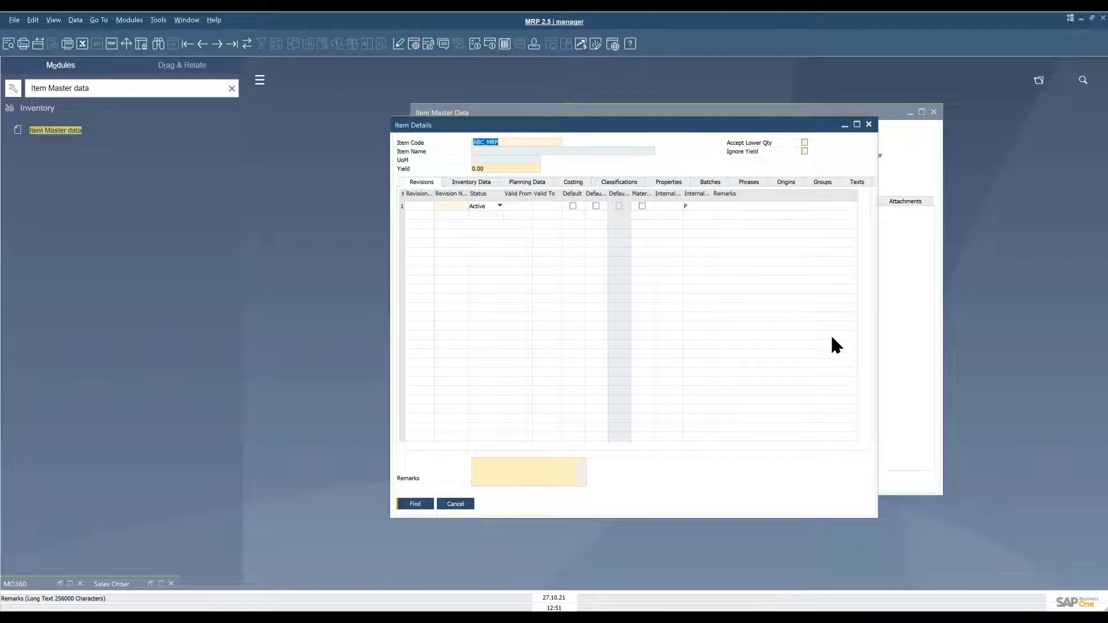
key("Return")
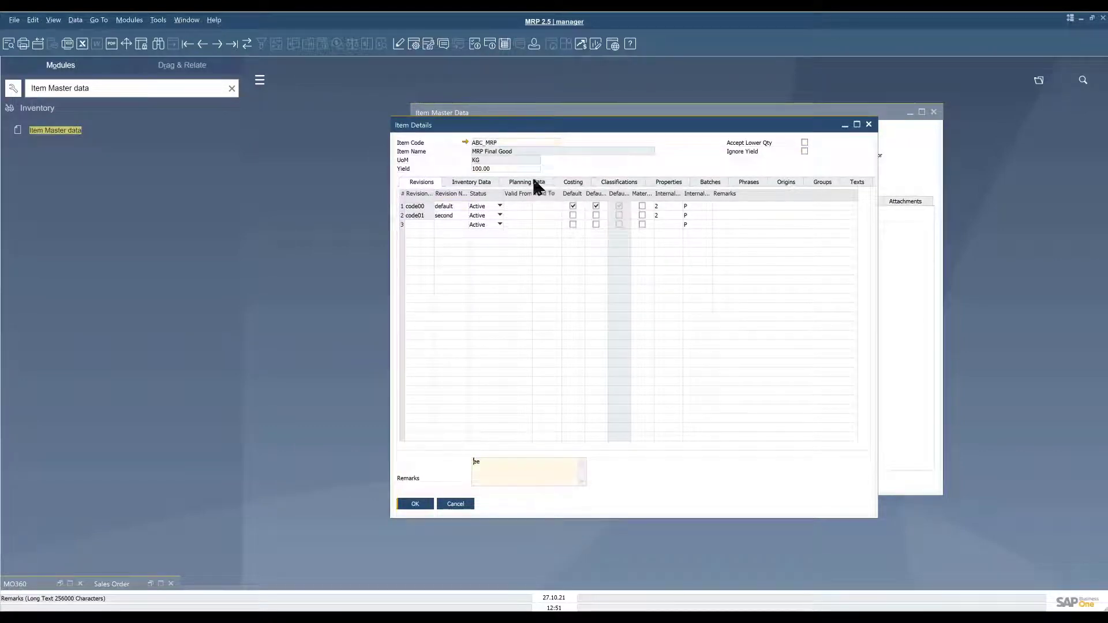
Compare revision planning data for code01 and code00, checking planning and procurement methods.
left_click(533, 181)
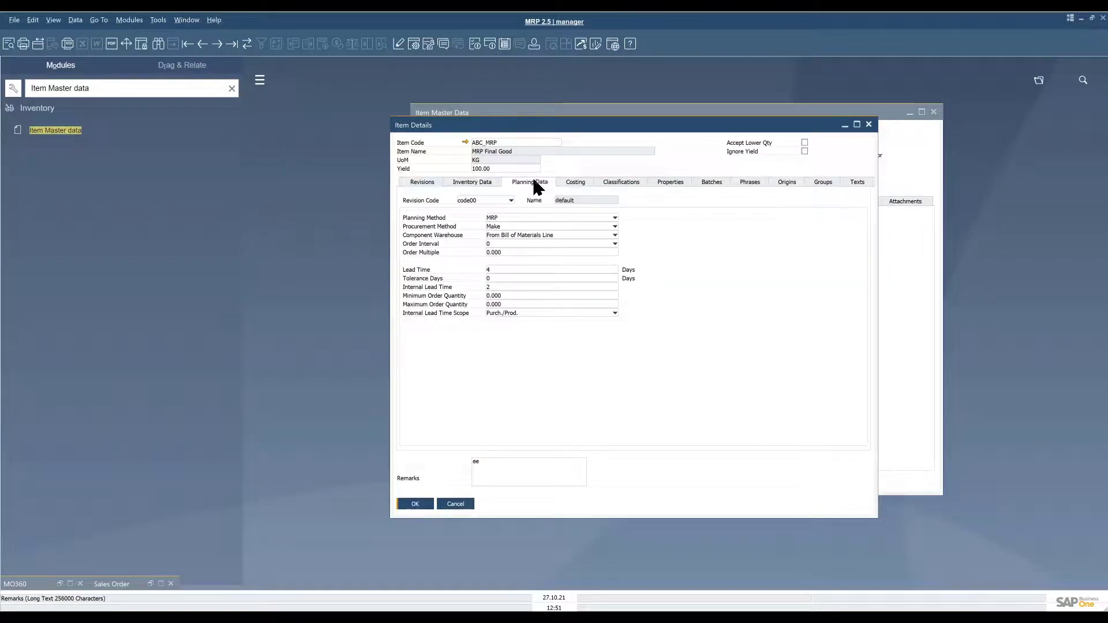
left_click(511, 200)
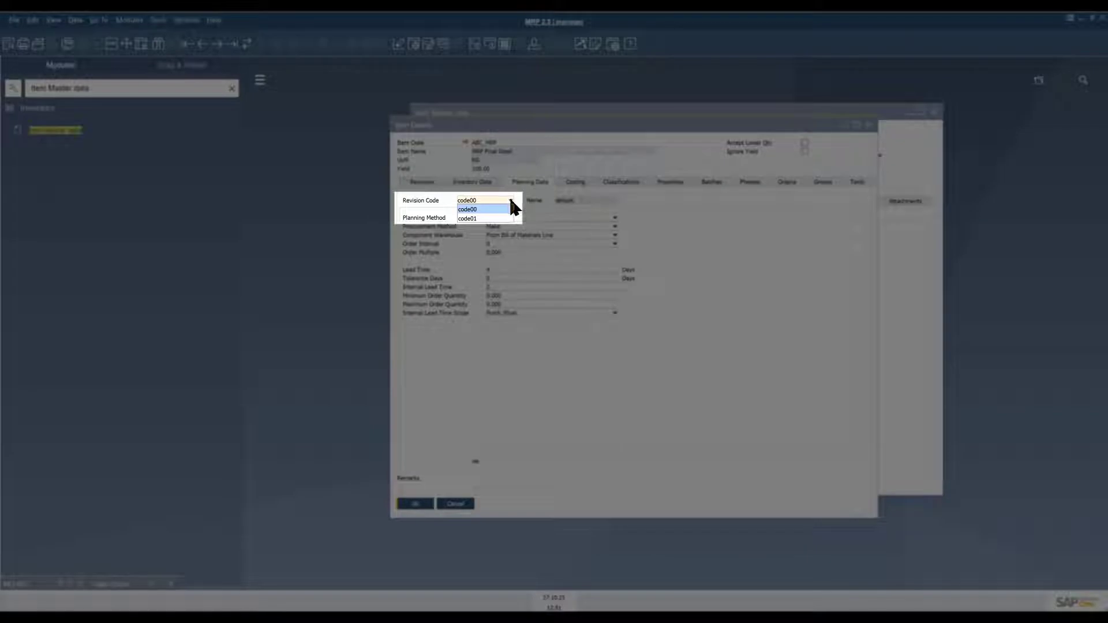
left_click(505, 218)
left_click(509, 199)
left_click(508, 209)
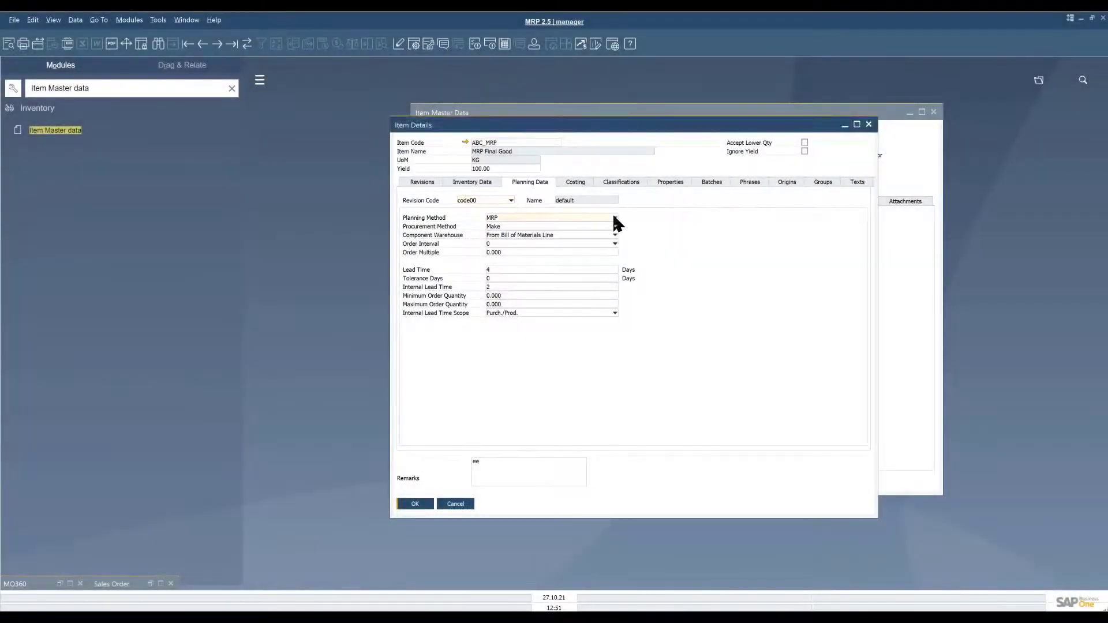
left_click(614, 218)
left_click(613, 218)
left_click(614, 226)
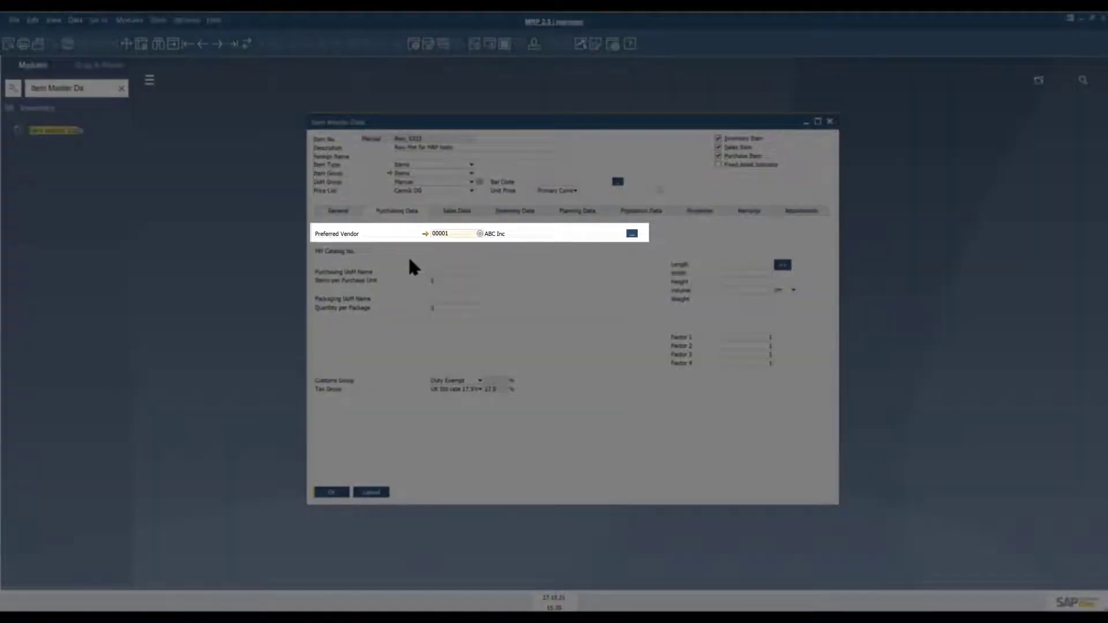
Open preferred vendor ABC Inc's master data and check its shipping type options.
double_click(428, 233)
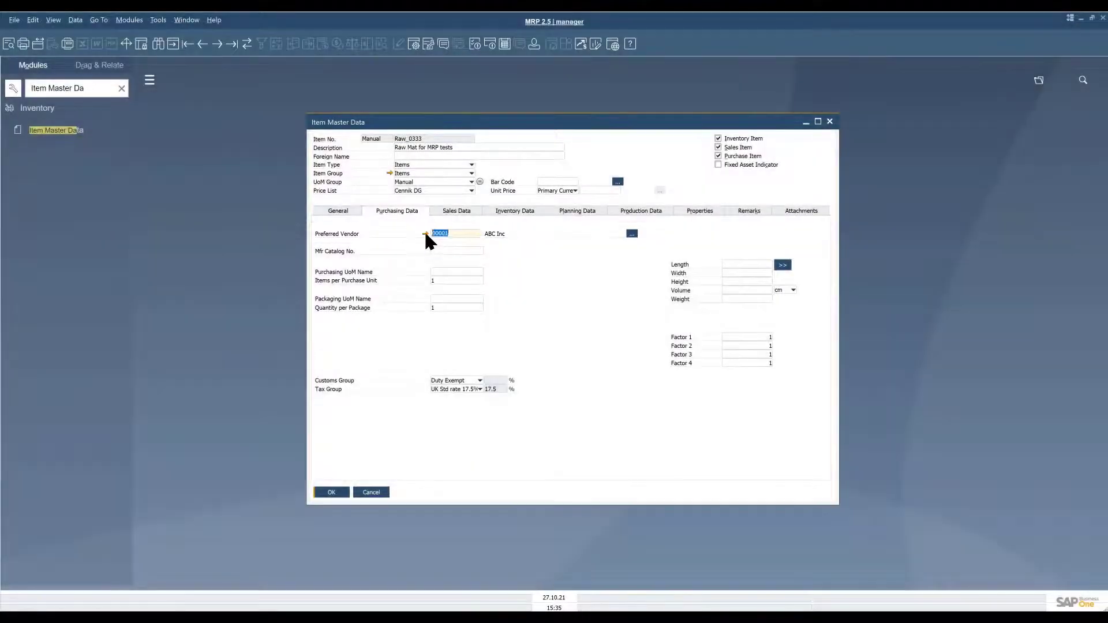
left_click(426, 234)
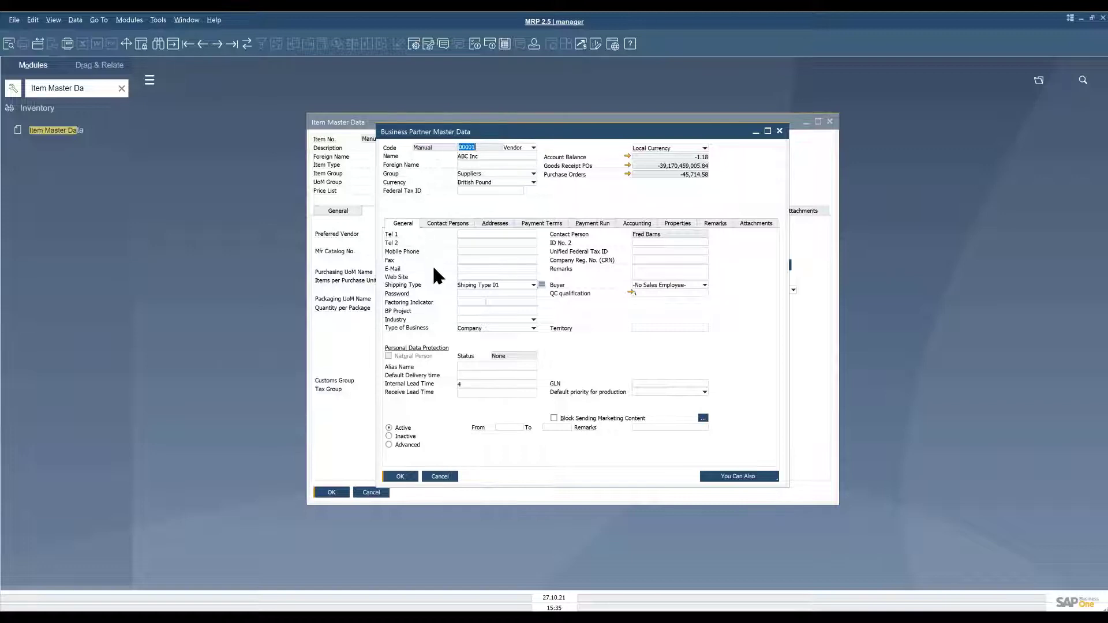
left_click(533, 285)
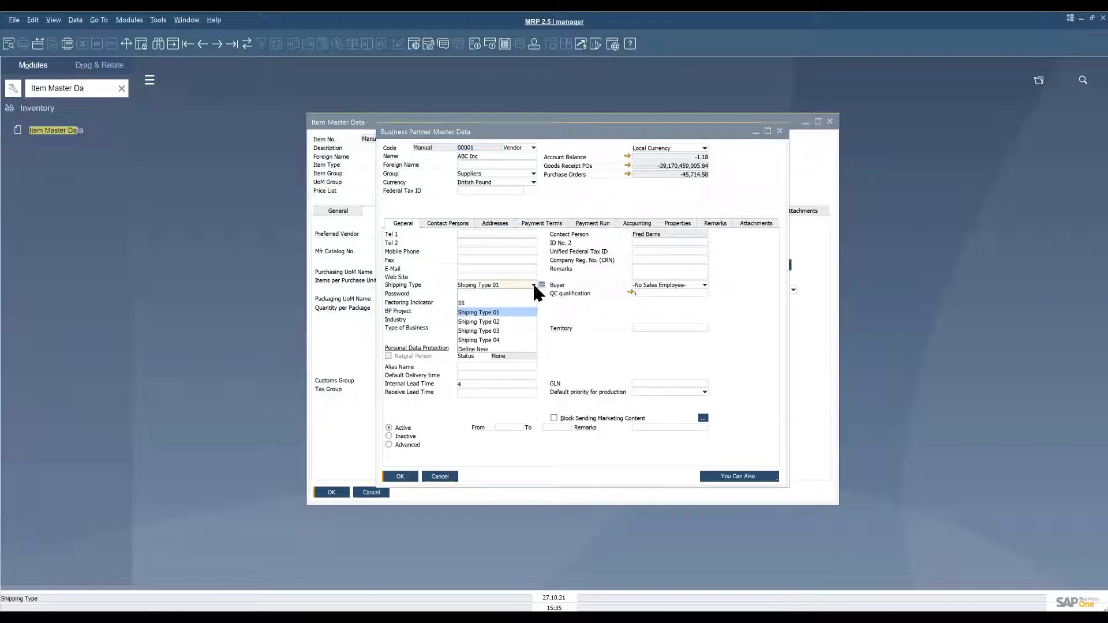
left_click(518, 319)
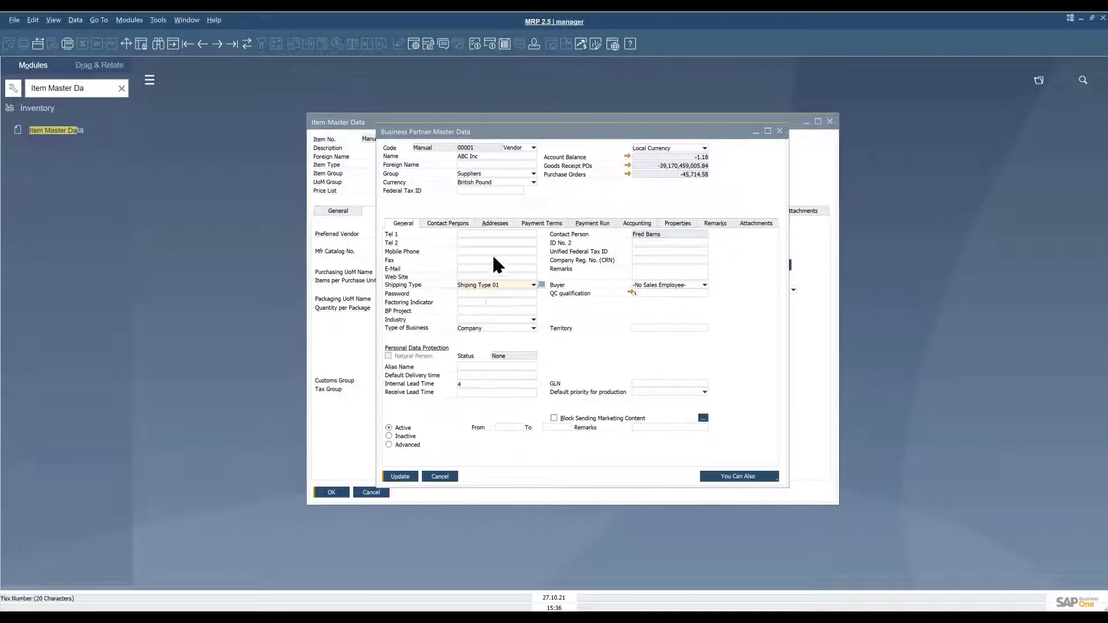
Review the vendor's ship-to addresses, Adress 01 and the default address.
left_click(499, 223)
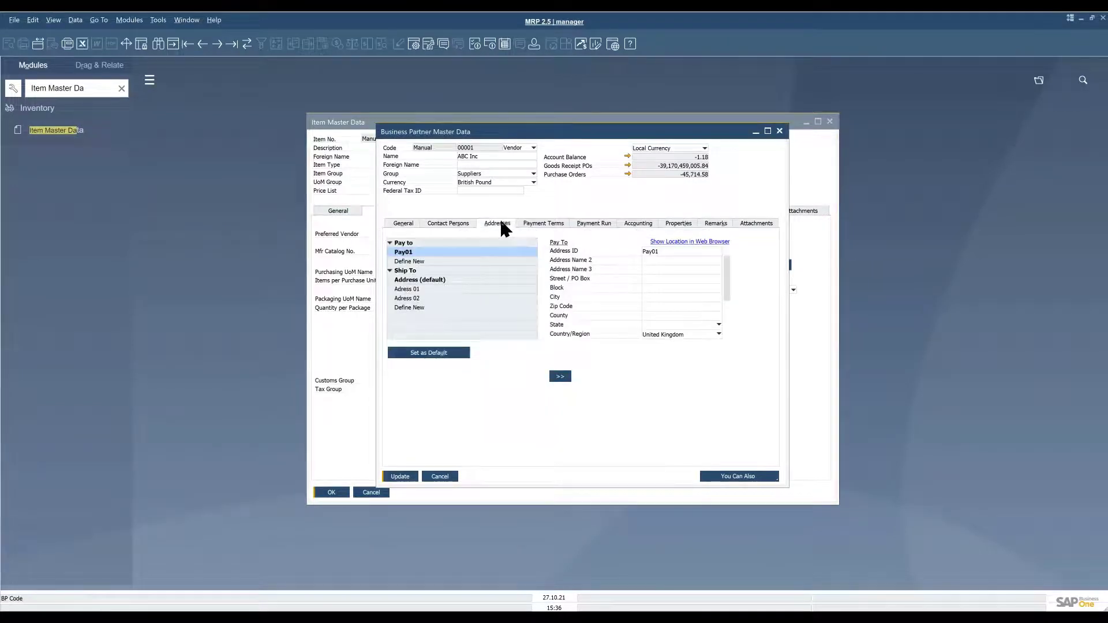
left_click(419, 289)
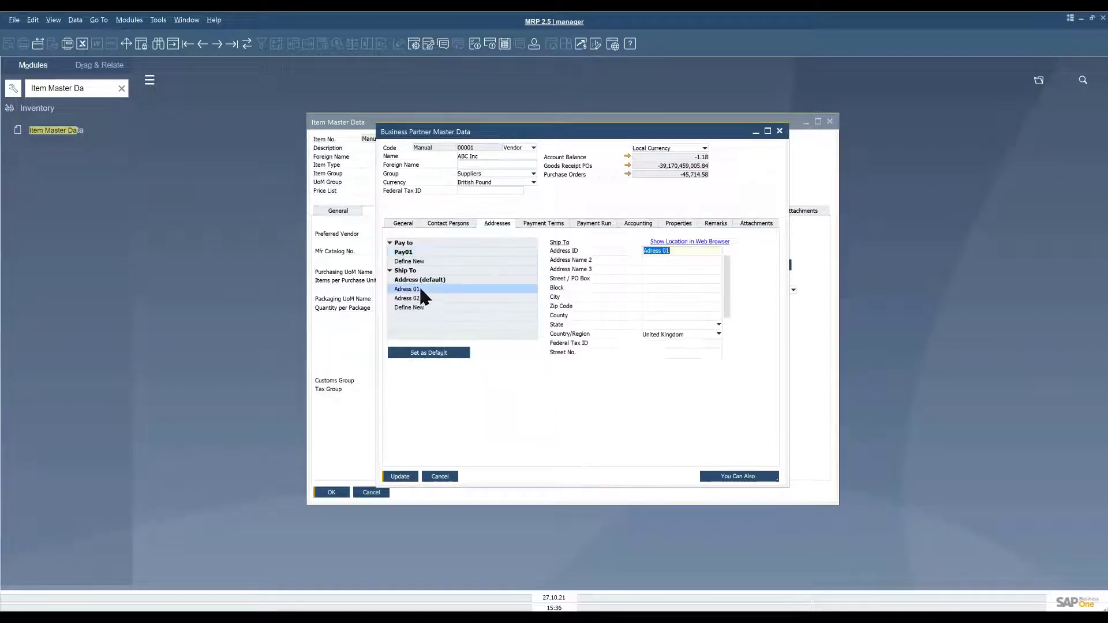
left_click(417, 282)
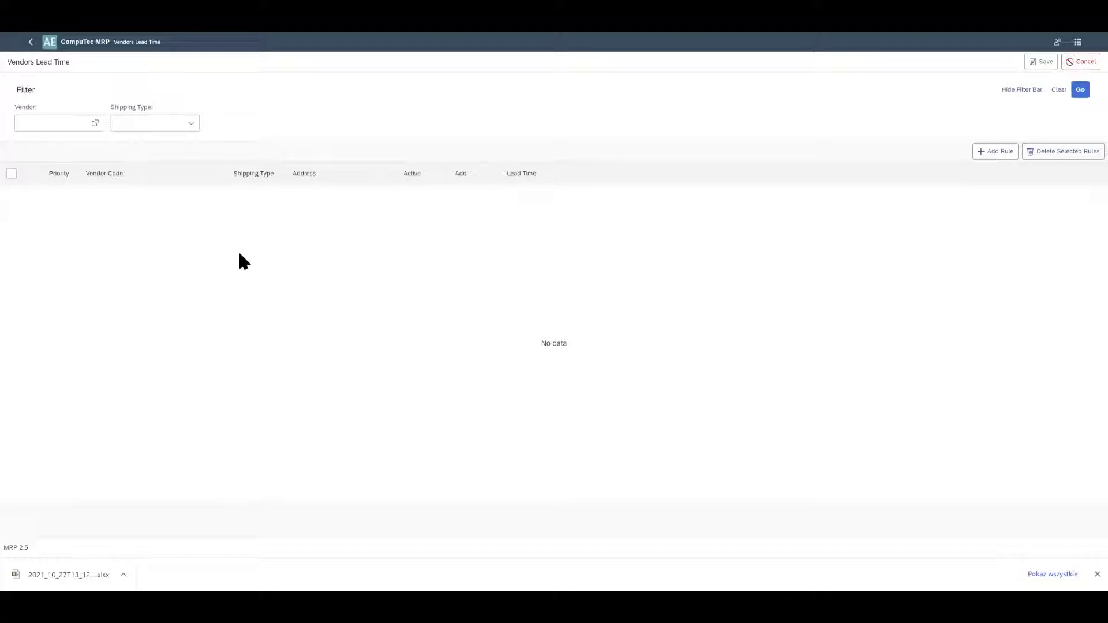
Add a lead-time rule for vendor 00001: Shiping Type 01, default address, lead time 6.
left_click(988, 152)
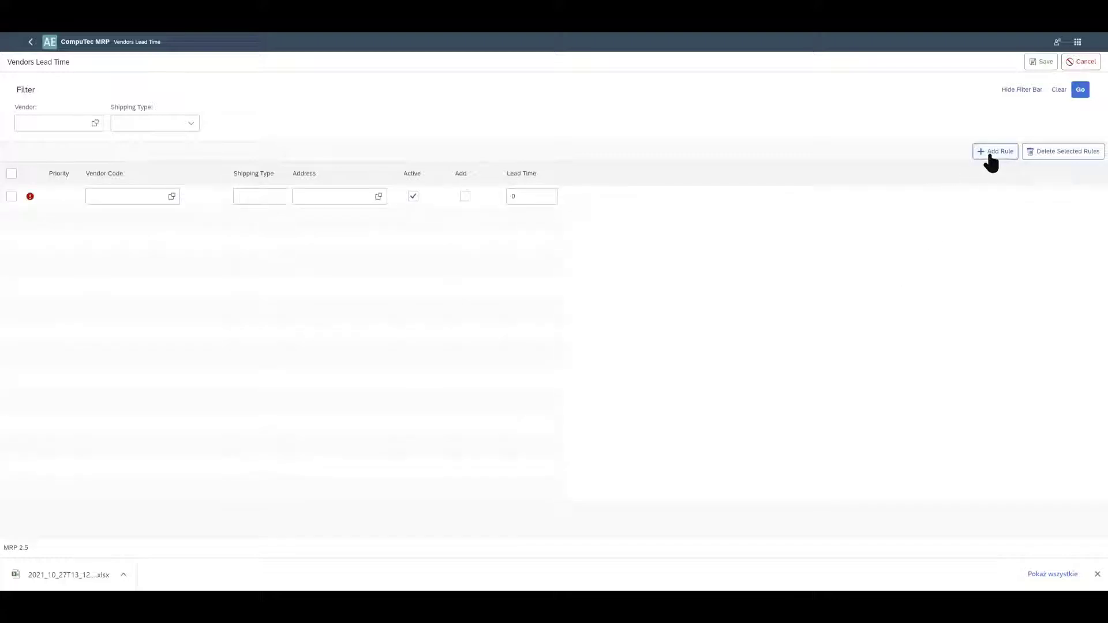
left_click(171, 196)
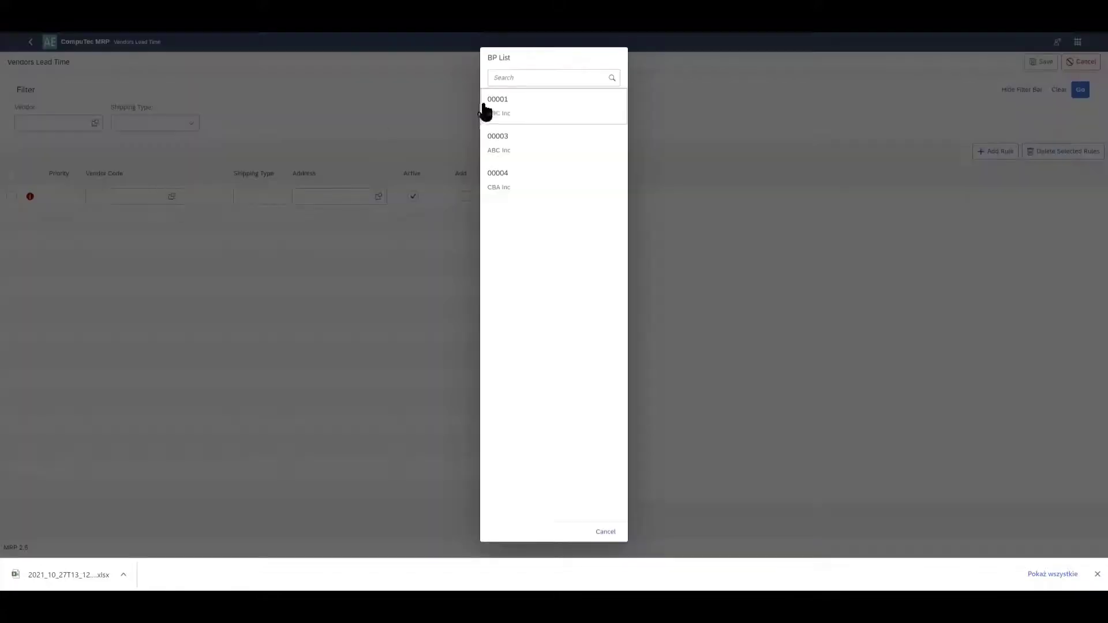
left_click(528, 124)
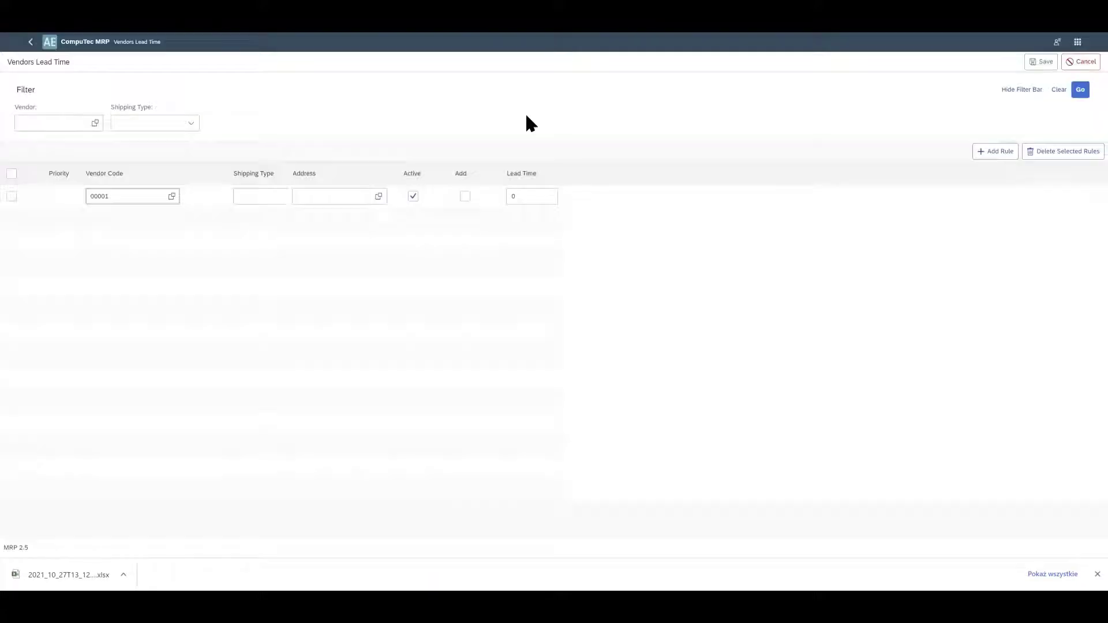
left_click(257, 198)
left_click(282, 219)
left_click(378, 197)
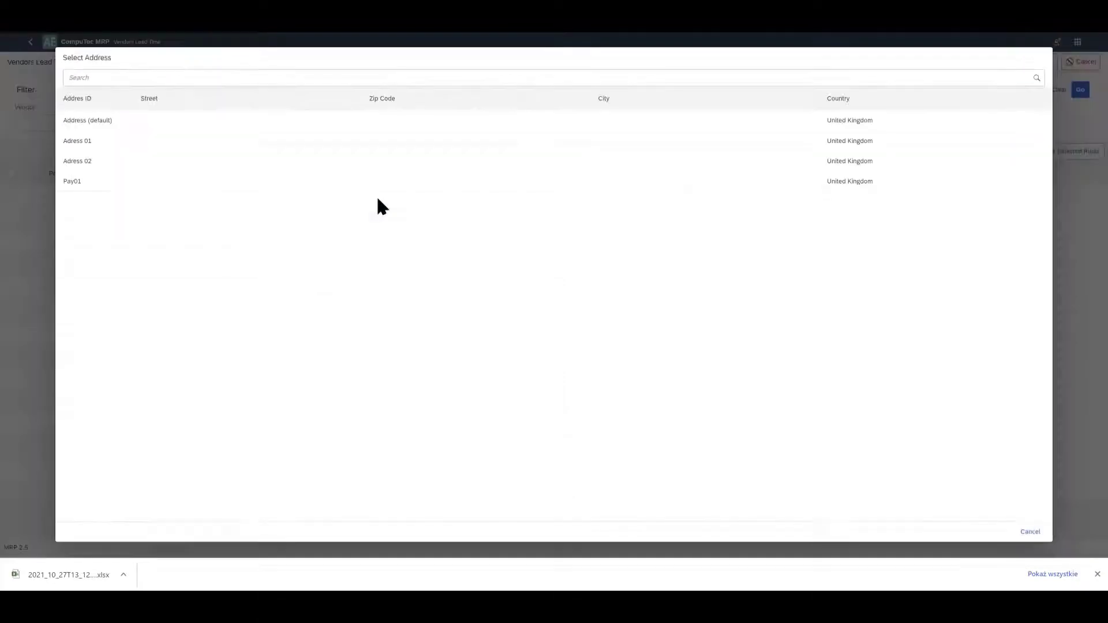
left_click(238, 122)
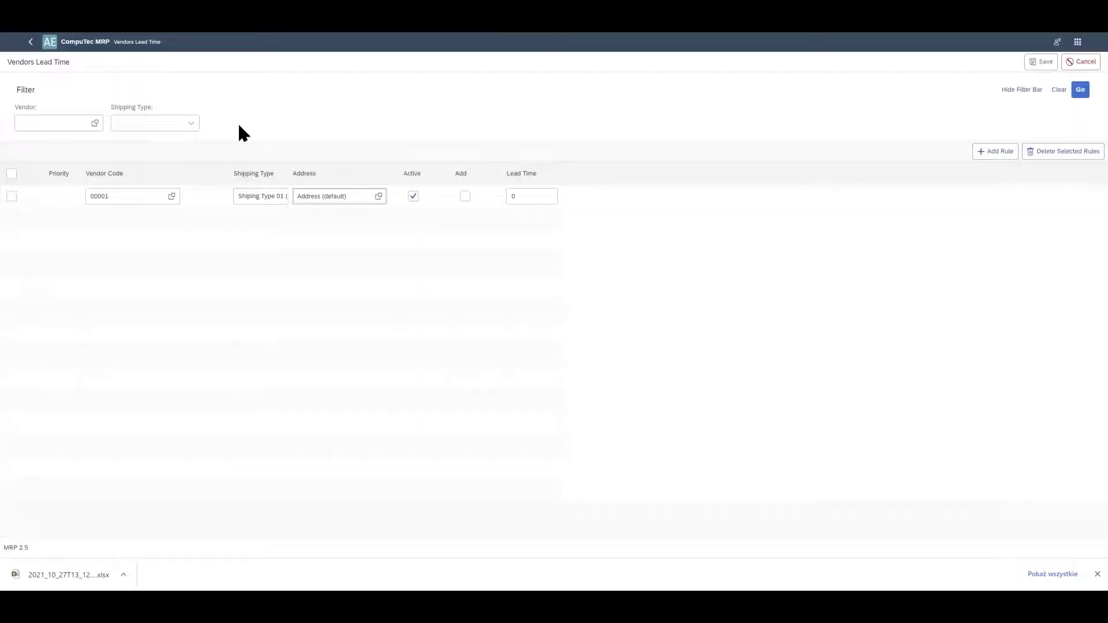
left_click(513, 200)
type("6")
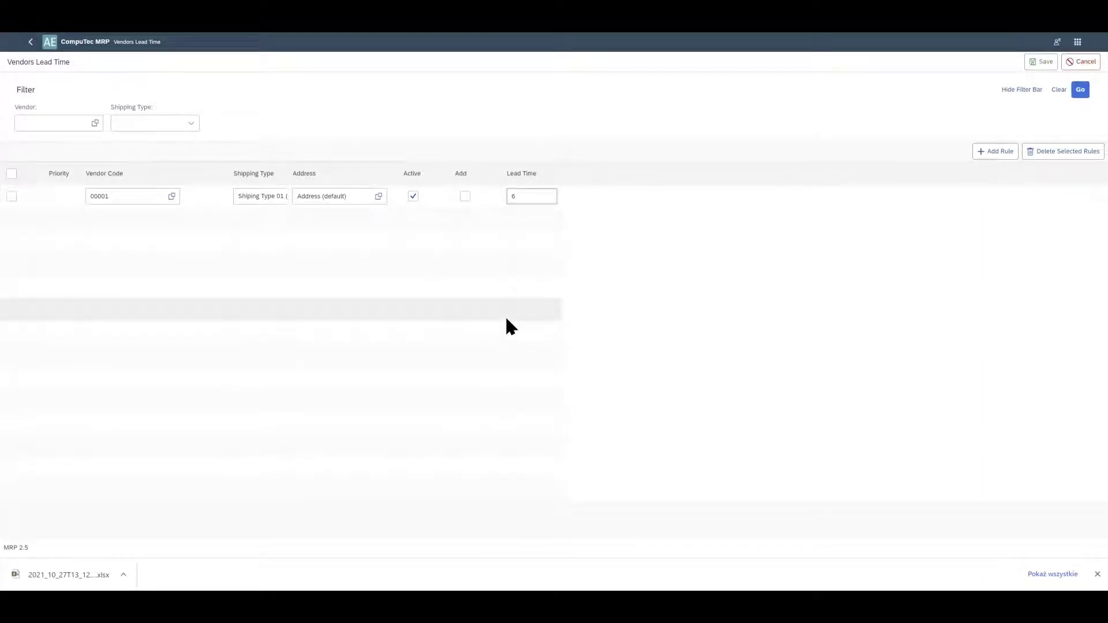
Add a second vendor 00001 rule with Shiping Type 01 and lead time 4.
left_click(994, 151)
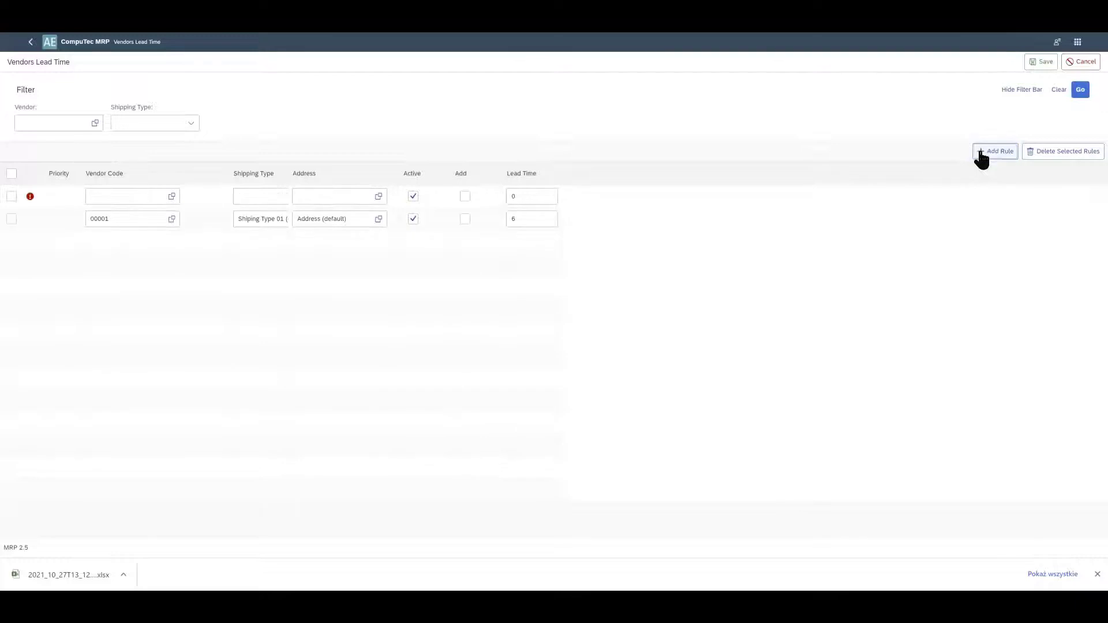
left_click(173, 198)
left_click(552, 110)
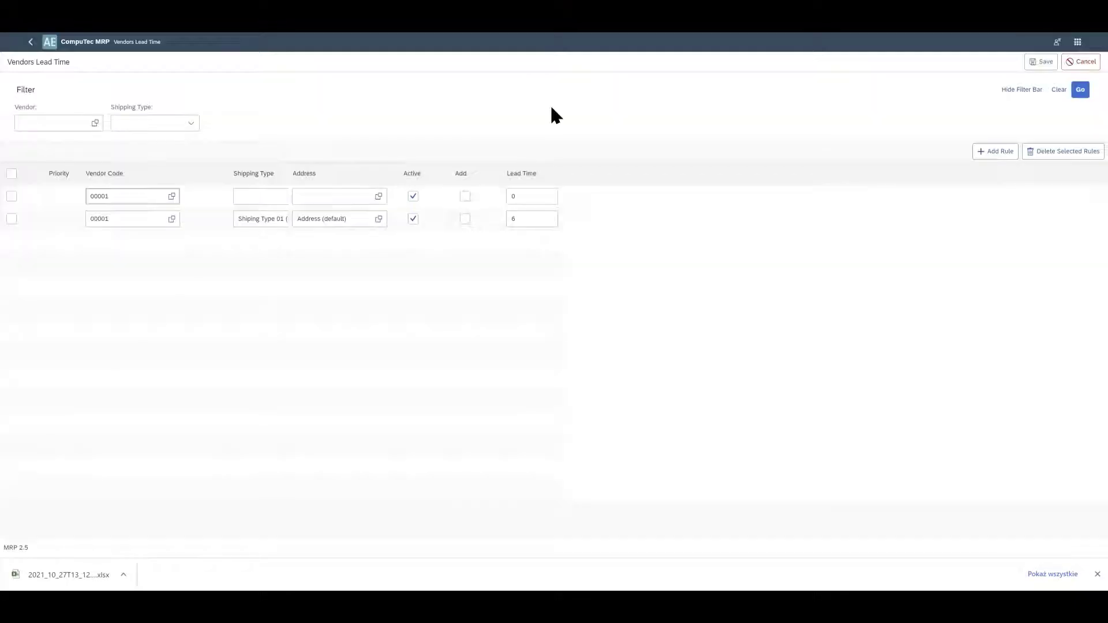
left_click(270, 197)
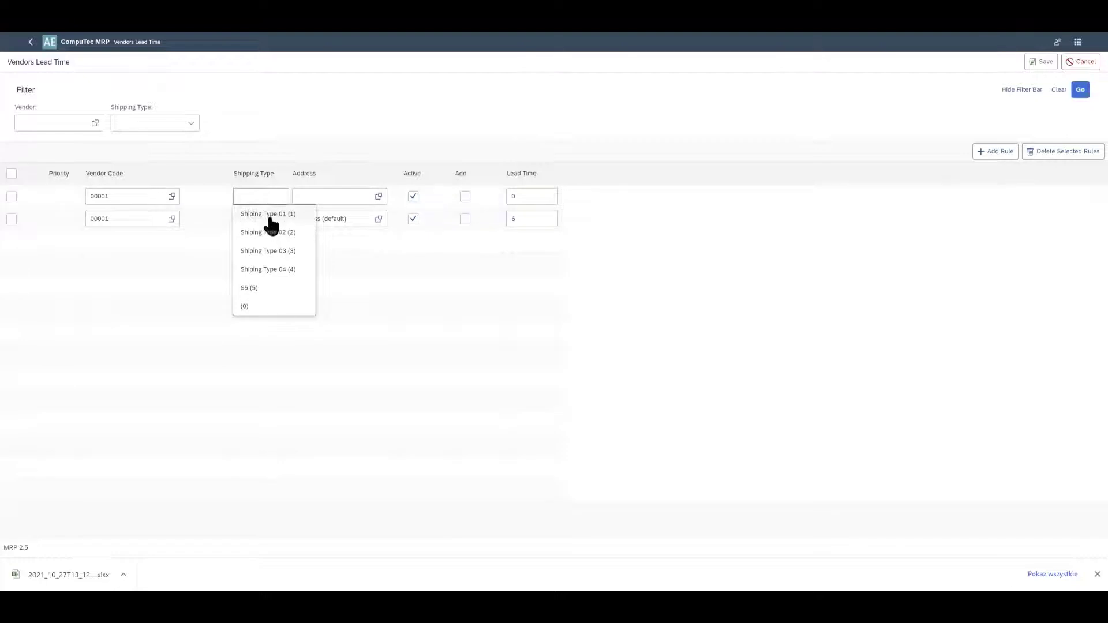
left_click(271, 216)
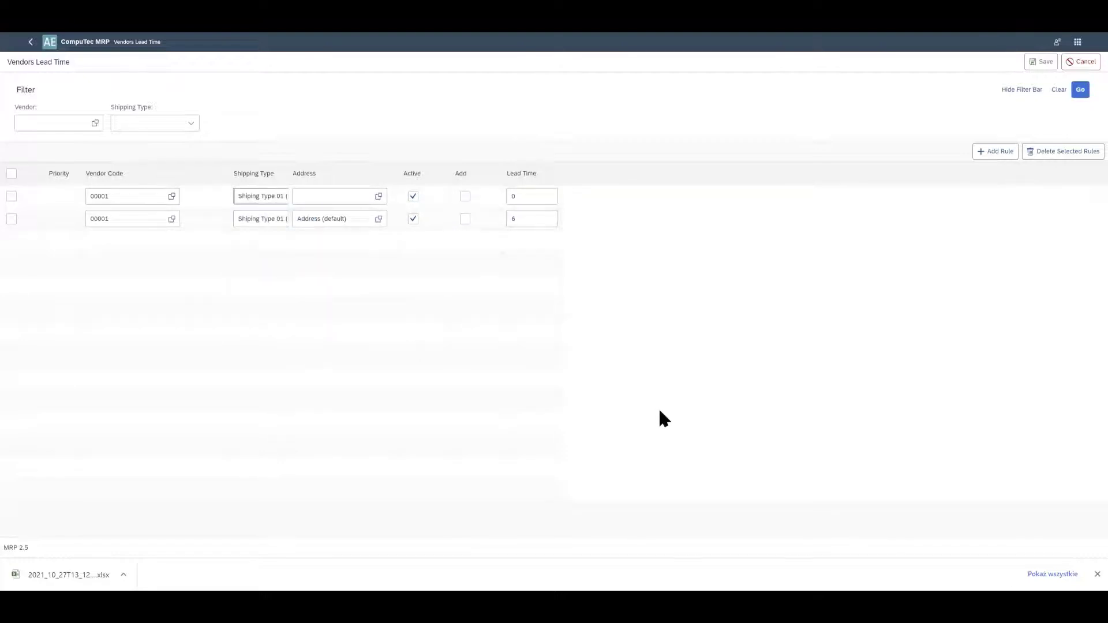
double_click(514, 196)
type("4")
Add a vendor 00003 rule with Shiping Type 03, Adress 01, lead time 4, and save.
left_click(993, 152)
left_click(171, 196)
left_click(557, 149)
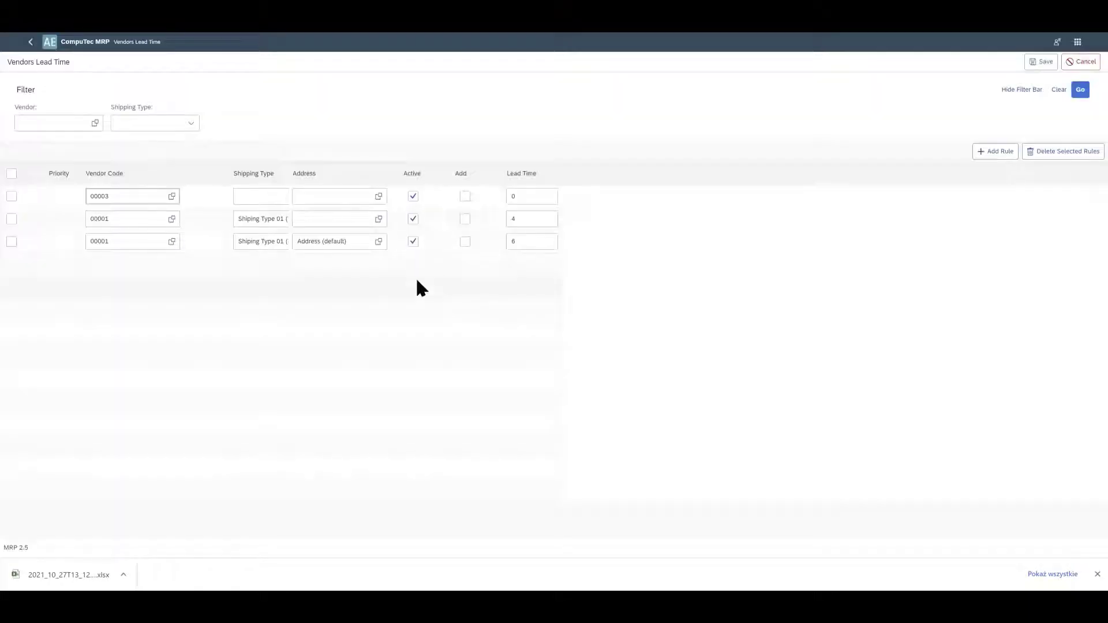
left_click(279, 199)
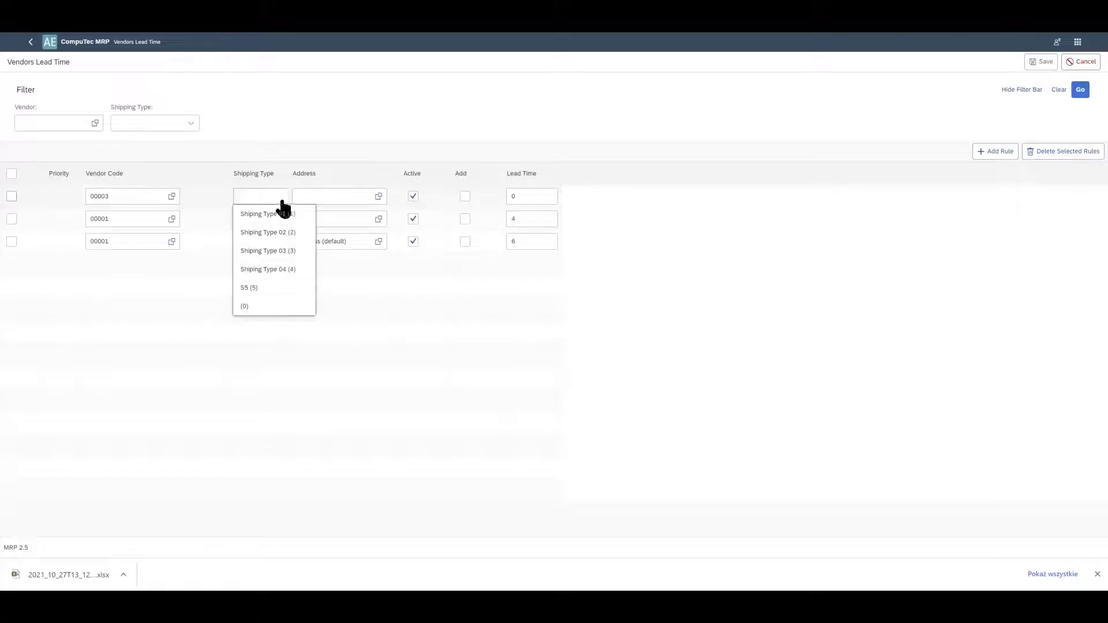
left_click(270, 252)
left_click(378, 196)
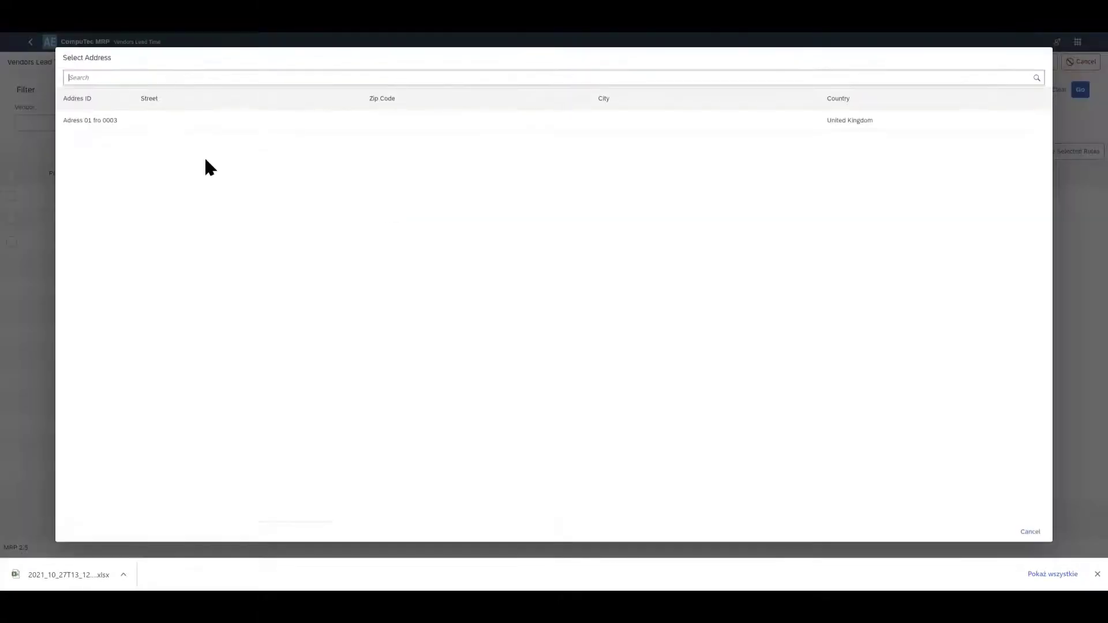
left_click(120, 125)
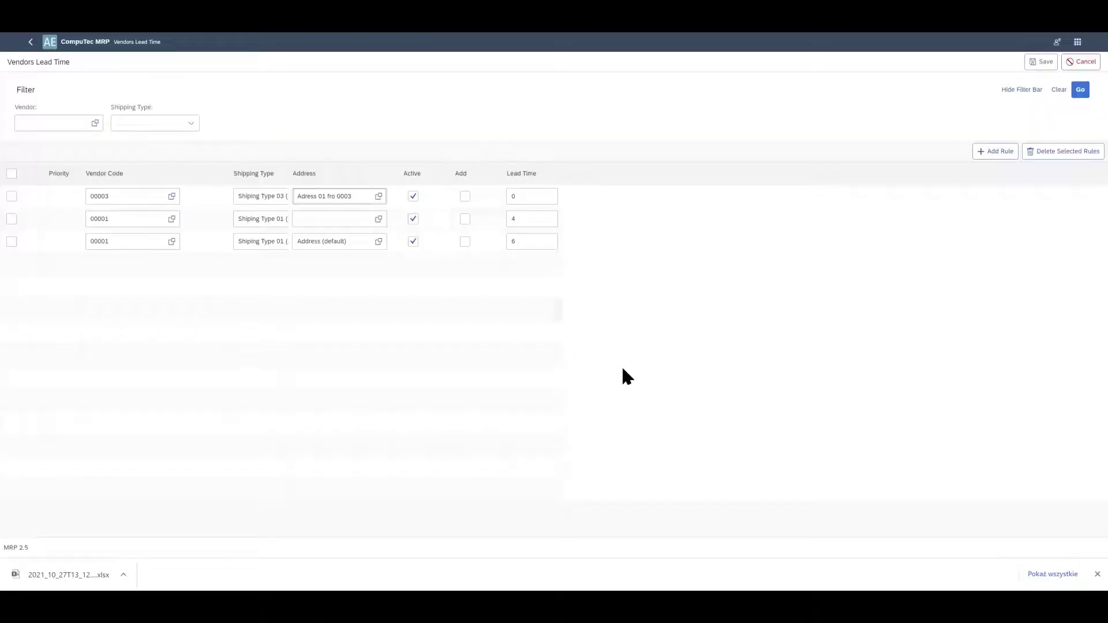
double_click(526, 196)
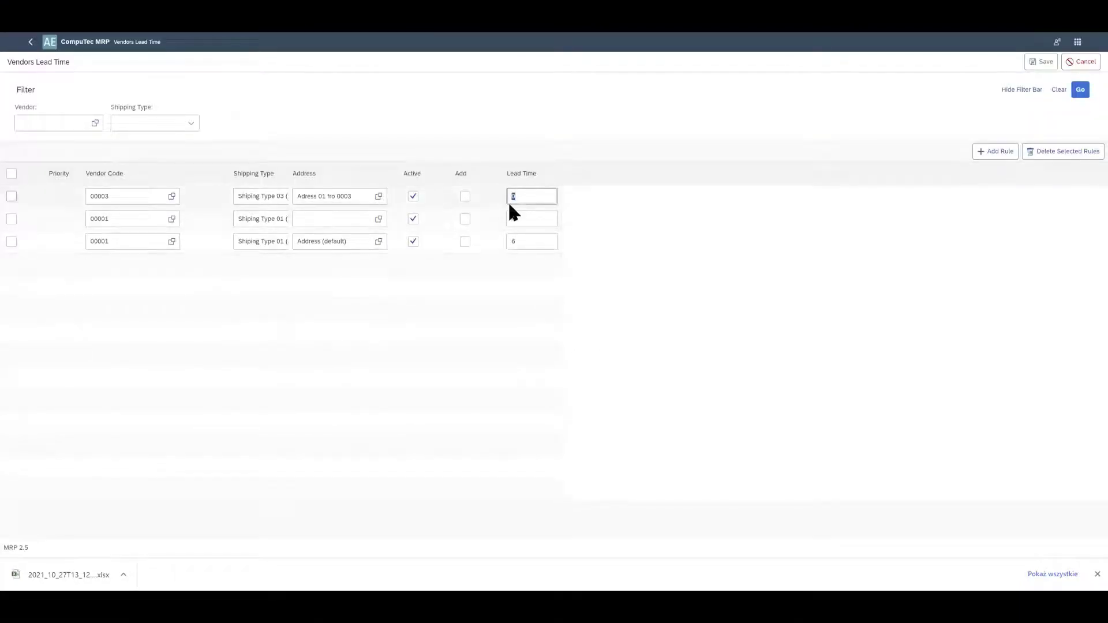
type("4")
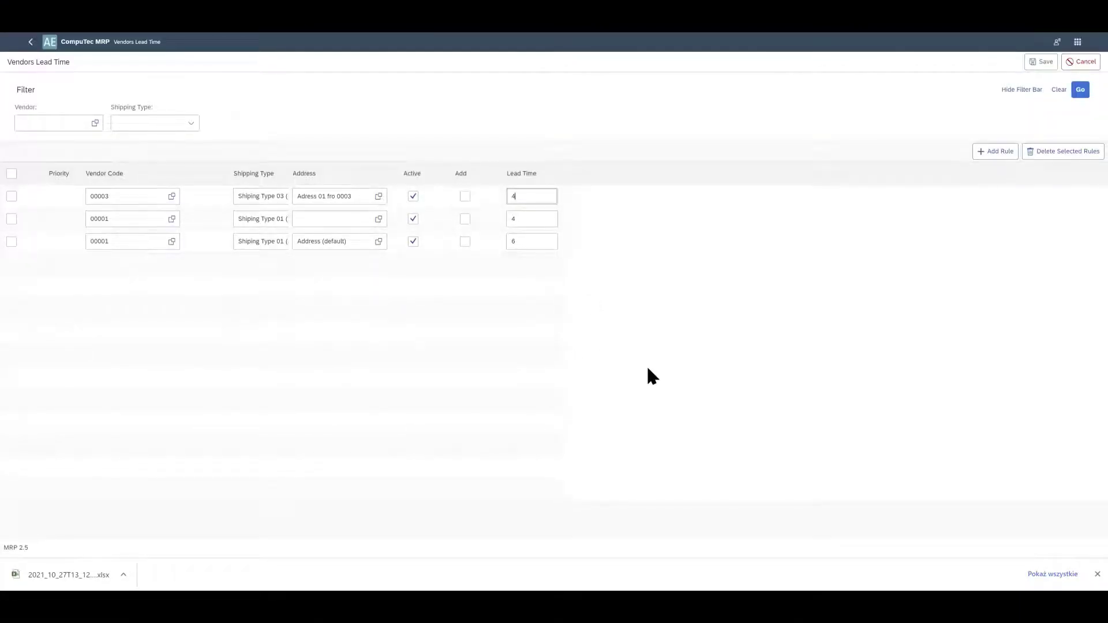
left_click(1043, 63)
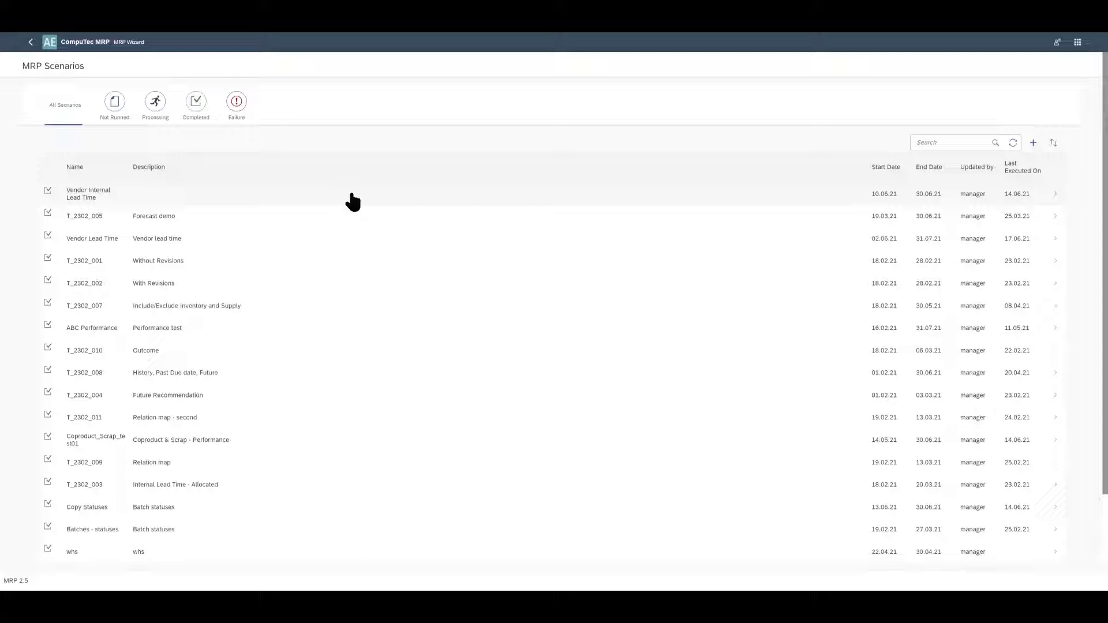
Try the Completed, Processing, Not Run and Failed filters, then return to All Scenarios.
left_click(196, 108)
left_click(156, 108)
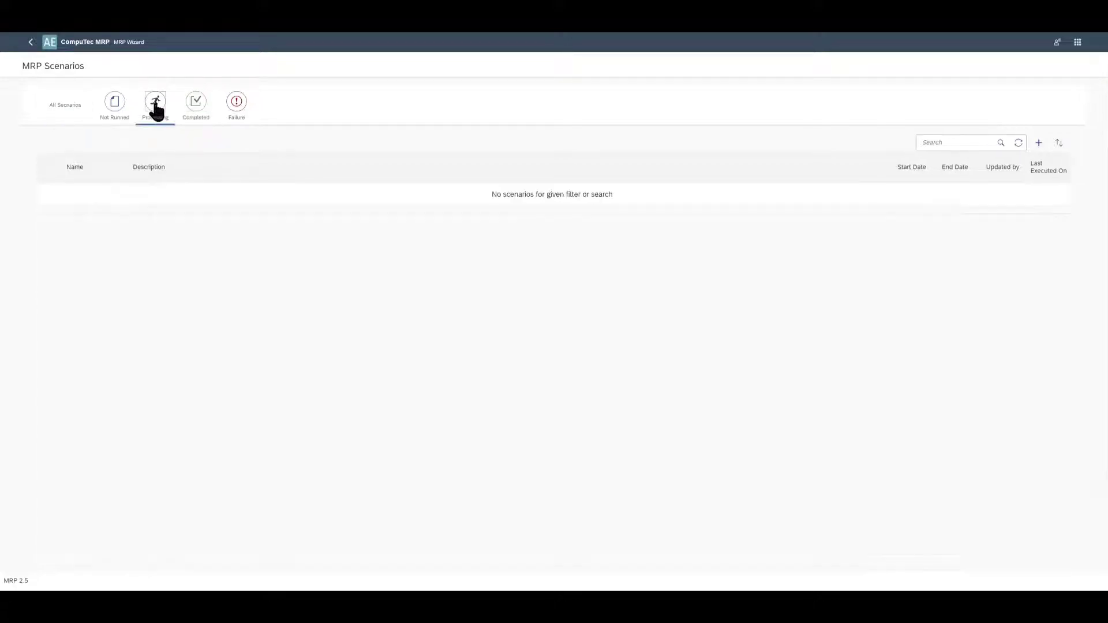
left_click(119, 113)
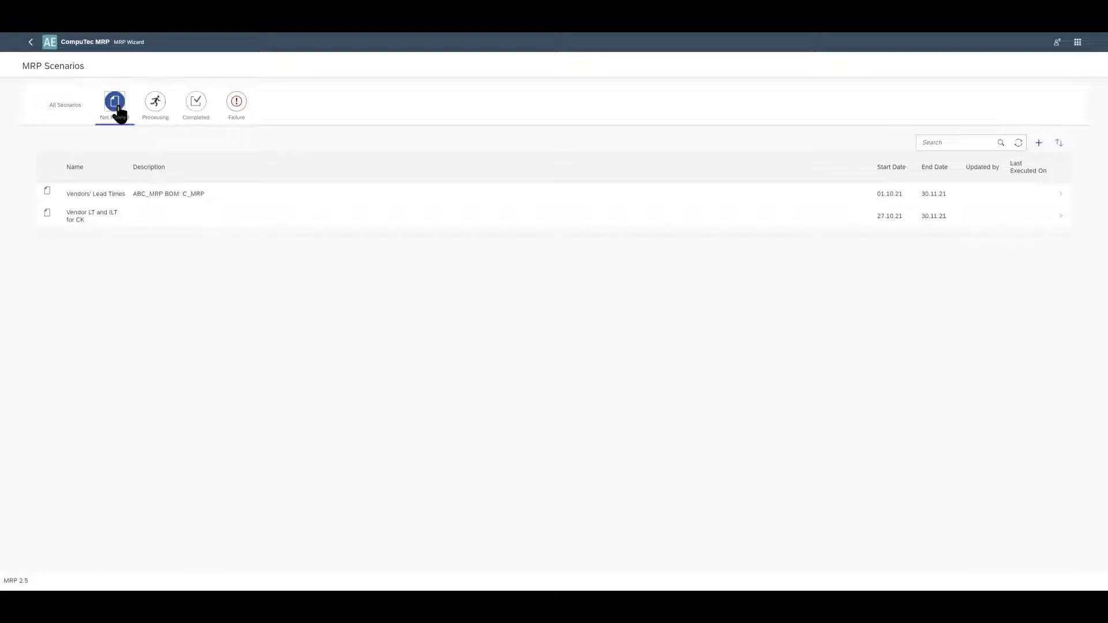
left_click(232, 114)
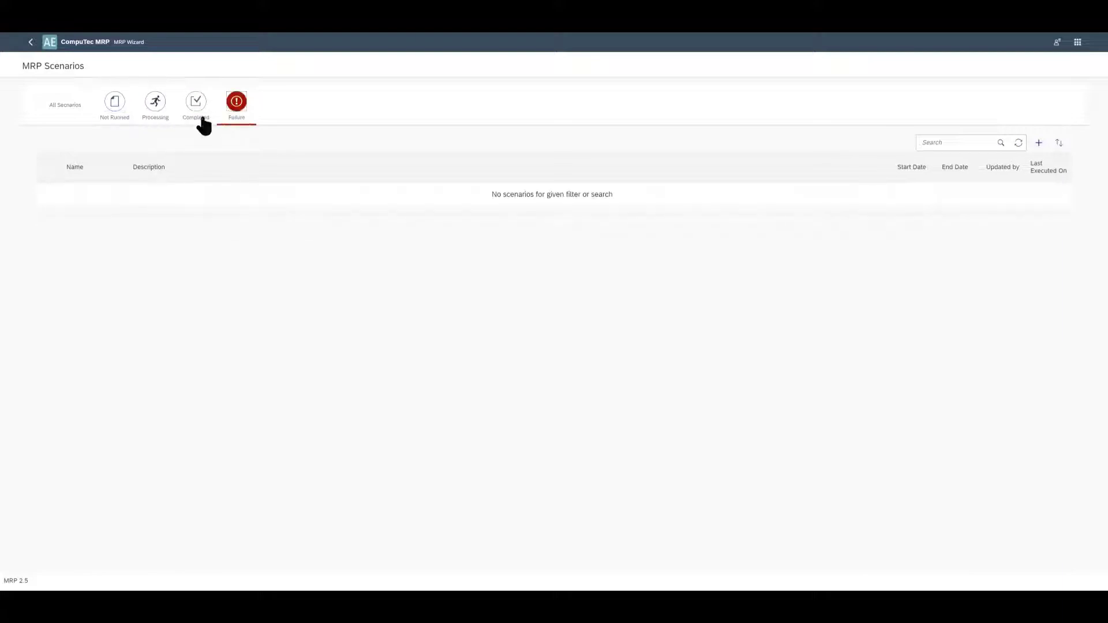
left_click(66, 108)
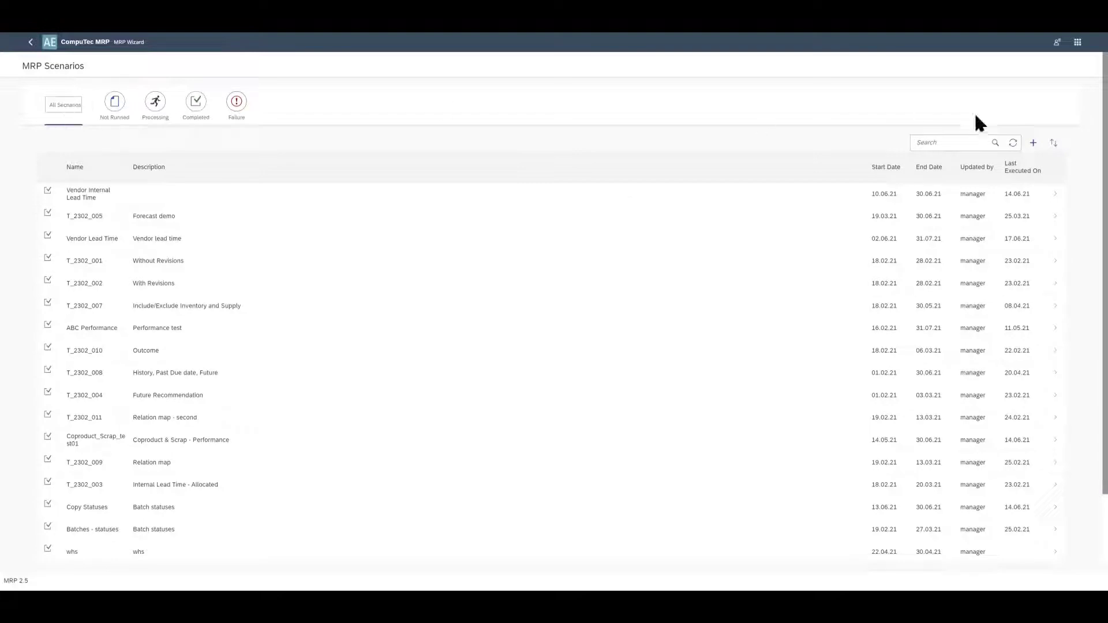
Search scenarios for 'V' and sort by Last Executed On, descending.
left_click(966, 142)
type("V")
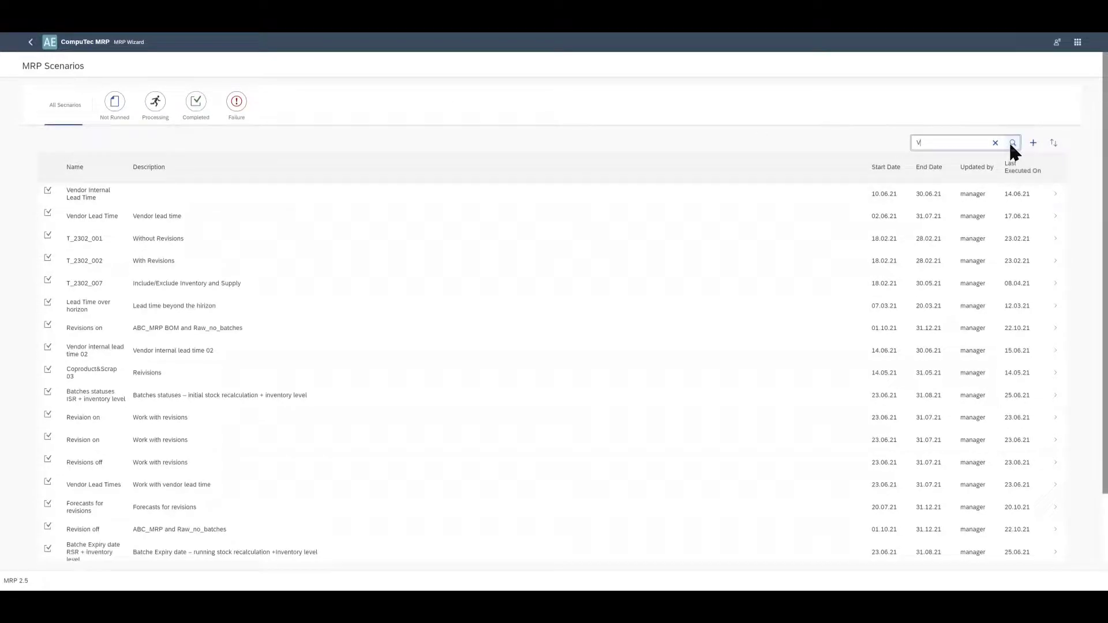
left_click(1054, 144)
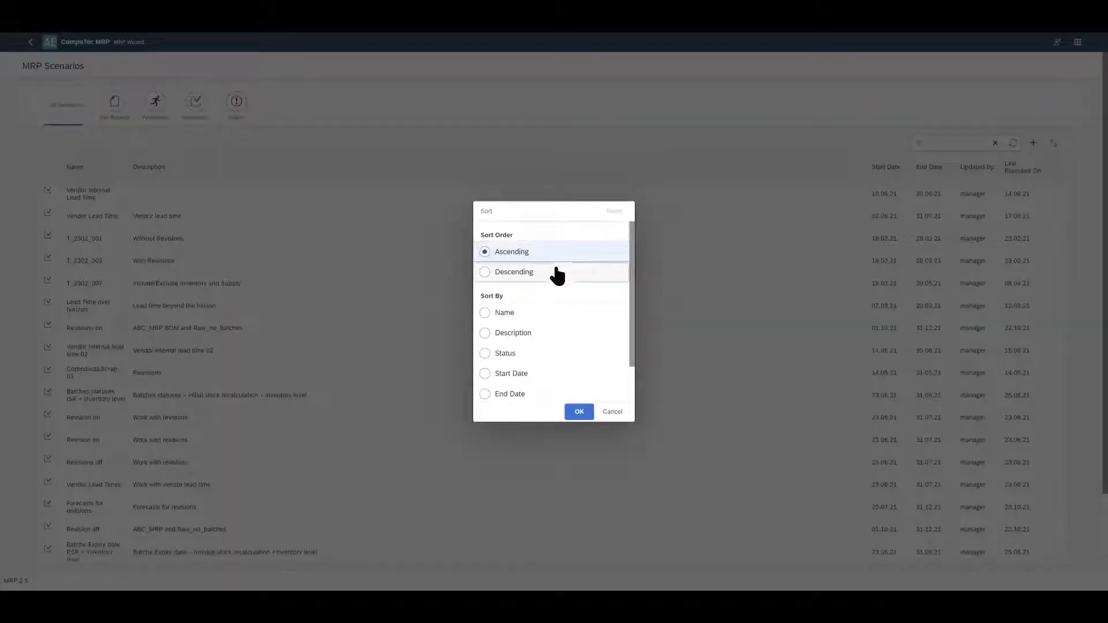
left_click(557, 275)
scroll(629, 306, "down", 2)
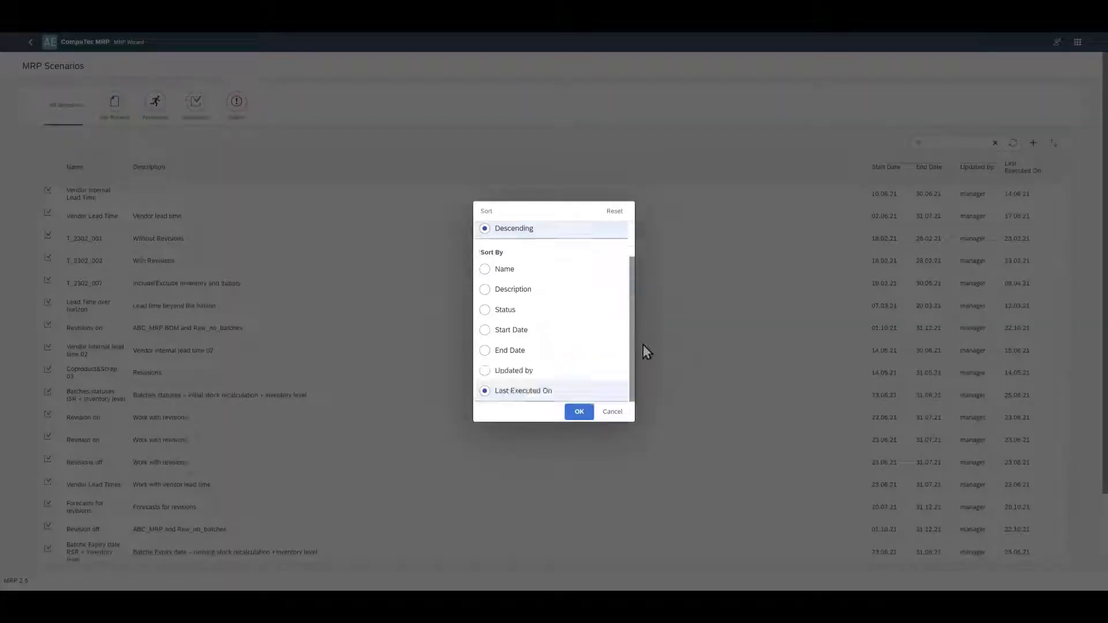
left_click(579, 411)
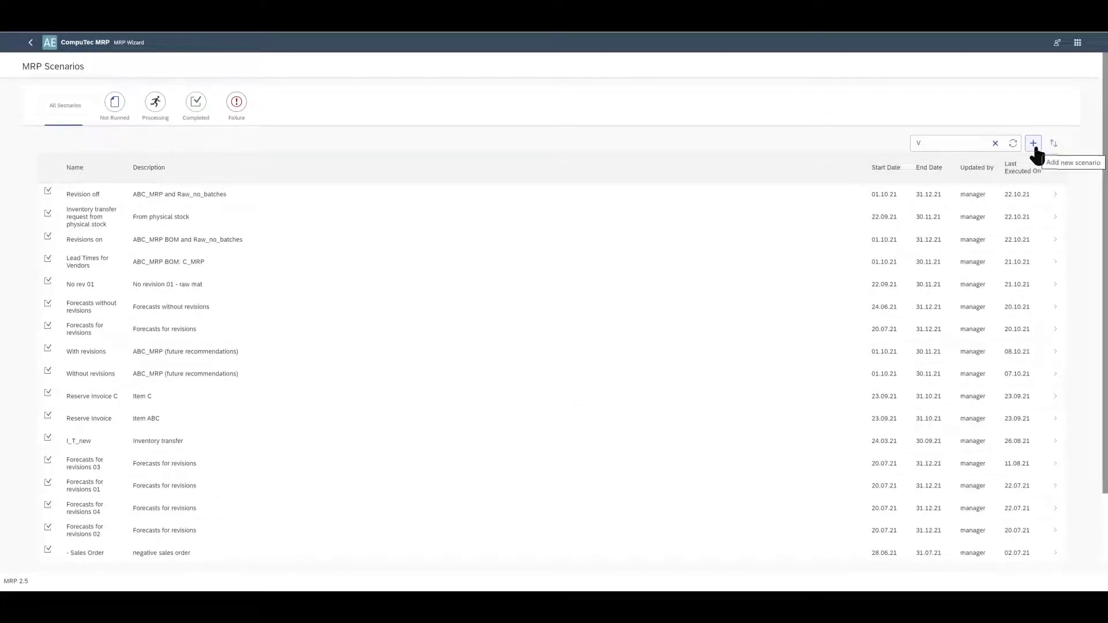
Create Demo scenario 01 (01.08.21–31.12.21, daily) and switch its lead-time options to Internal Lead Time.
left_click(1033, 144)
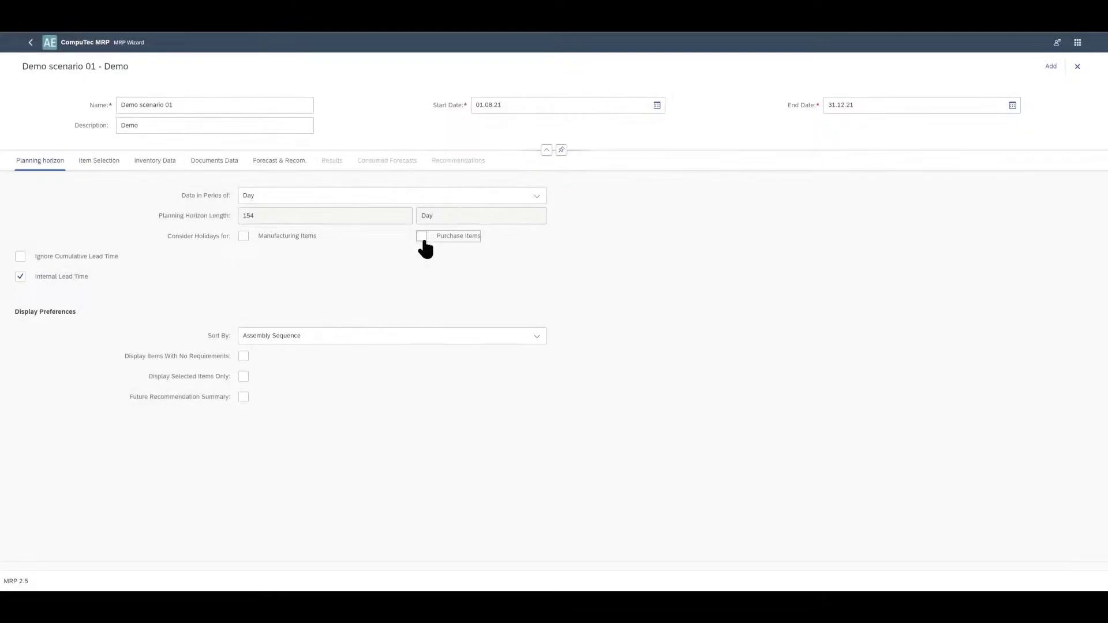
left_click(20, 257)
left_click(21, 277)
Keep Assembly Sequence as the display sort order and show items with no requirements.
left_click(537, 336)
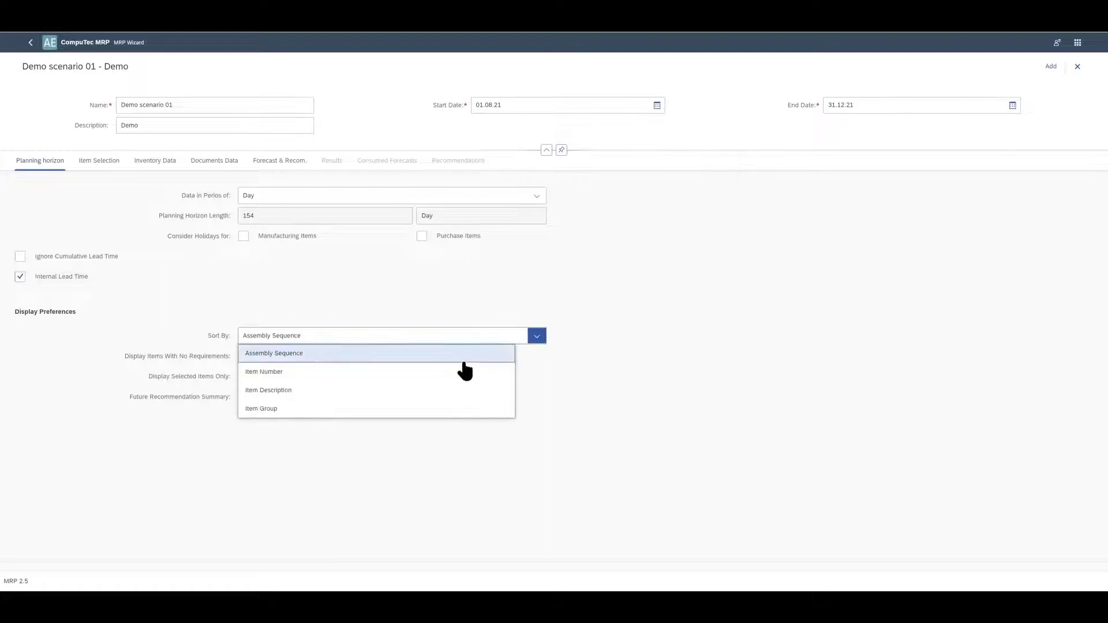
left_click(529, 340)
left_click(243, 356)
left_click(244, 376)
On the Item Selection tab, choose Selected Items and leave Include Revision unticked.
left_click(91, 164)
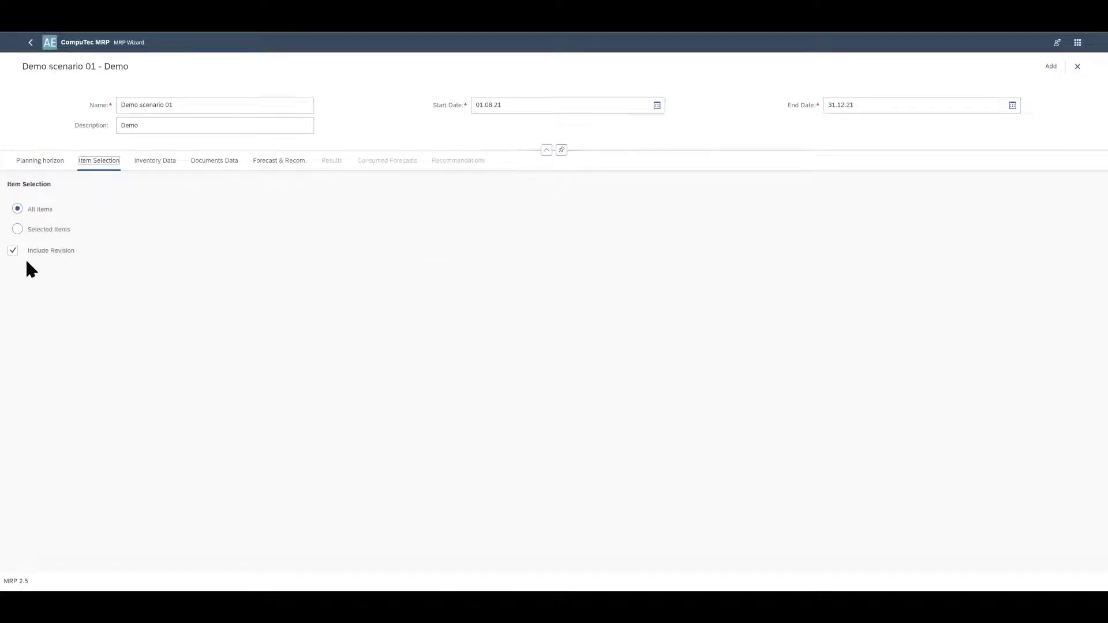
left_click(17, 229)
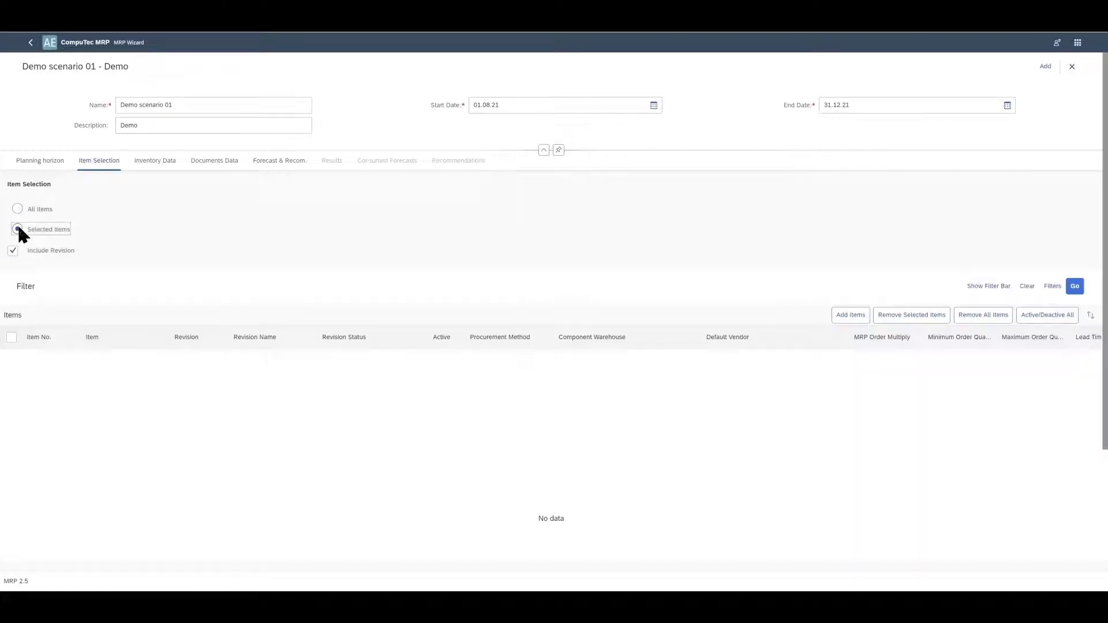
left_click(15, 252)
left_click(14, 251)
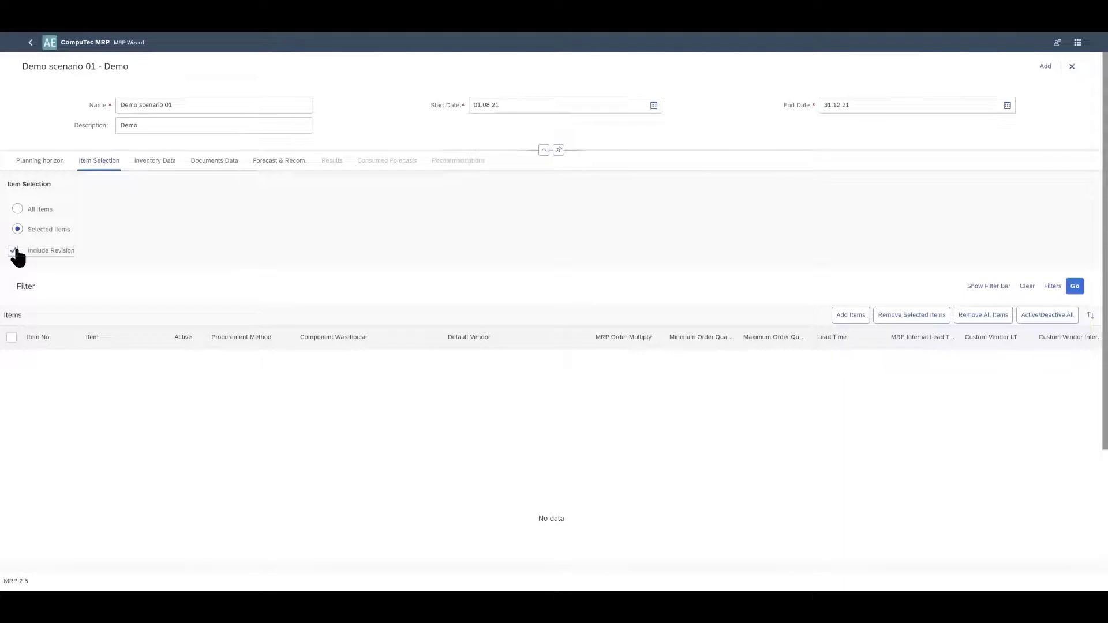
Set the Add Items criteria to the Item No. range ABC_MRP through C_MRP.
left_click(843, 316)
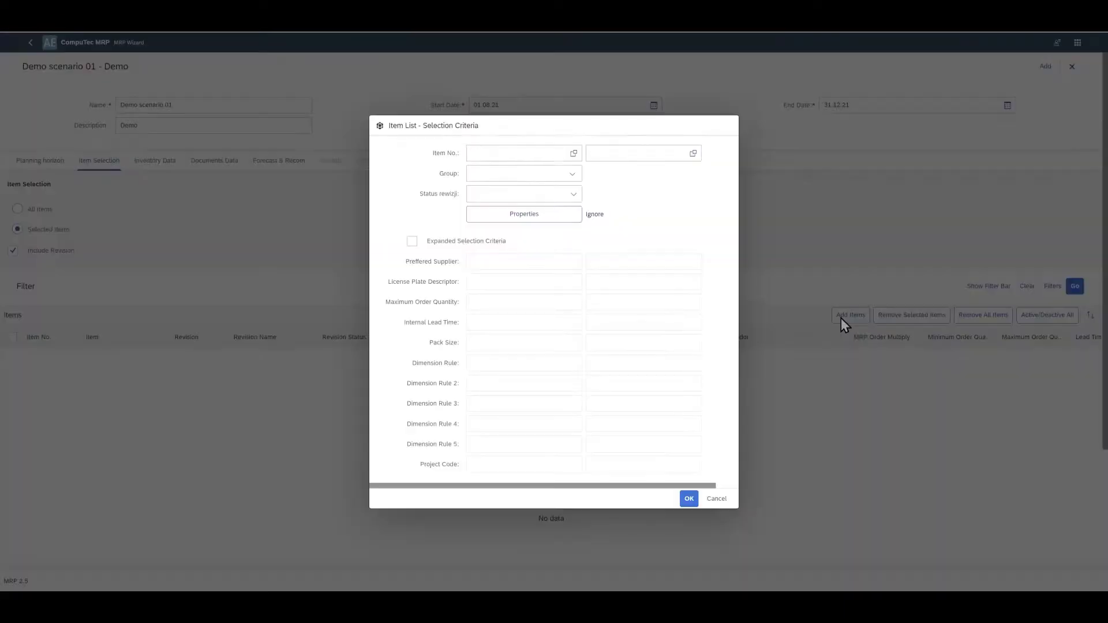
left_click(561, 152)
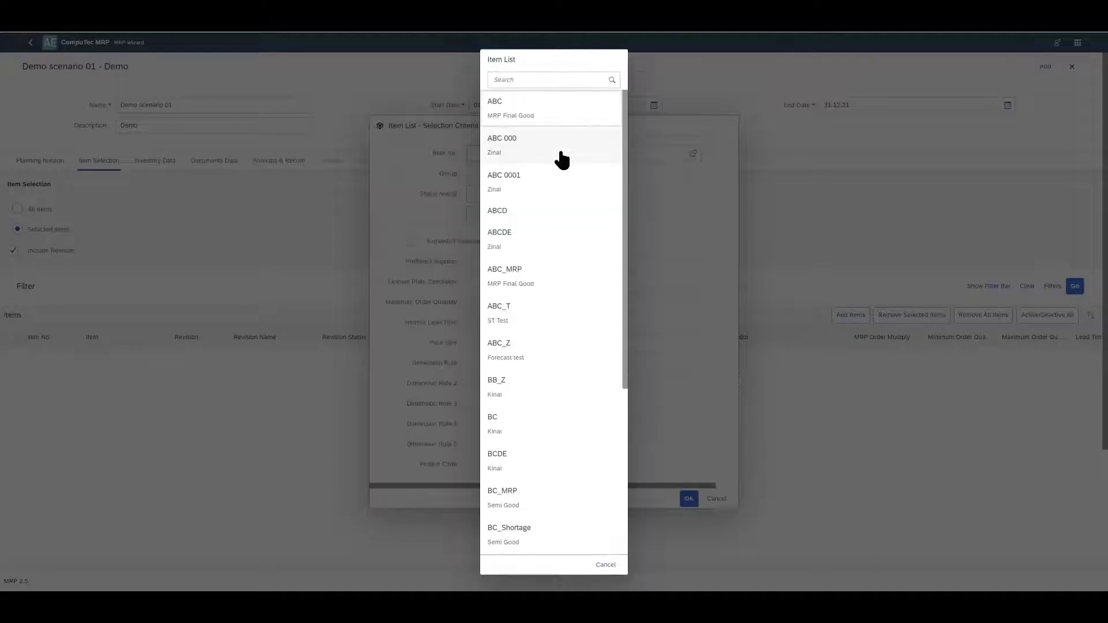
type("ABC_MR")
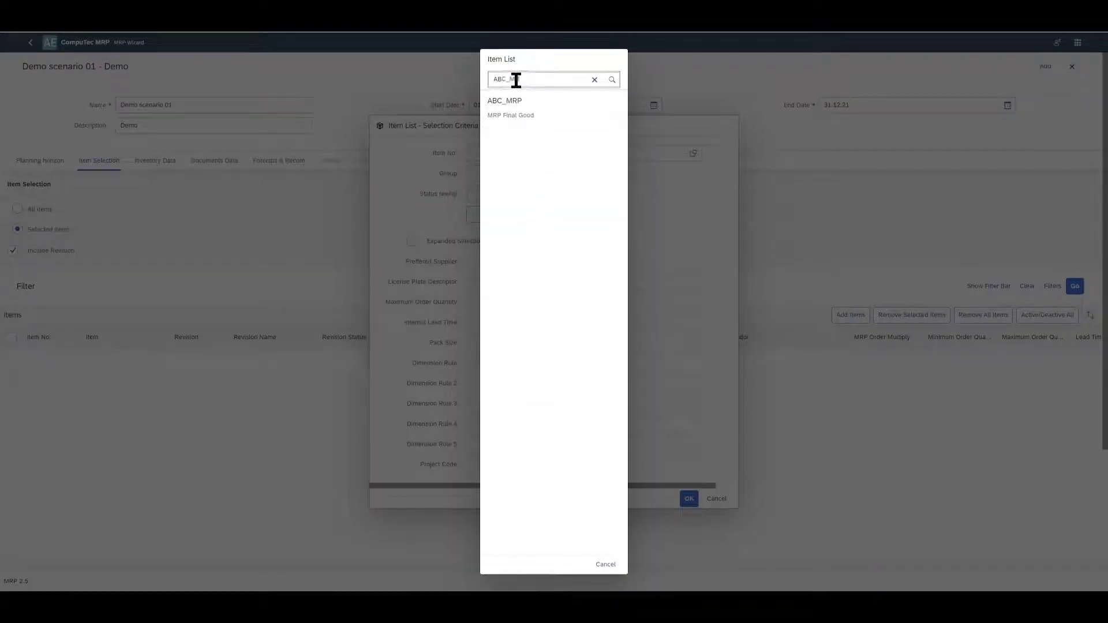
left_click(499, 113)
left_click(573, 154)
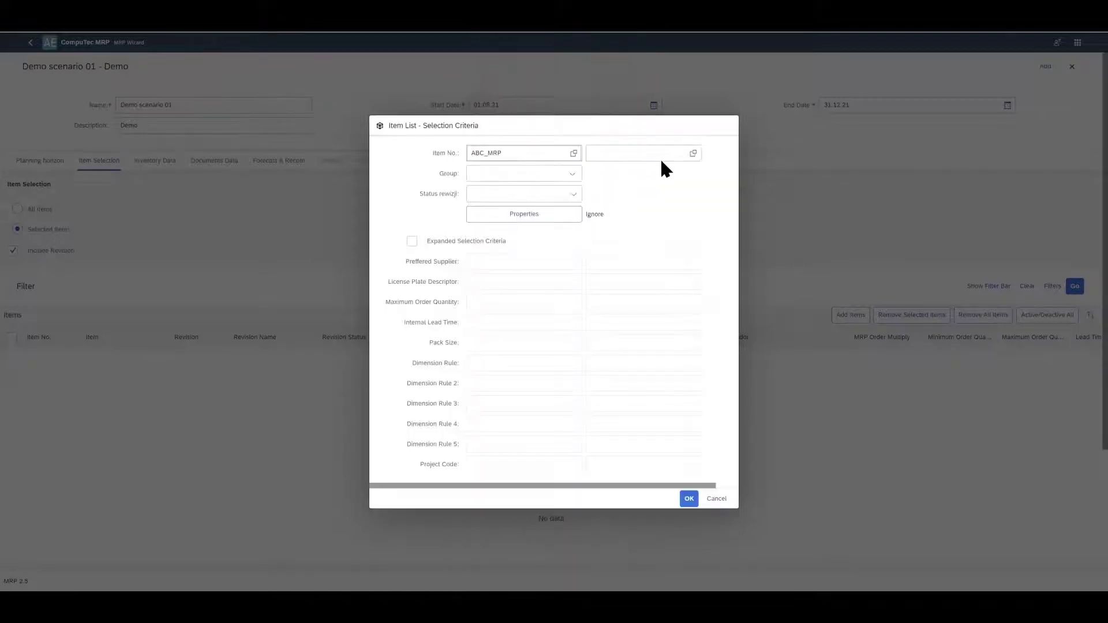
left_click(658, 160)
type("c_")
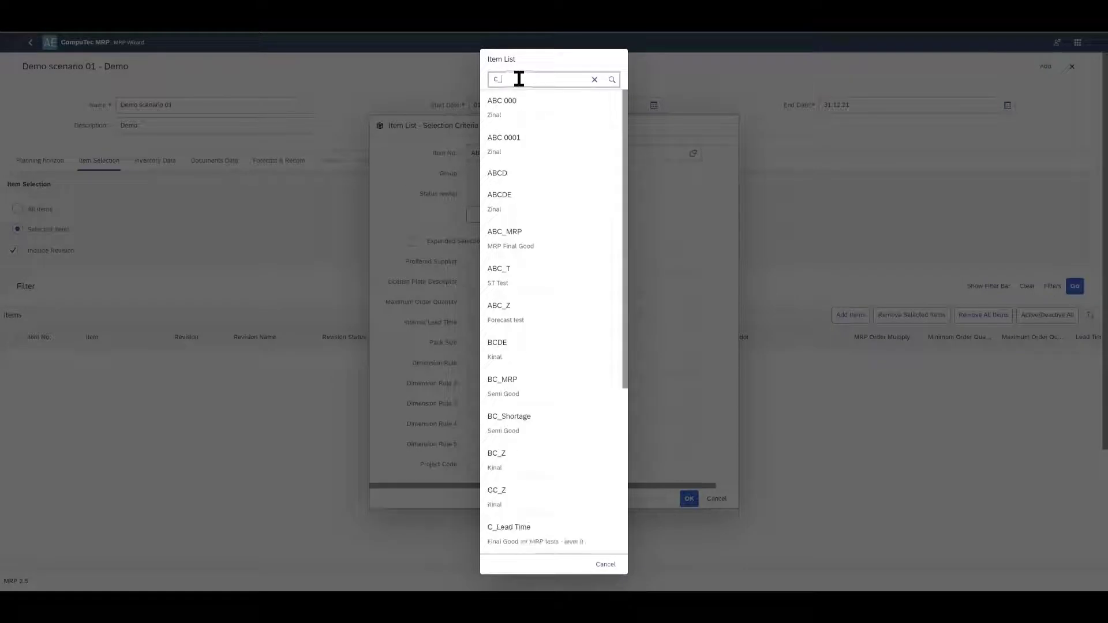
type("MR")
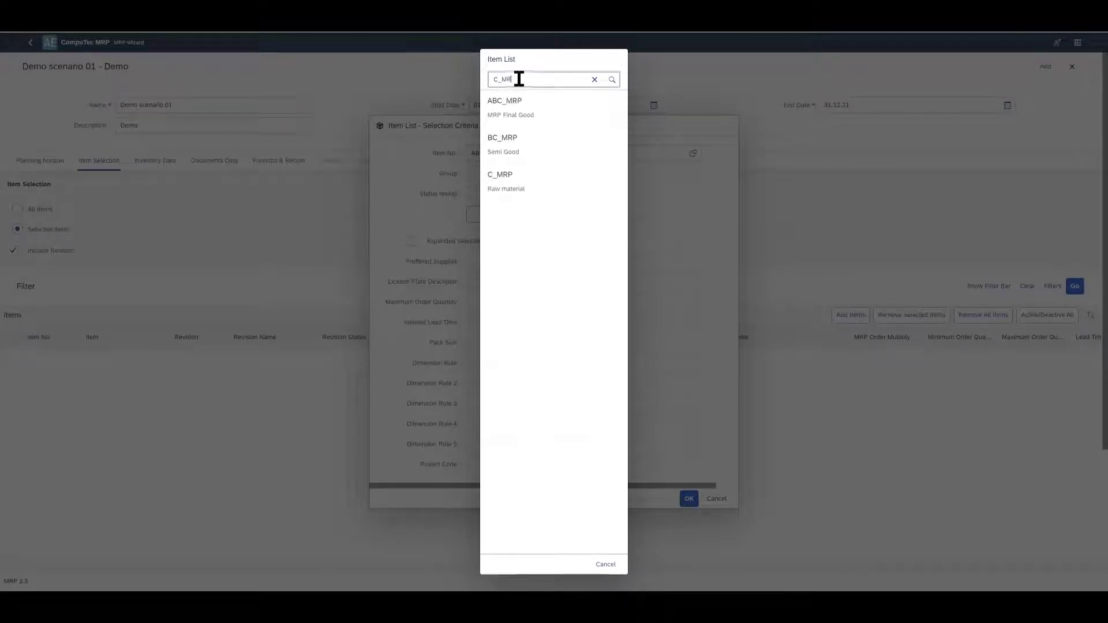
left_click(576, 195)
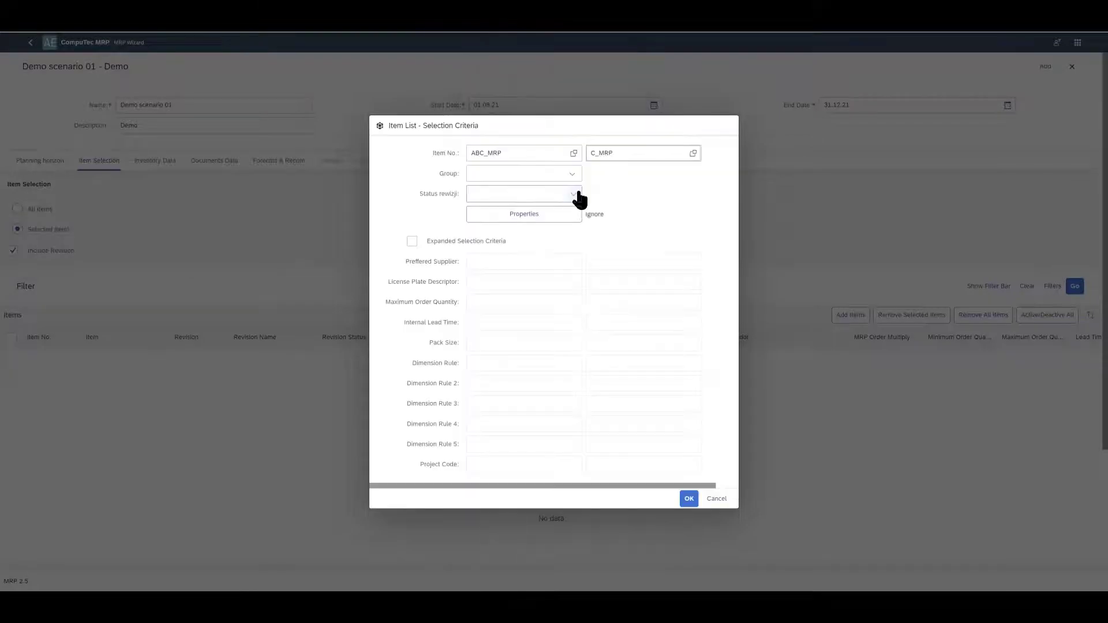
Add the six item revisions from the ABC_MRP–C_MRP range to the scenario.
left_click(691, 499)
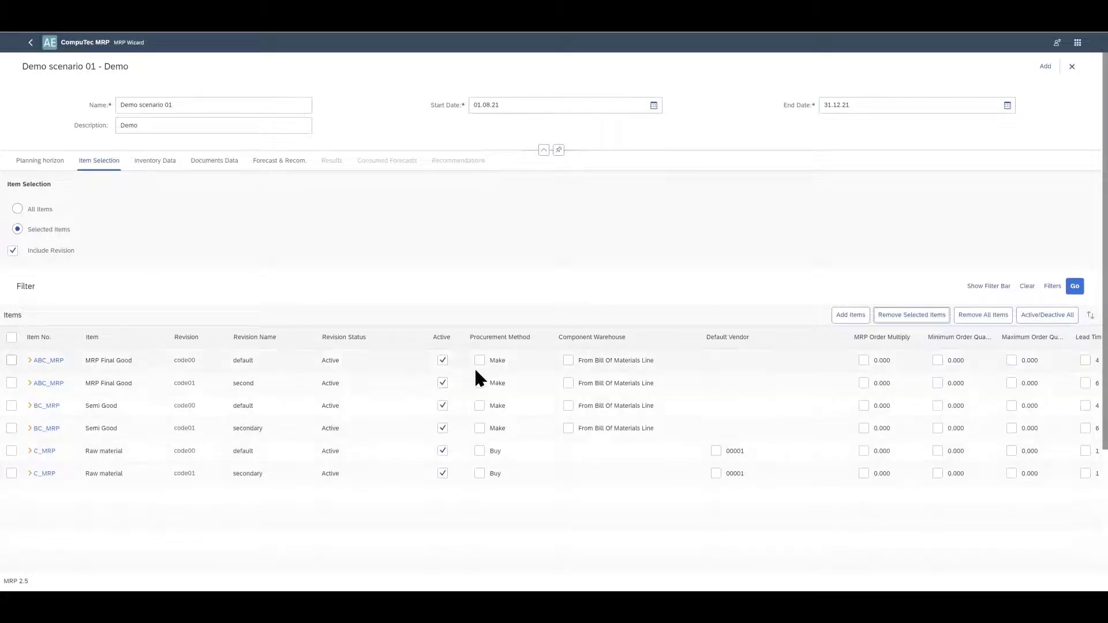
left_click(443, 363)
left_click(443, 360)
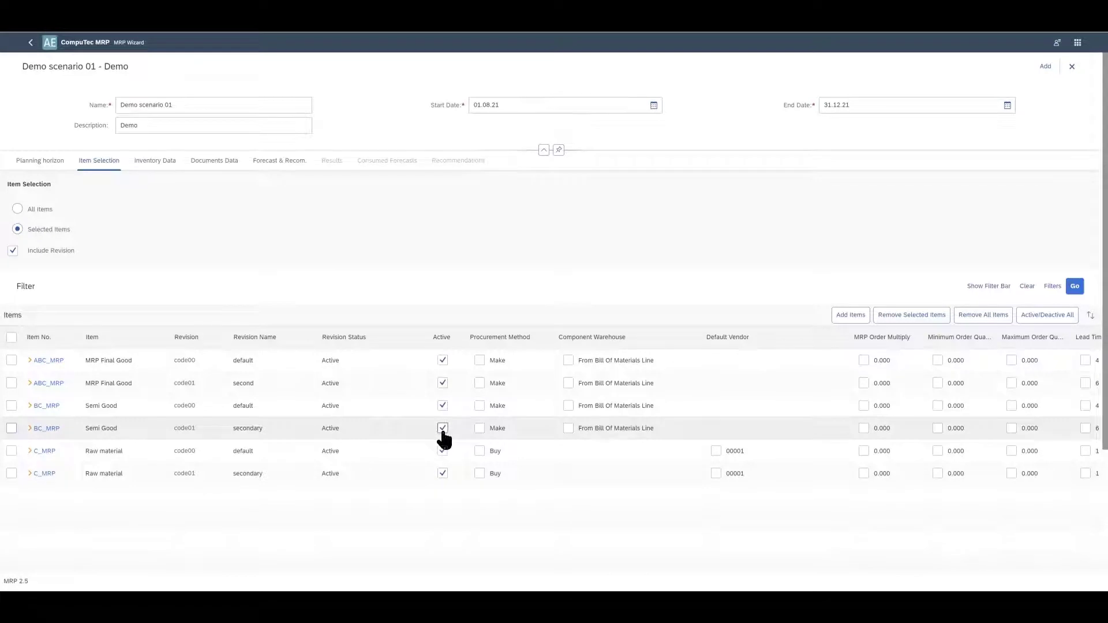
scroll(306, 485, "down", 2)
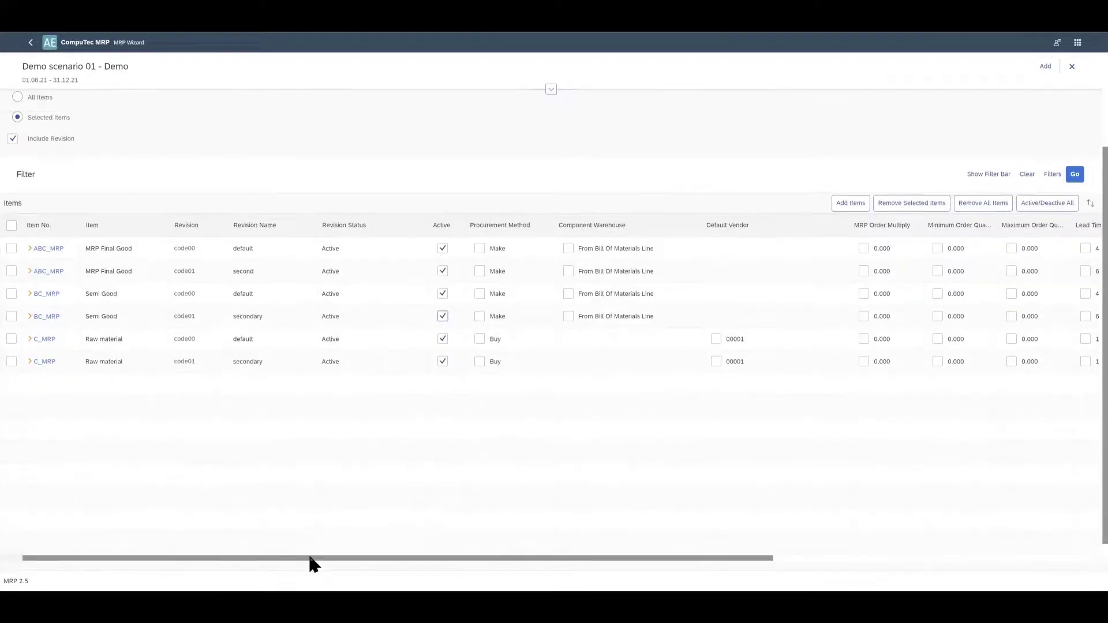
left_click_drag(309, 558, 359, 553)
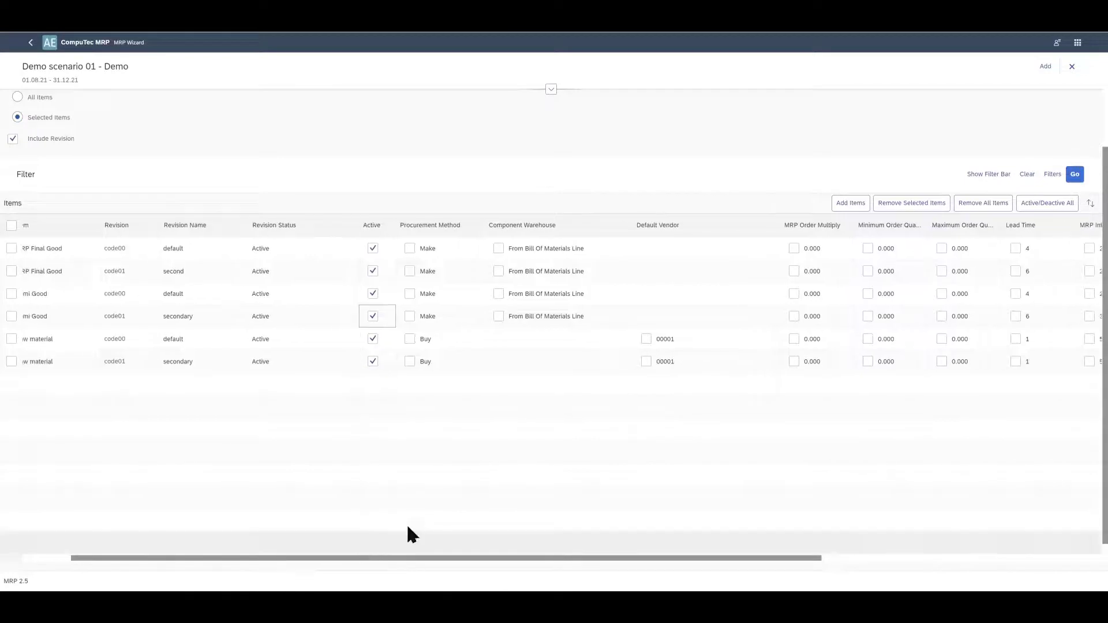
Override C_MRP code00's MRP Order Multiply with 2.
left_click(794, 339)
left_click(812, 341)
type("2")
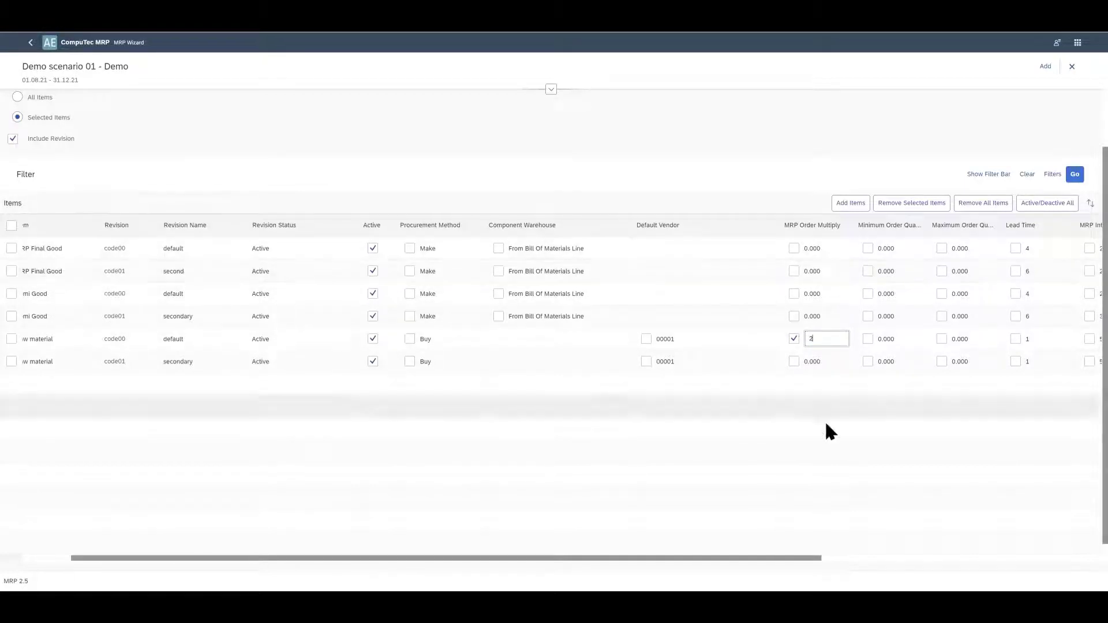
left_click_drag(753, 557, 917, 558)
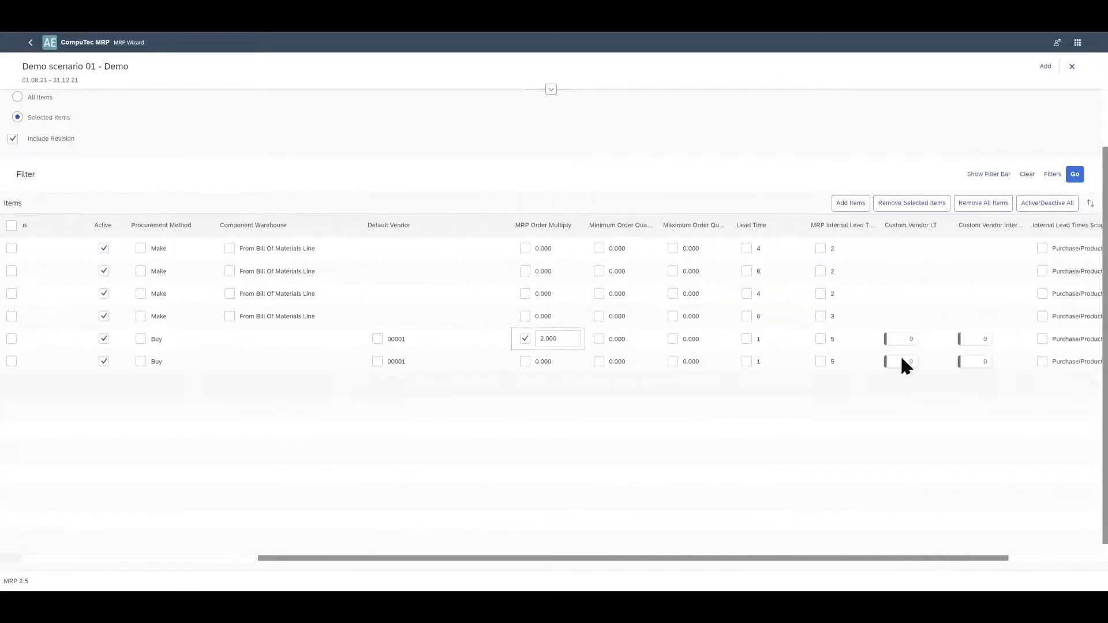
Open RAW_0333's Custom Vendor LT rules and compare its four default rules with the empty custom list.
left_click(747, 248)
double_click(758, 247)
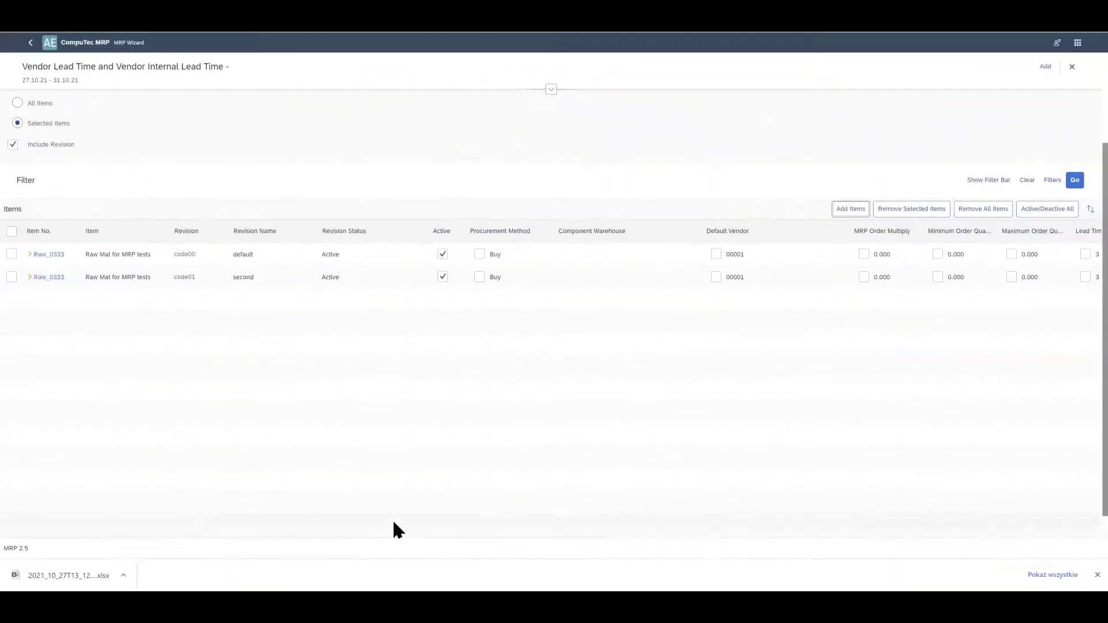
scroll(392, 519, "down", 1)
left_click_drag(396, 525, 732, 524)
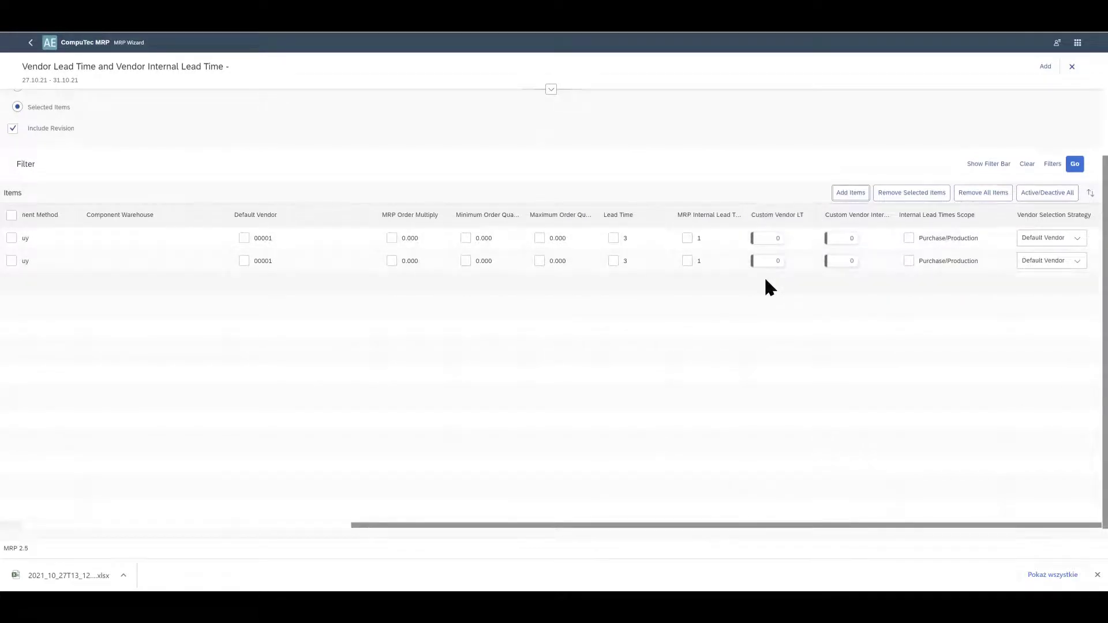
left_click(773, 236)
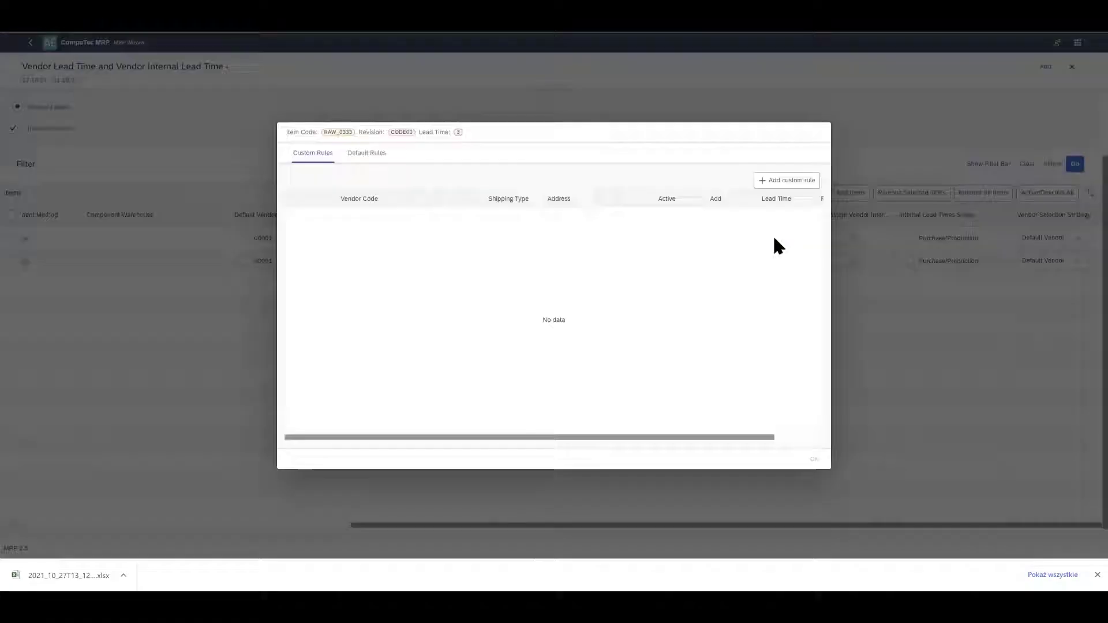
left_click(366, 153)
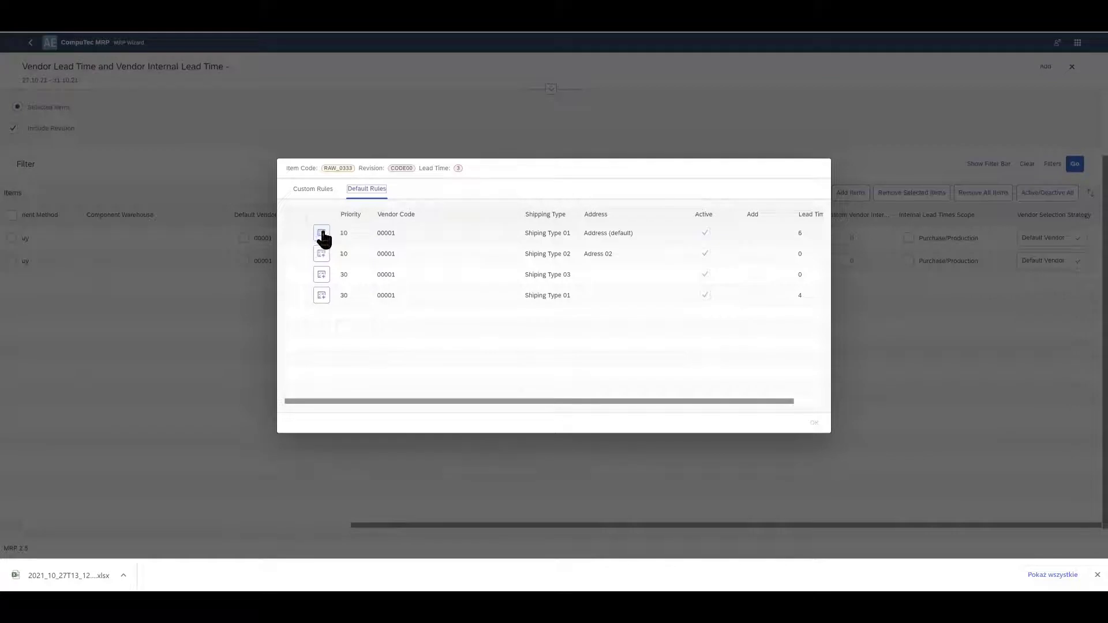
left_click(319, 190)
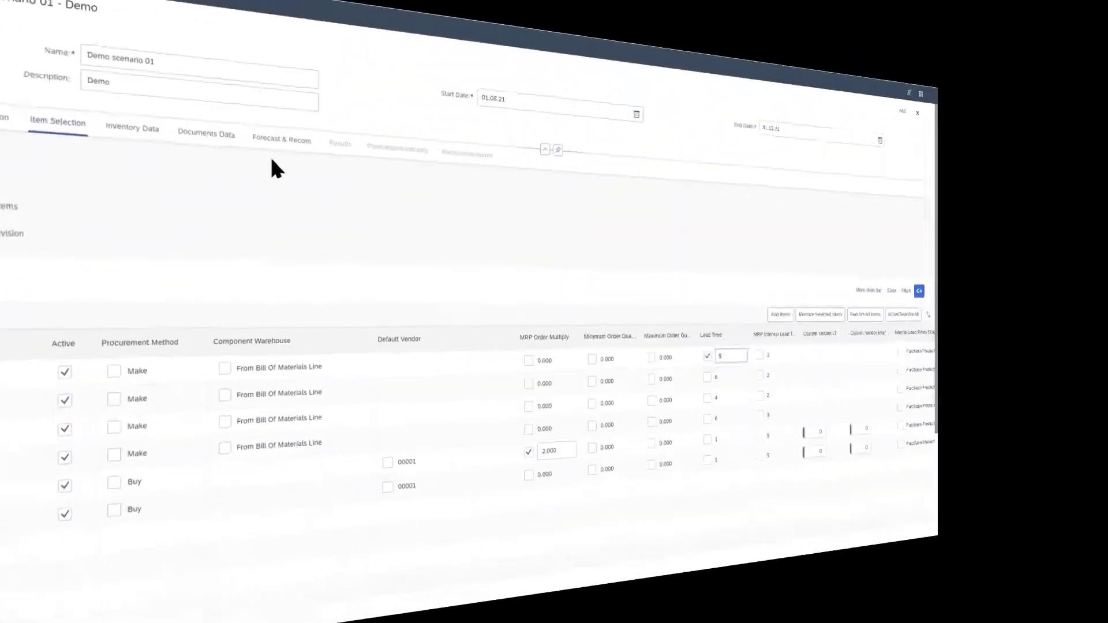
Open the scenario's Inventory Data settings, keeping company-level consolidation.
left_click(132, 127)
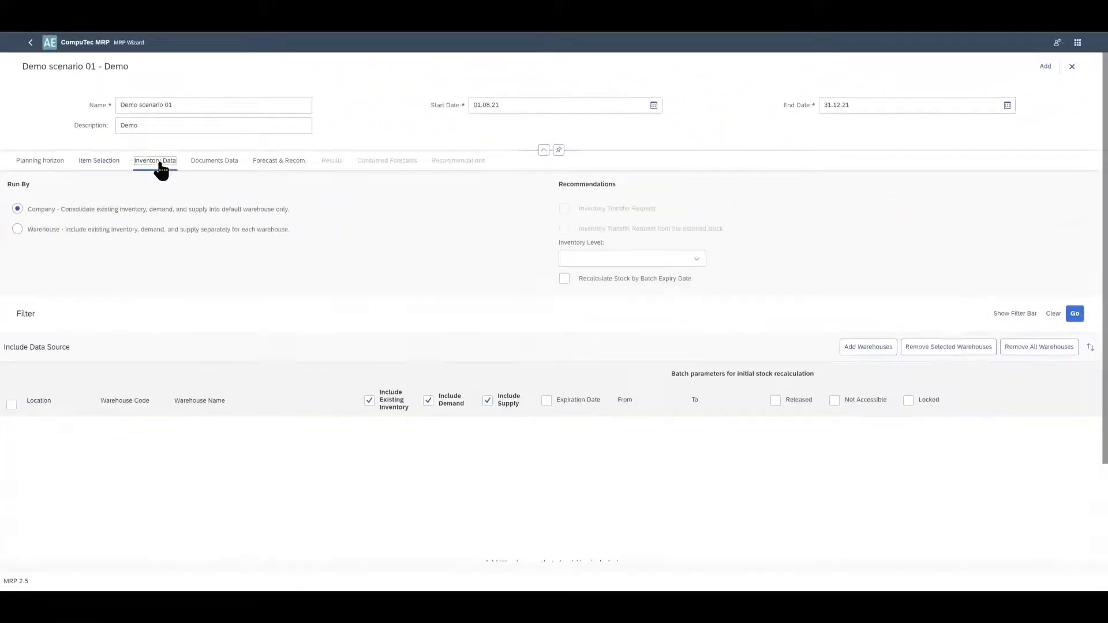
left_click(18, 229)
left_click(18, 208)
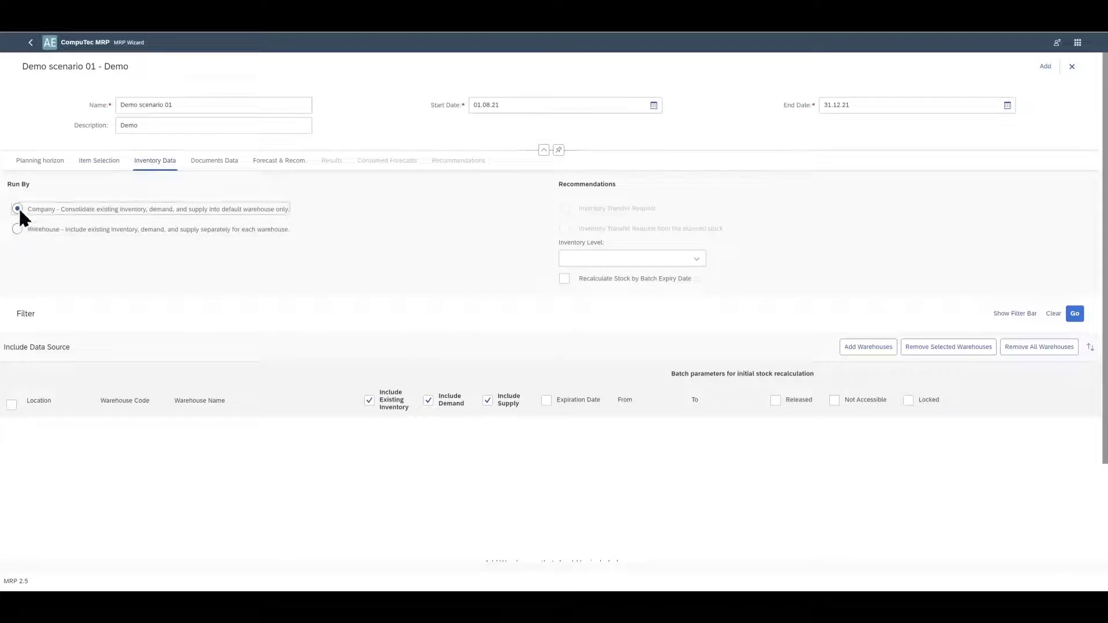
Add warehouses 01 through 07 as data sources.
left_click(868, 347)
left_click(580, 301)
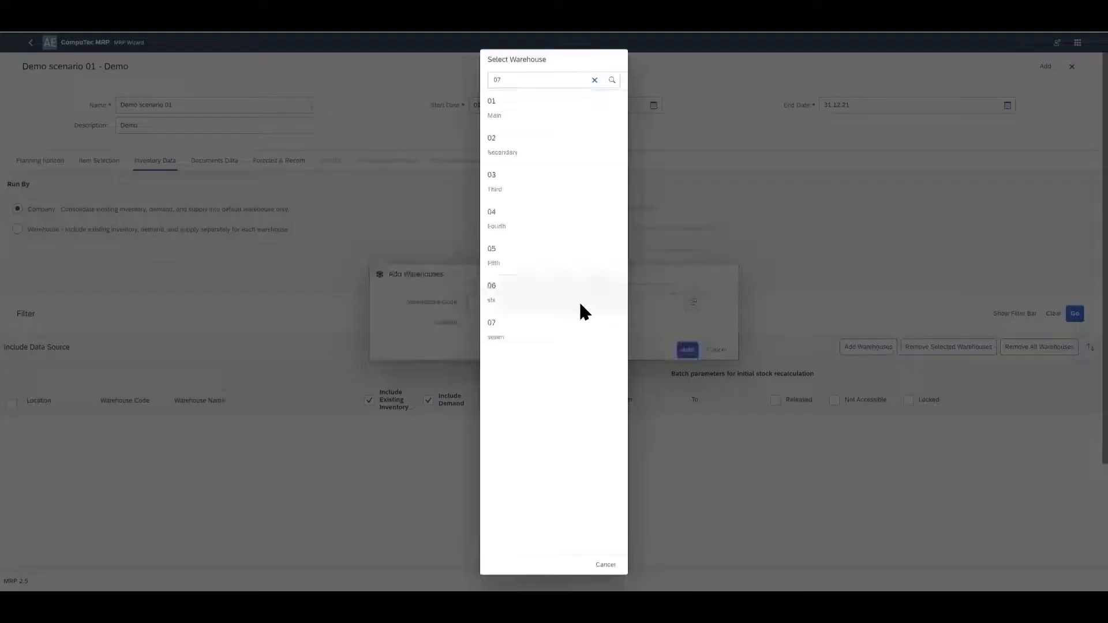
left_click(589, 79)
left_click(576, 104)
left_click(692, 302)
left_click(595, 79)
left_click(535, 342)
left_click(690, 350)
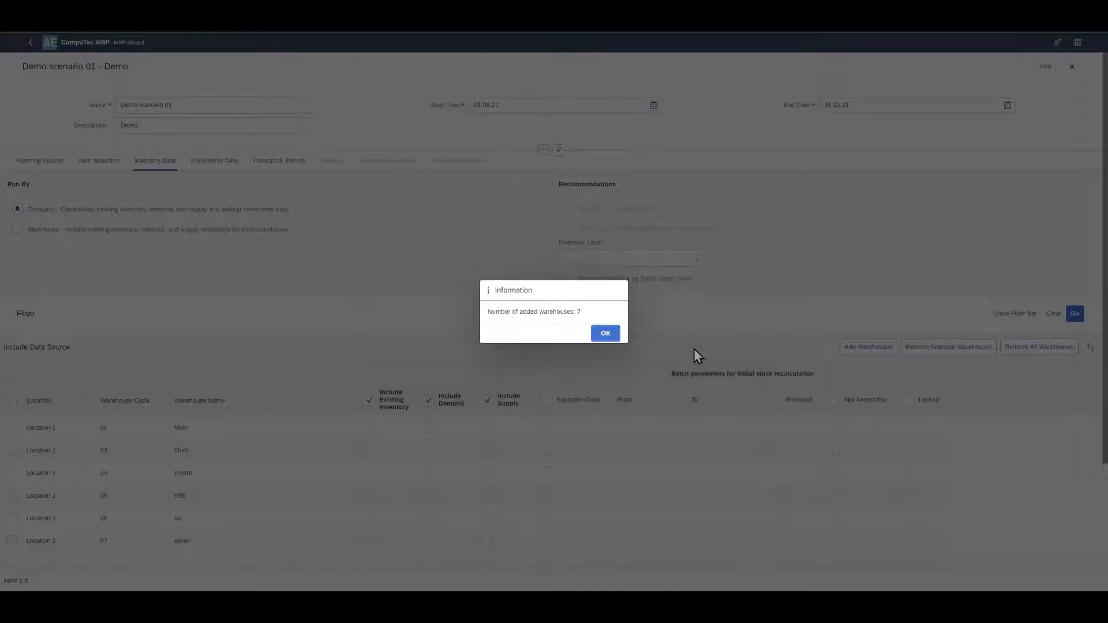
left_click(602, 334)
Include existing inventory, demand and supply for all warehouses.
scroll(612, 289, "down", 2)
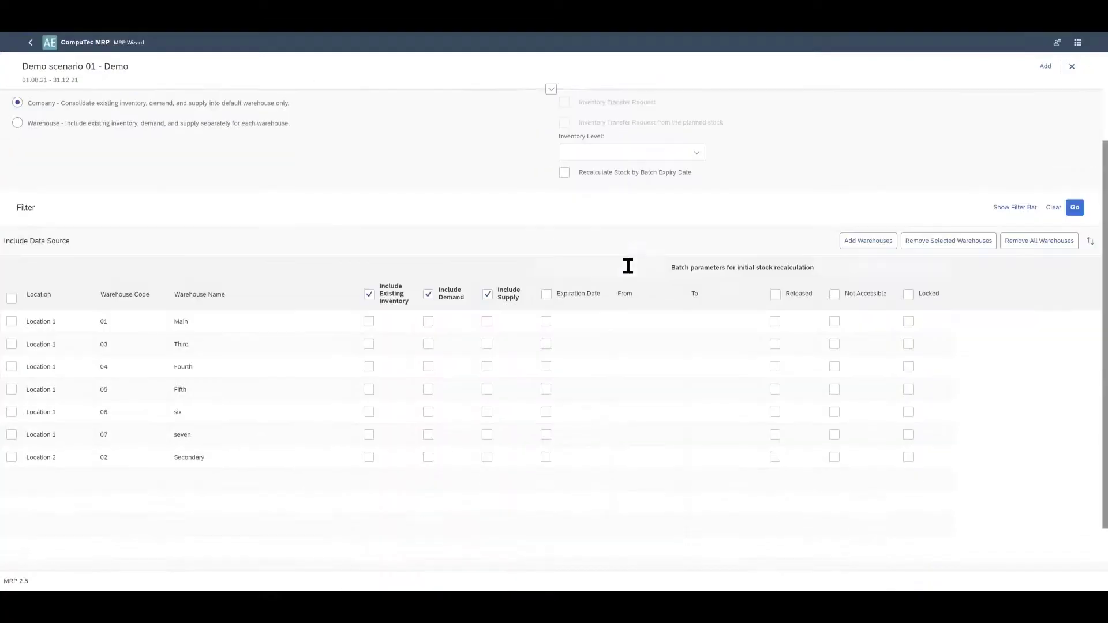
left_click(368, 295)
left_click(369, 295)
left_click(428, 295)
left_click(488, 295)
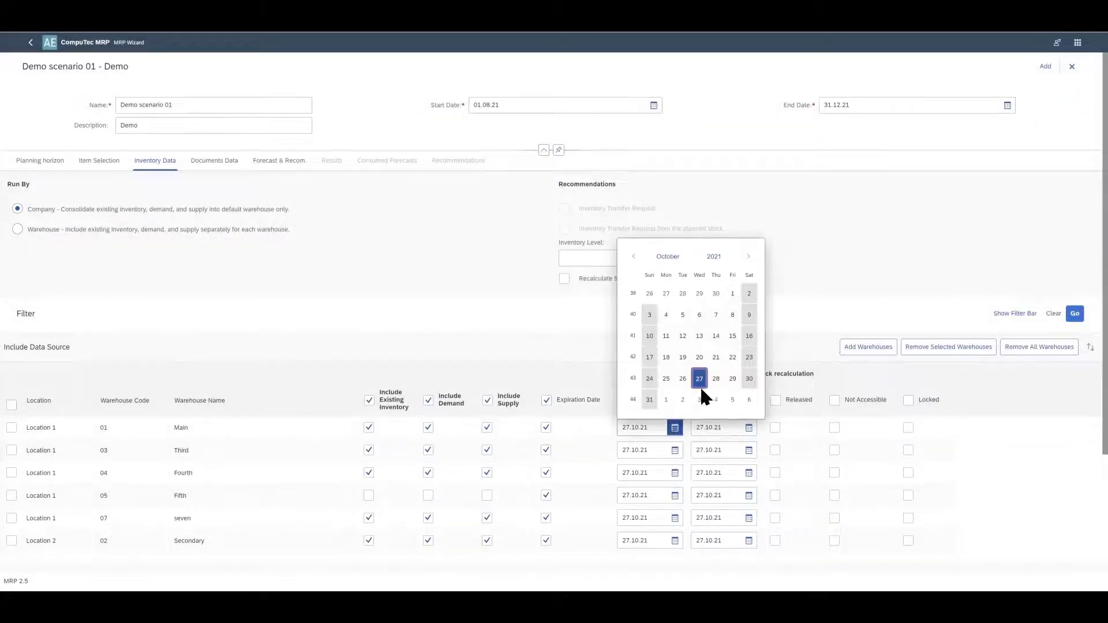
Set warehouse 01's batch expiry date range to 03.10.21 through 31.10.21.
left_click(650, 315)
left_click(748, 427)
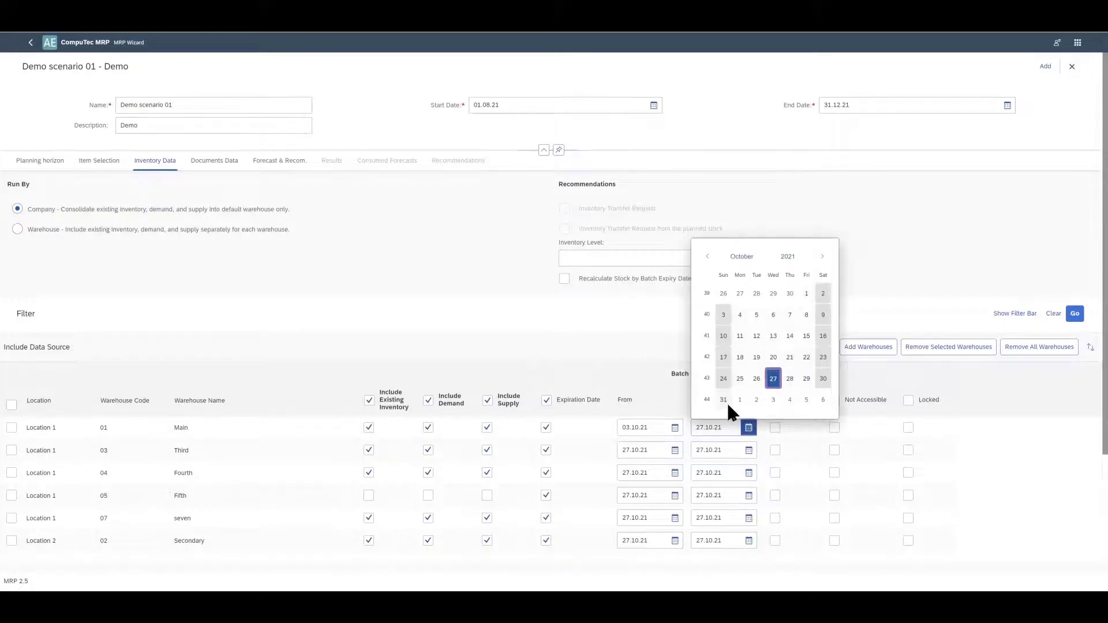
left_click(723, 401)
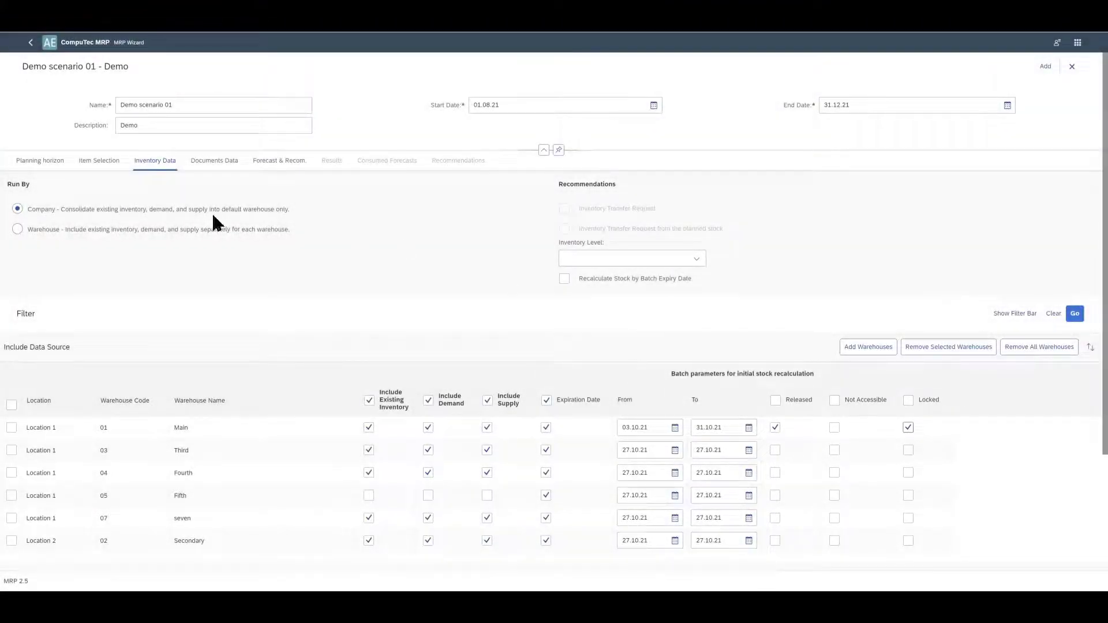
Run inventory per warehouse and recommend Inventory Transfer Requests.
left_click(17, 228)
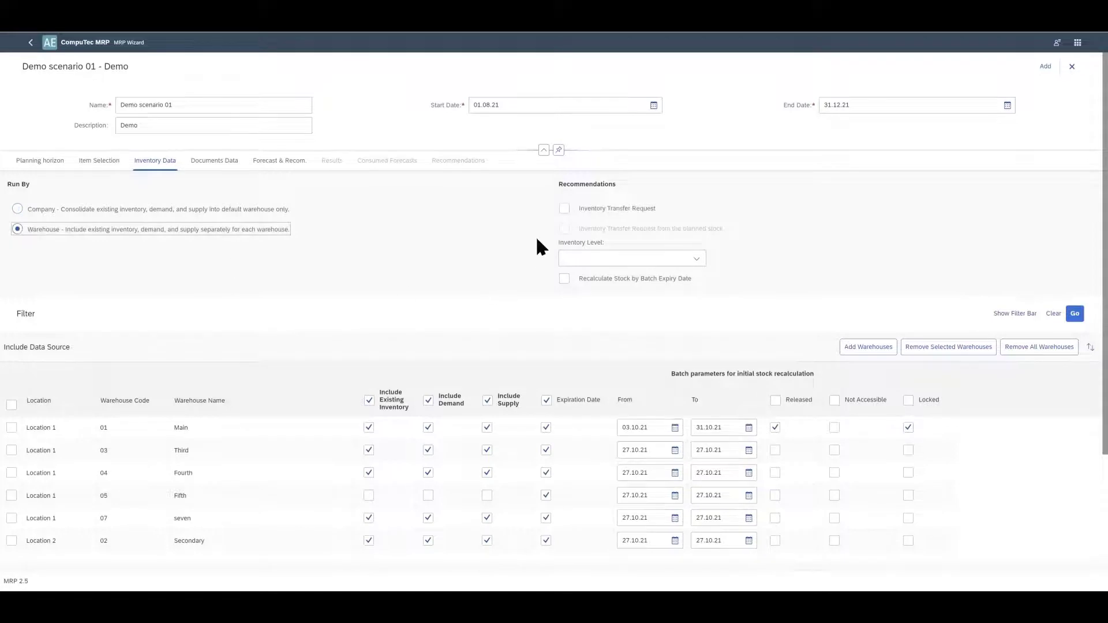
left_click(564, 209)
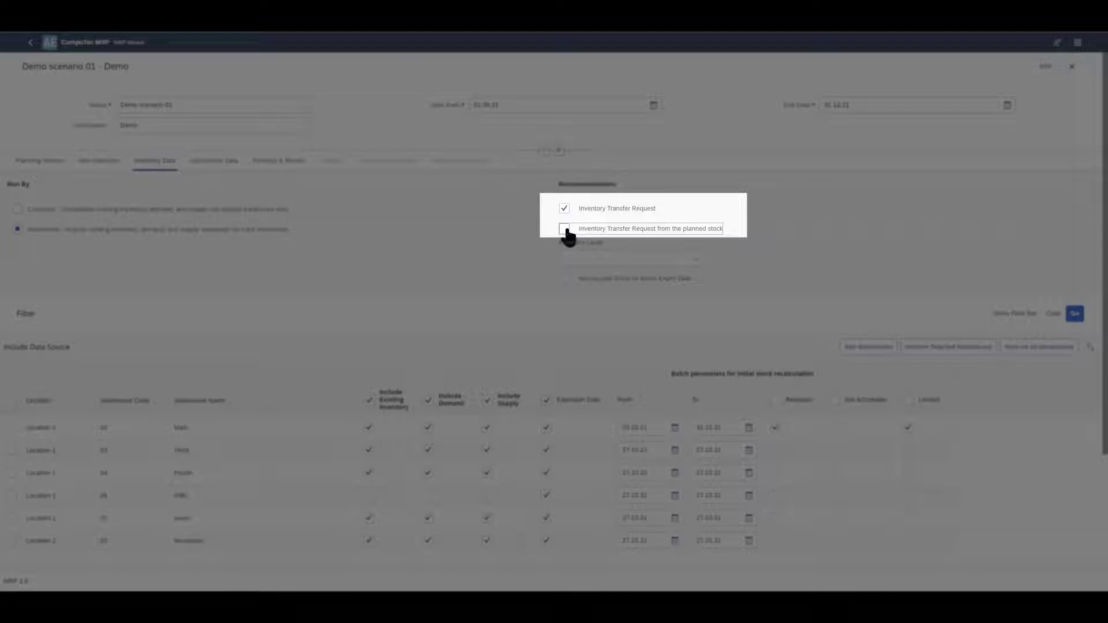
Base transfer requests on planned stock, use Minimum inventory level, and recalculate stock by batch expiry.
left_click(564, 229)
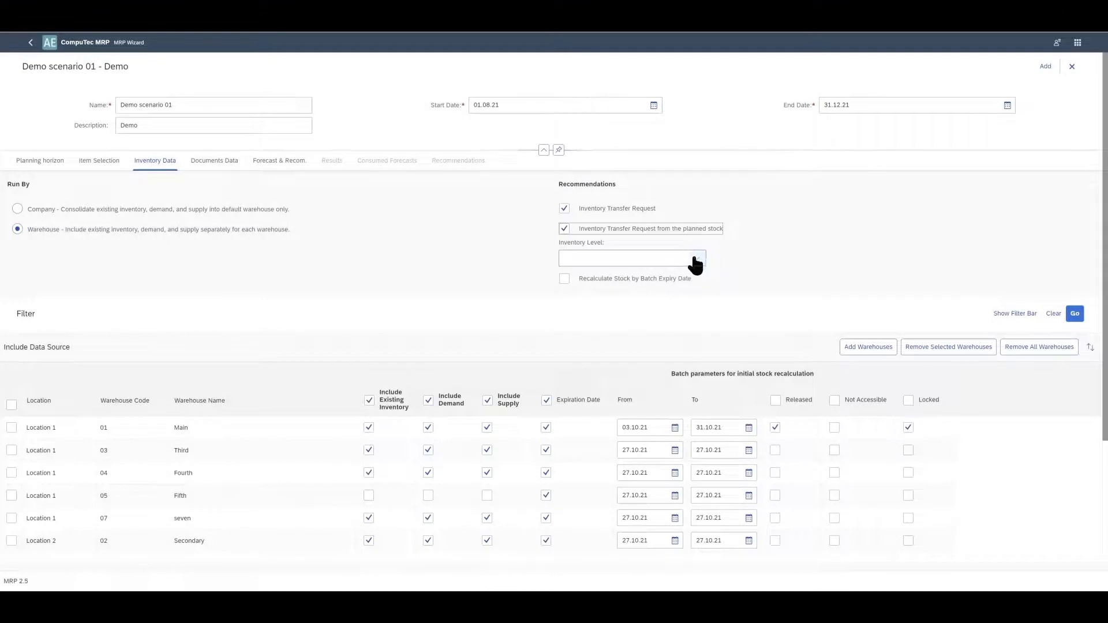
left_click(694, 261)
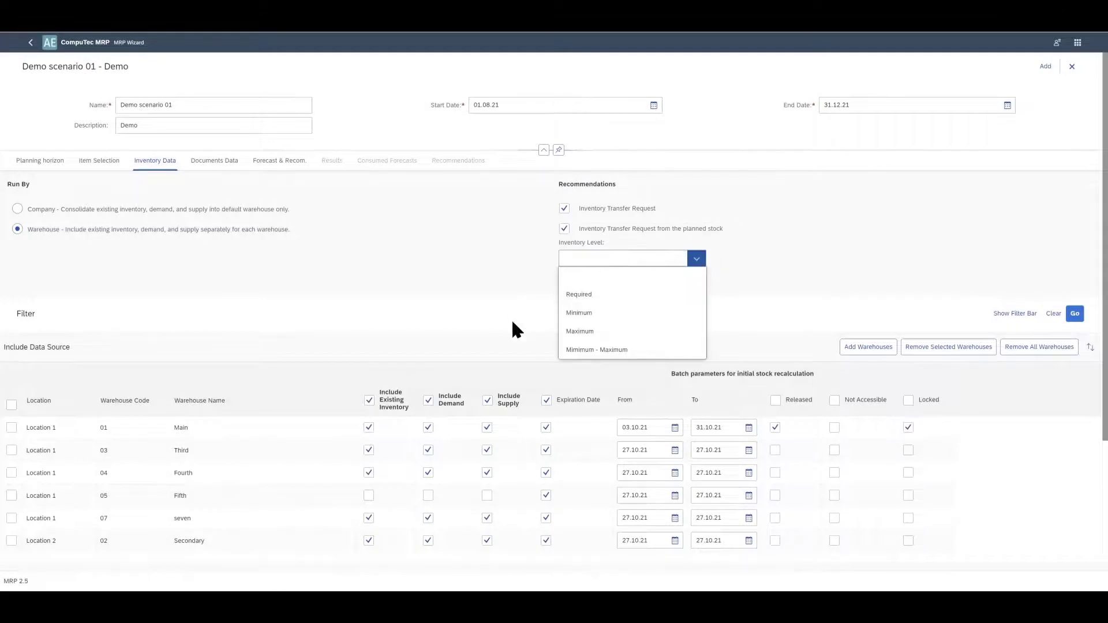
left_click(609, 315)
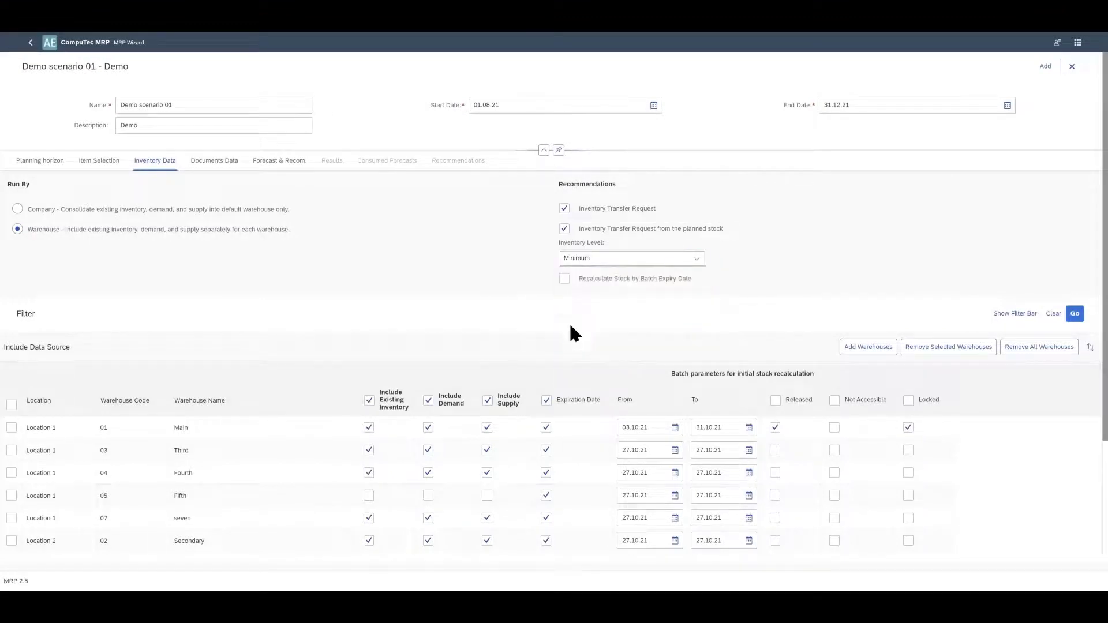
left_click(564, 279)
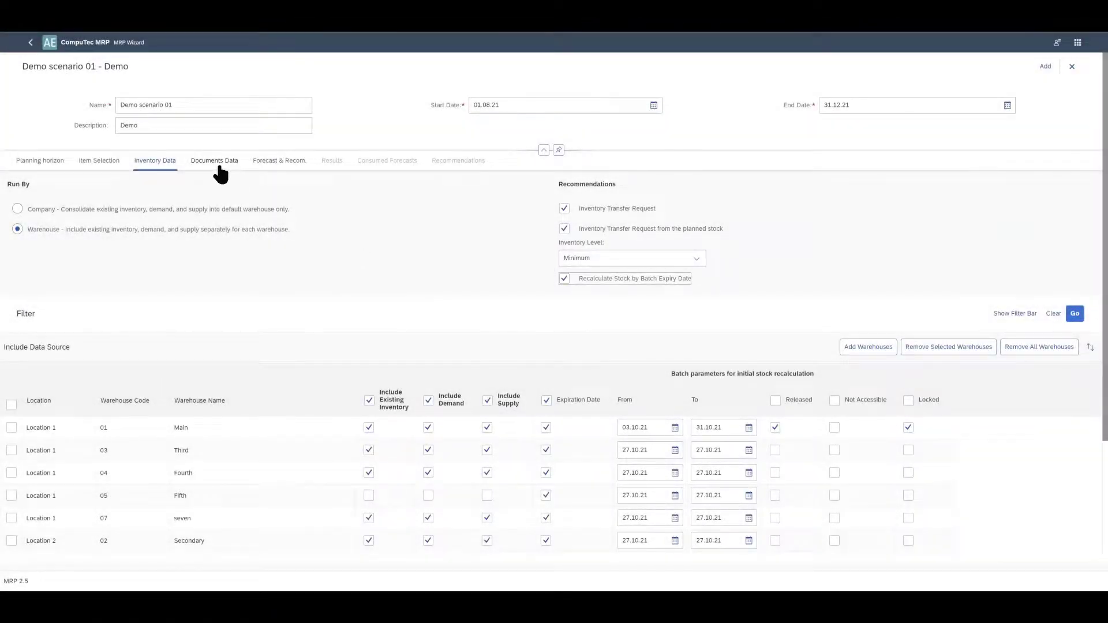
left_click(219, 166)
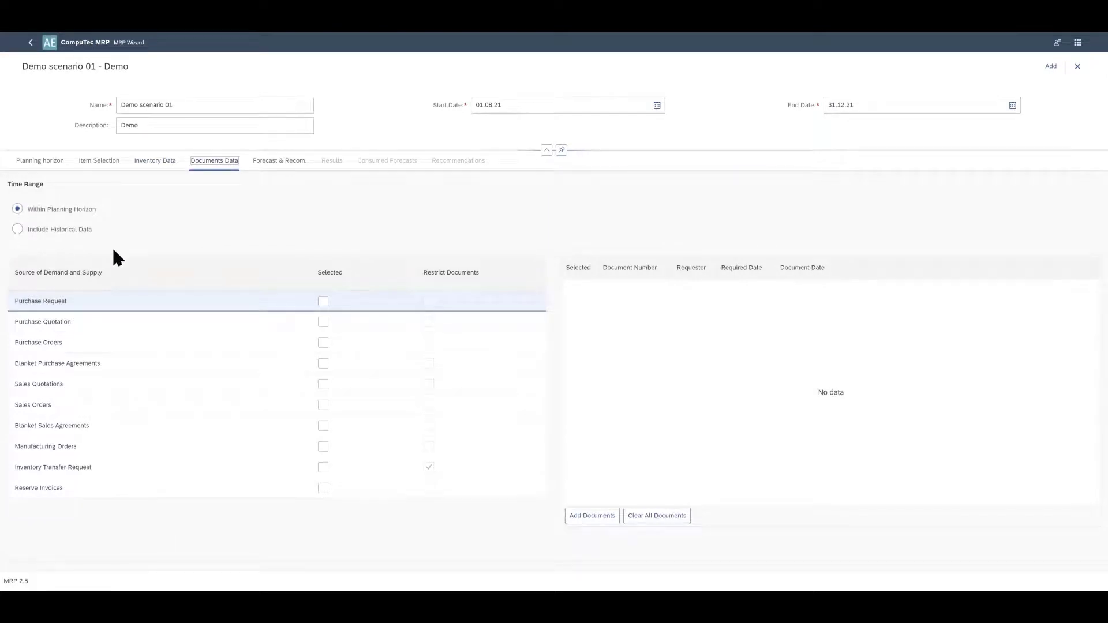
Include historical data plus purchase, sales and manufacturing orders as sources.
left_click(15, 232)
left_click(326, 386)
left_click(323, 446)
left_click(323, 405)
left_click(323, 385)
left_click(324, 343)
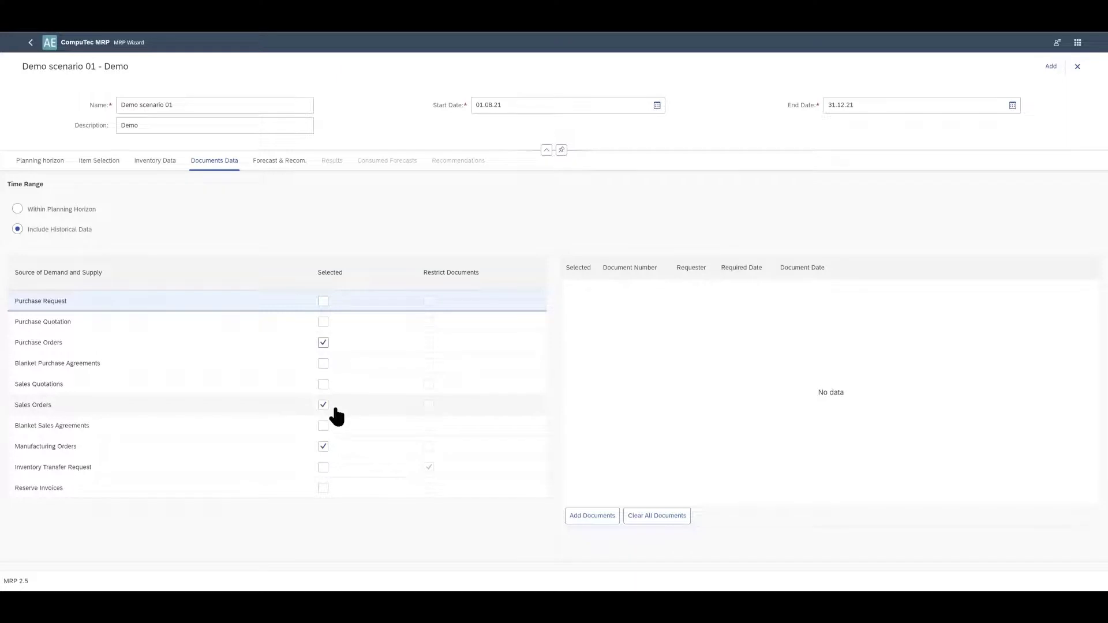
Restrict sales orders to documents 84, 78 and 88.
left_click(227, 407)
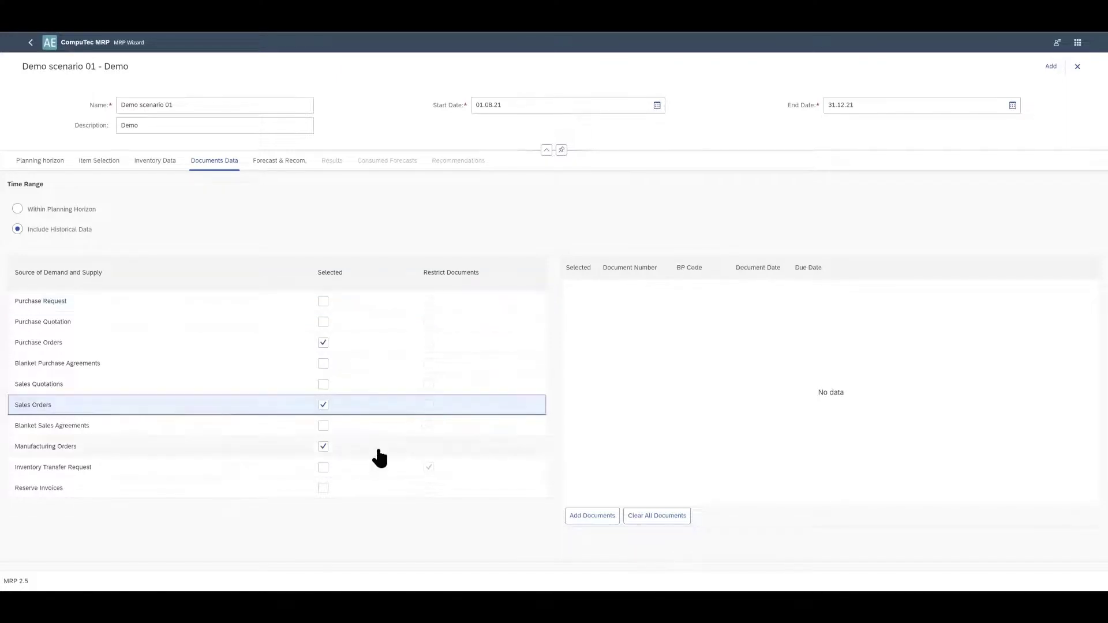
left_click(593, 518)
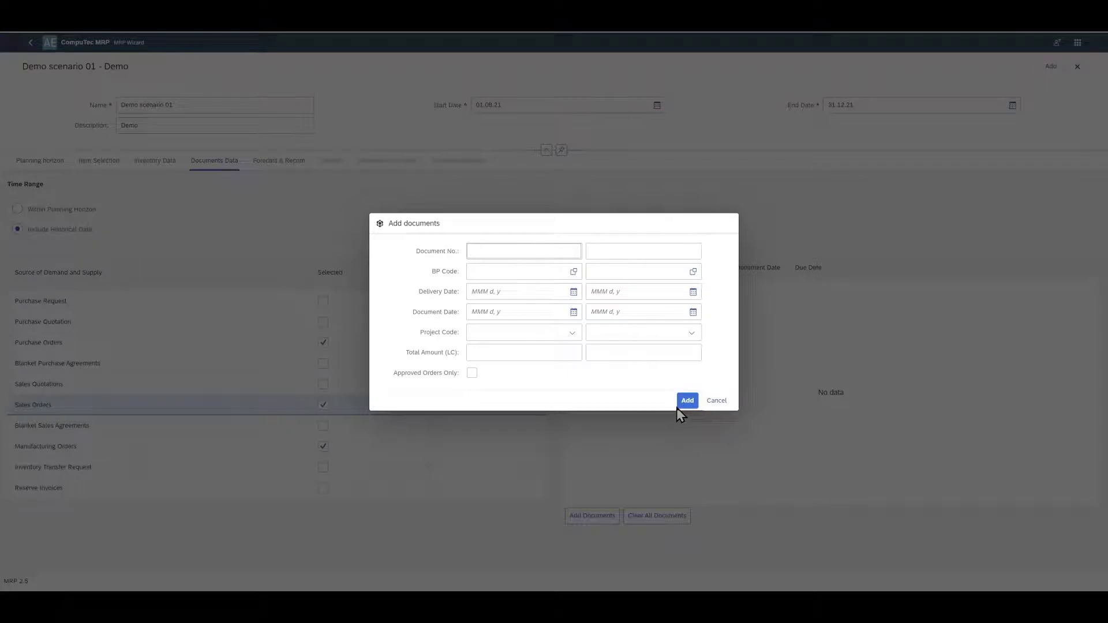
left_click(677, 406)
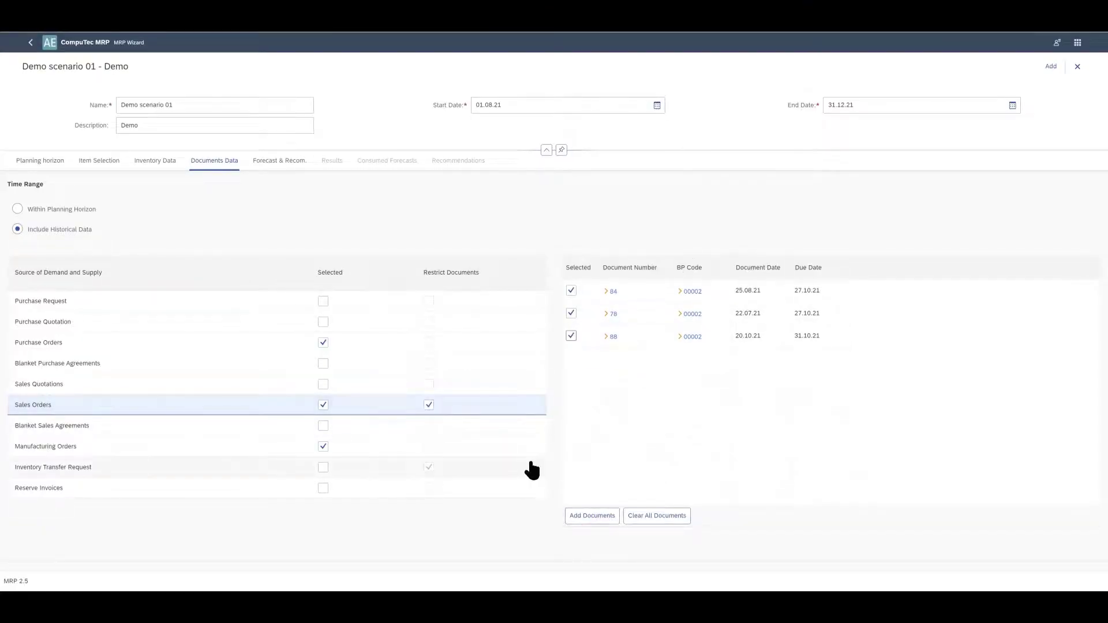
Recommend purchase requests, generated to each item's default warehouse.
left_click(268, 162)
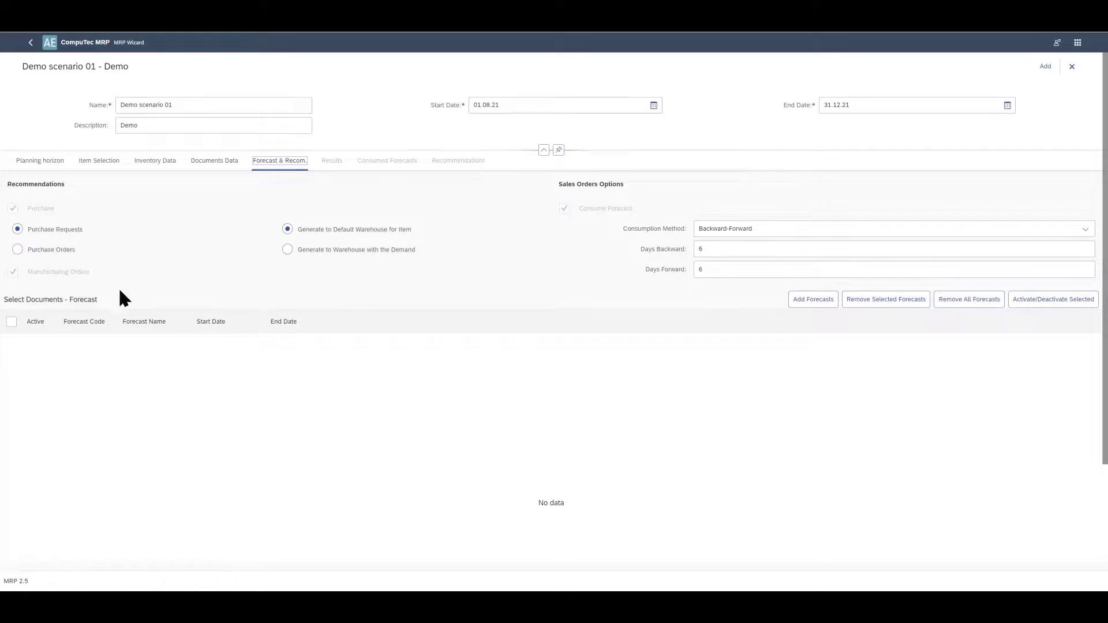
left_click(16, 252)
left_click(15, 230)
left_click(287, 249)
left_click(287, 229)
Use Backward-Forward forecast consumption with 3 days each way.
left_click(1084, 229)
left_click(946, 260)
left_click(772, 248)
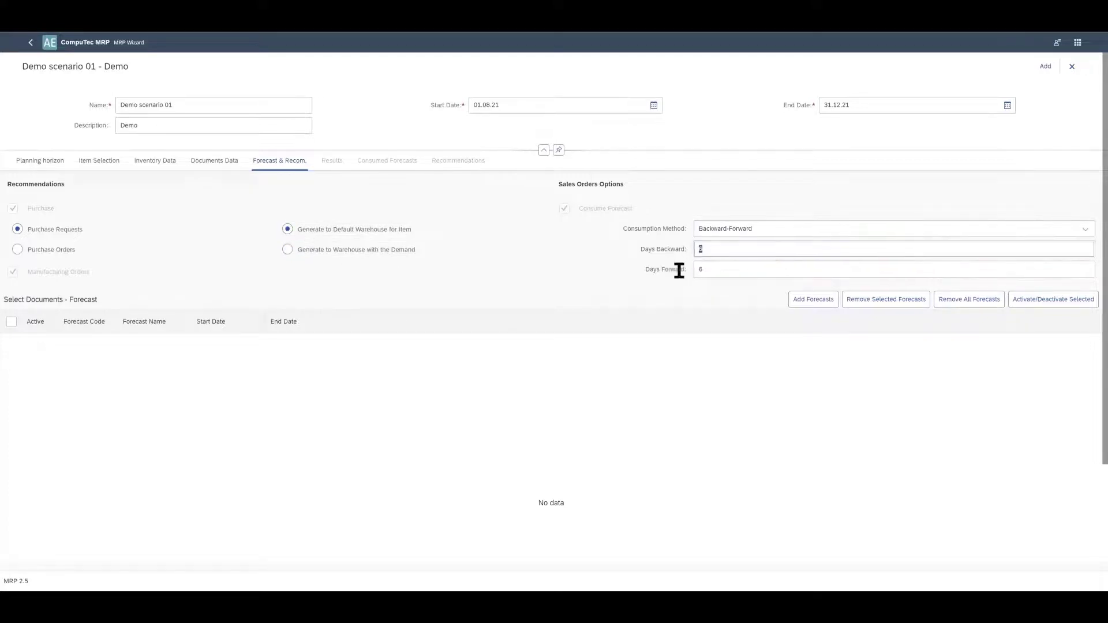
left_click(705, 269)
key("BackSpace")
type("3")
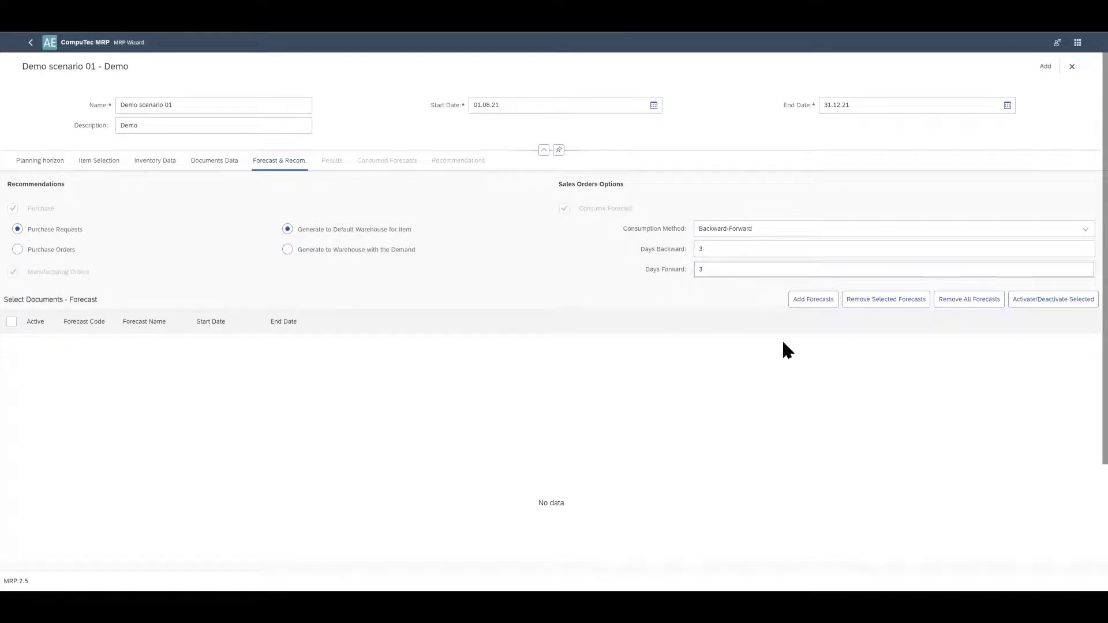
Attach forecasts ABC_MRP forecast 01, ABC MRP consumption test and No Batch.
left_click(819, 302)
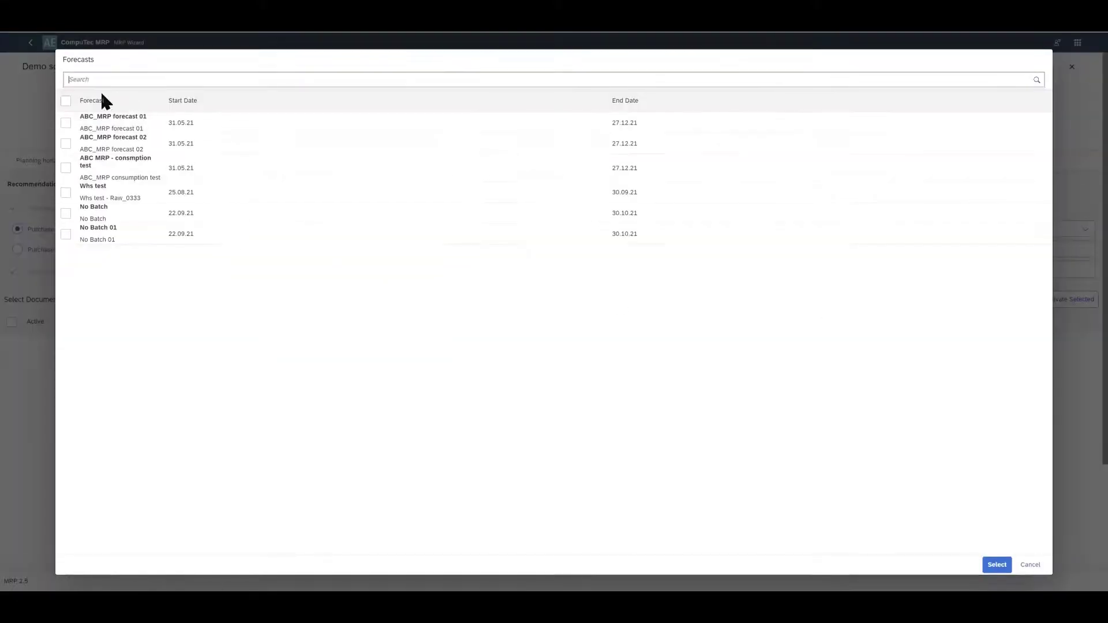
left_click(66, 123)
left_click(65, 188)
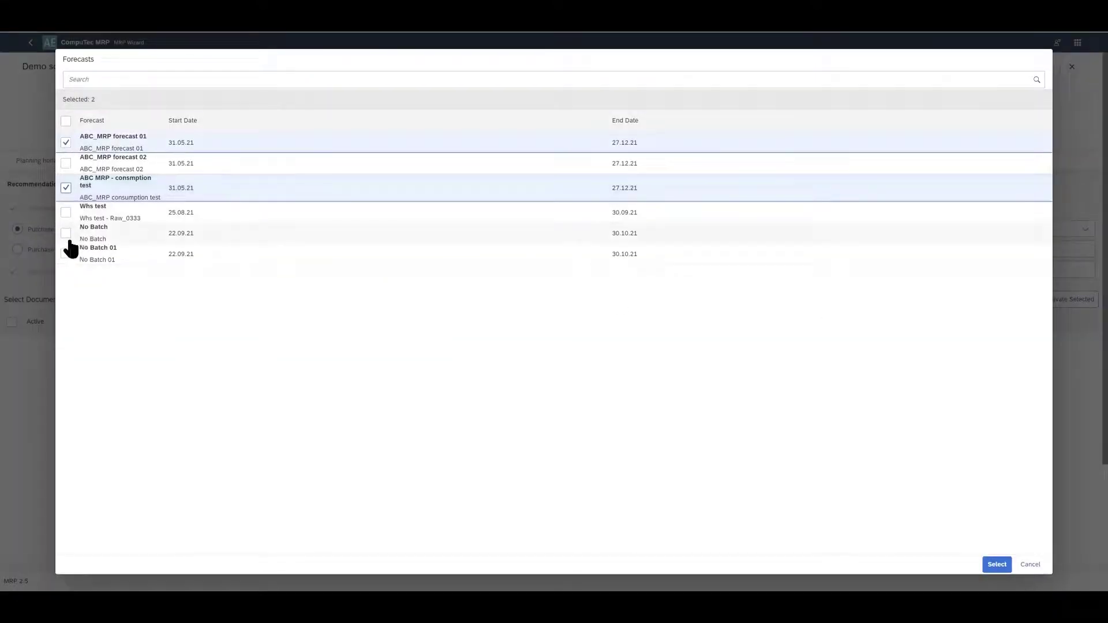
left_click(66, 233)
left_click(987, 568)
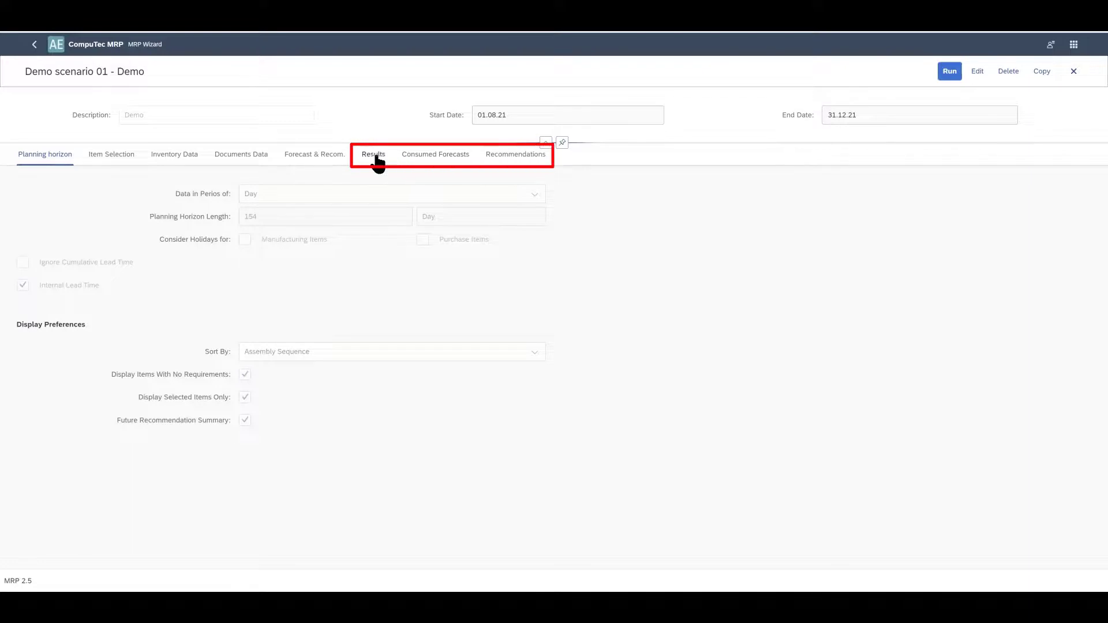
Show the MRP results timeline zoomed in, with the page at 75%.
left_click(375, 156)
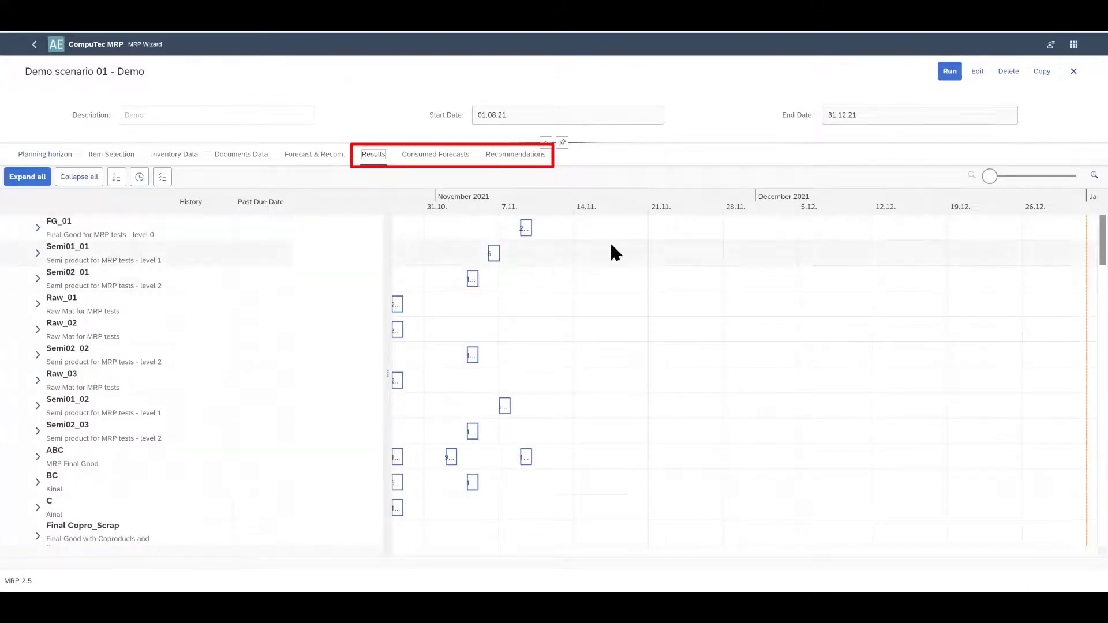
left_click(1093, 176)
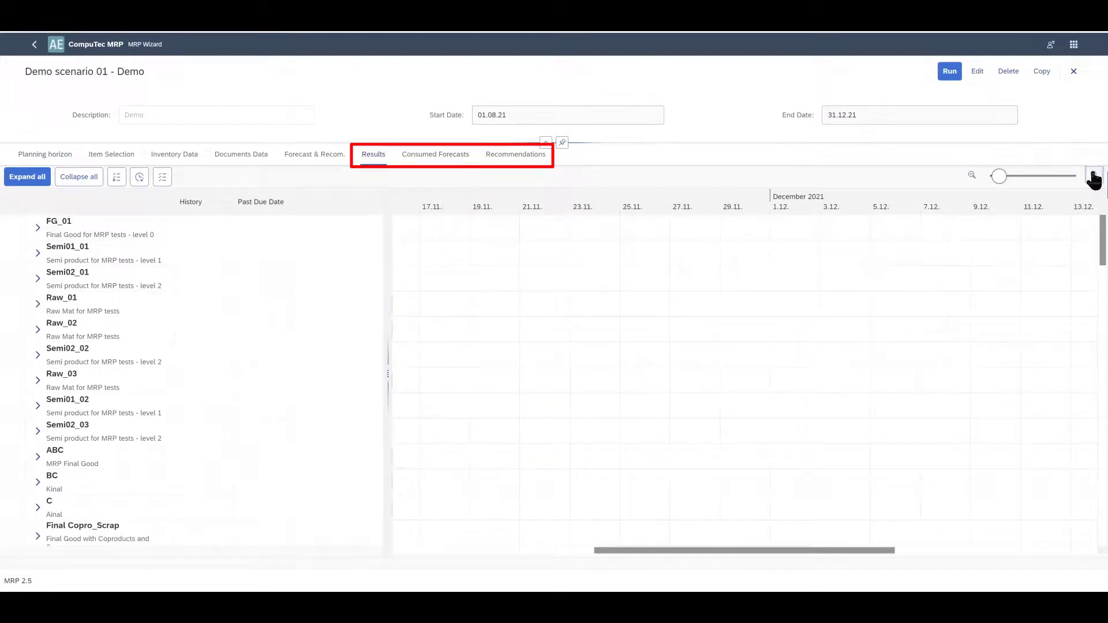
left_click_drag(808, 548, 524, 575)
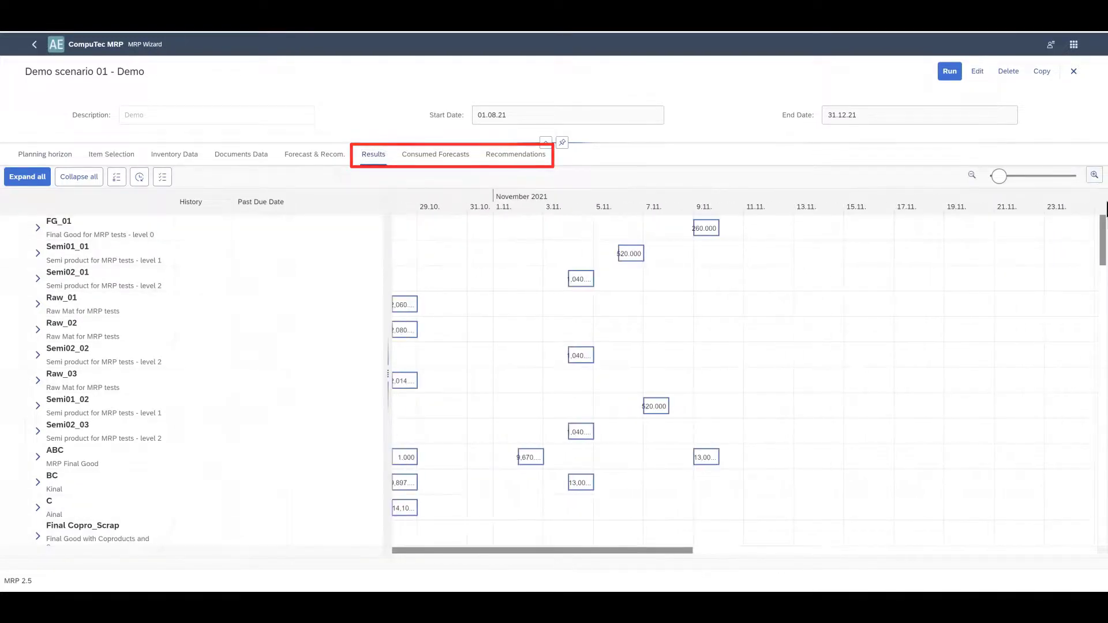
left_click(1093, 175)
left_click_drag(571, 550, 416, 549)
key("ctrl+minus")
key("ctrl+minus")
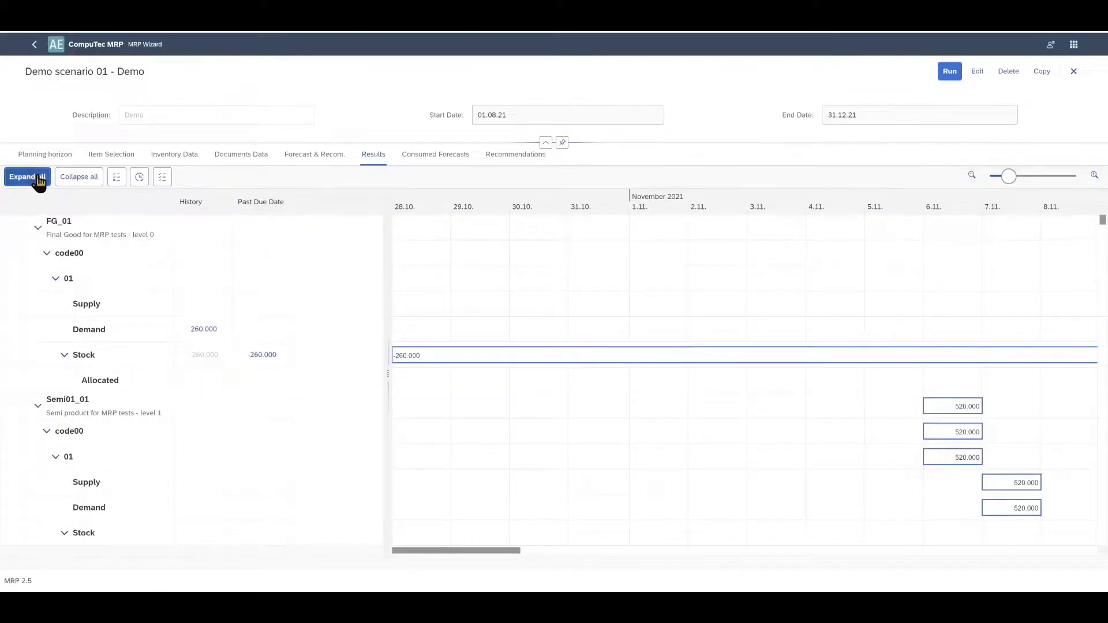
Expand all items and show warehouses without recommendations.
left_click(74, 184)
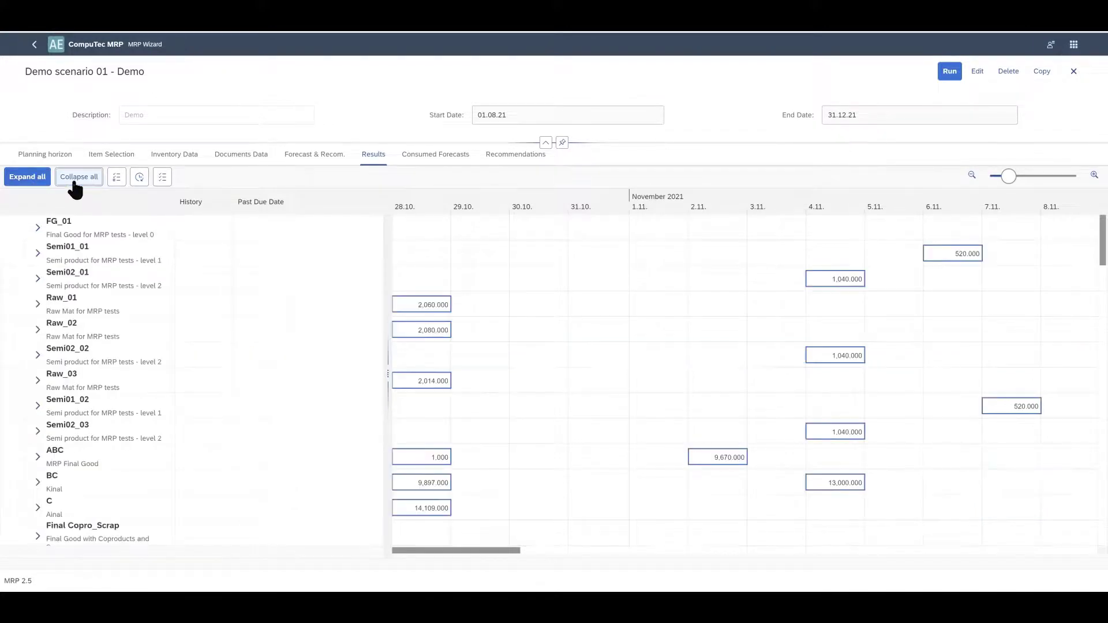
left_click(33, 176)
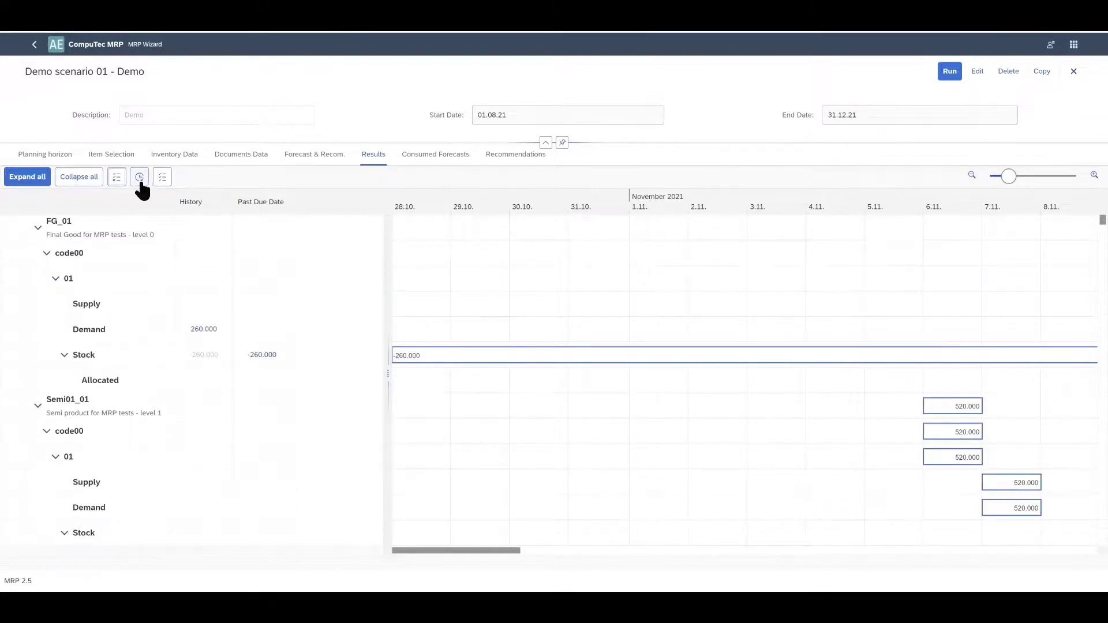
left_click(140, 179)
left_click(139, 180)
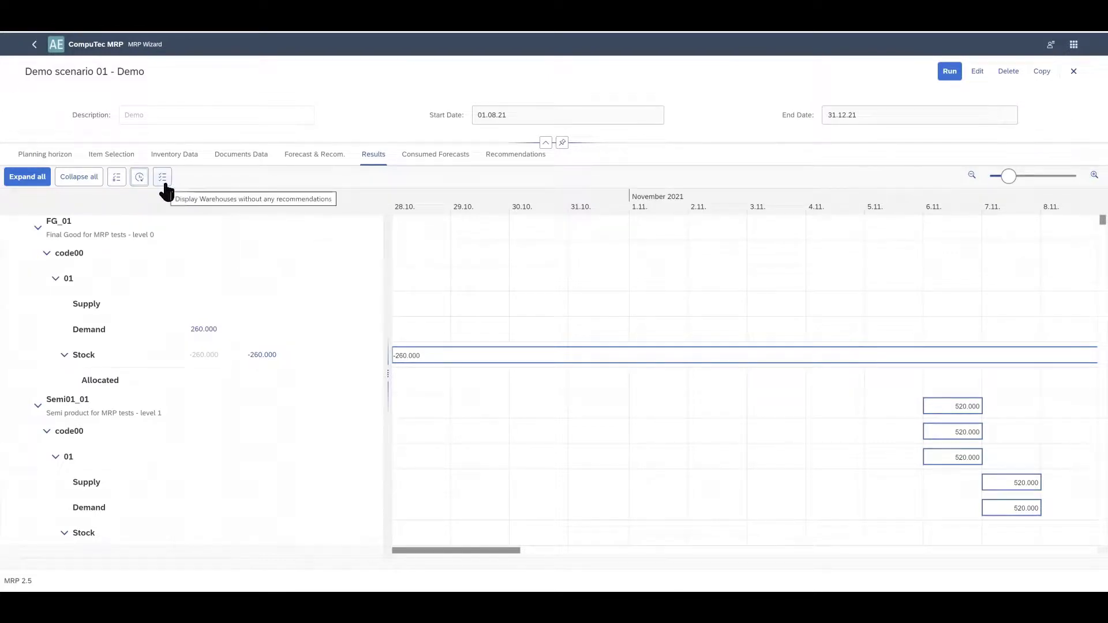
left_click(164, 179)
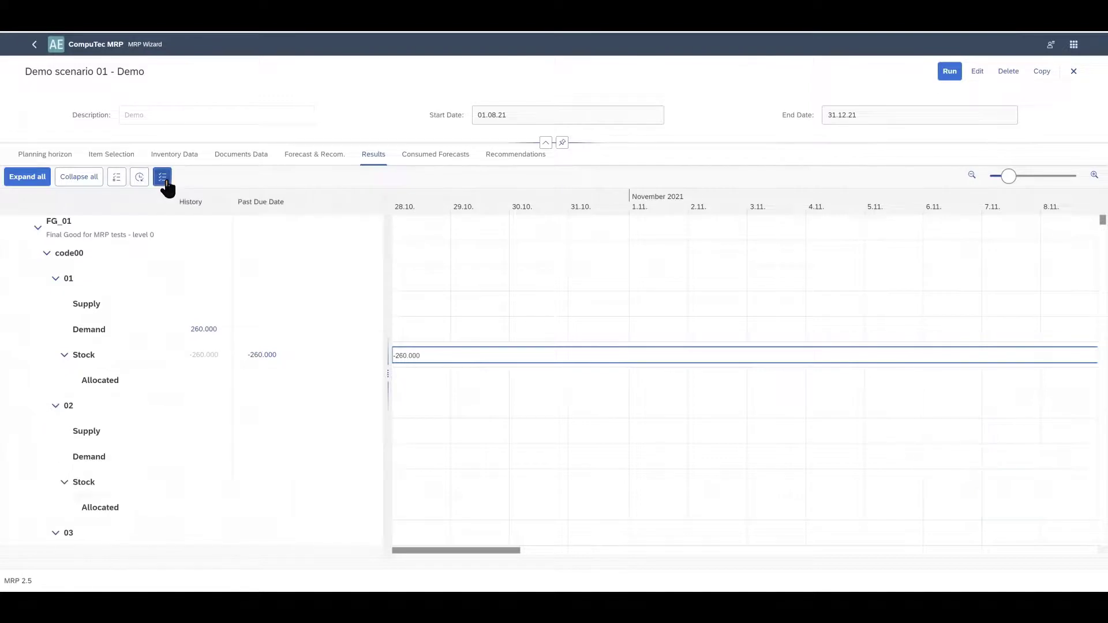
Hide warehouses without recommendations again.
left_click(165, 179)
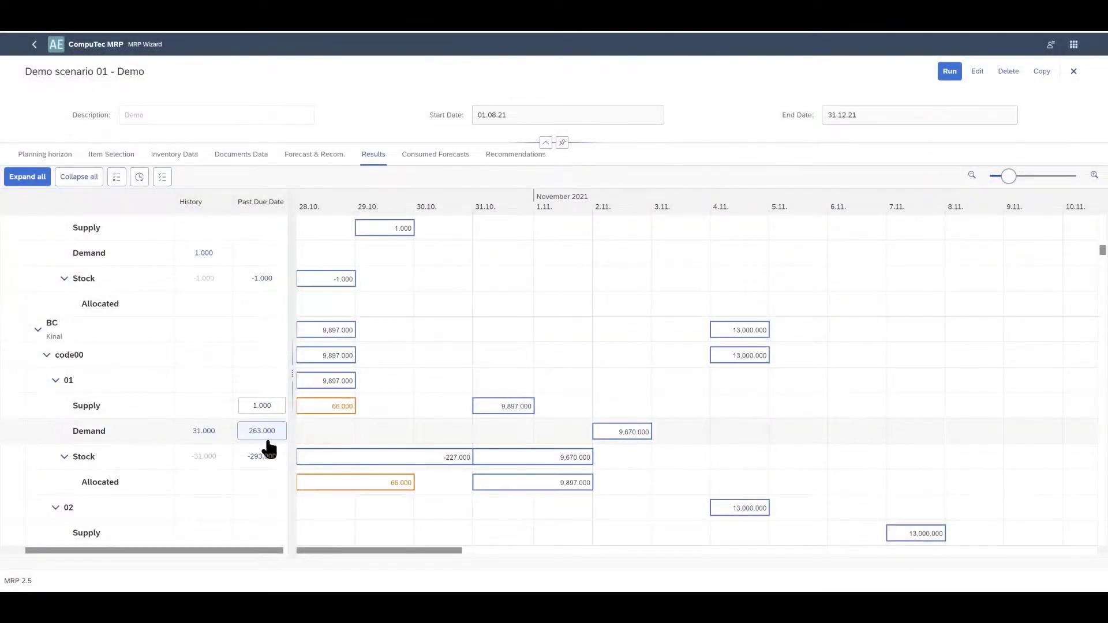
Inspect pegging for BC's past-due demand and 9,897.000 supply, then its manufacturing order structure.
left_click(264, 437)
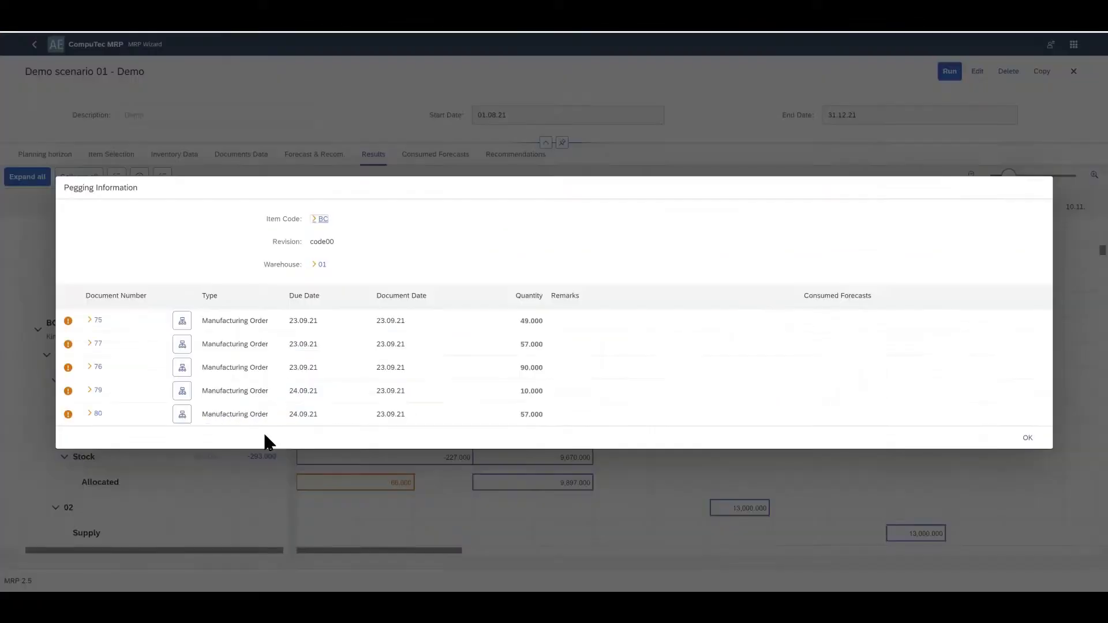
left_click(1031, 439)
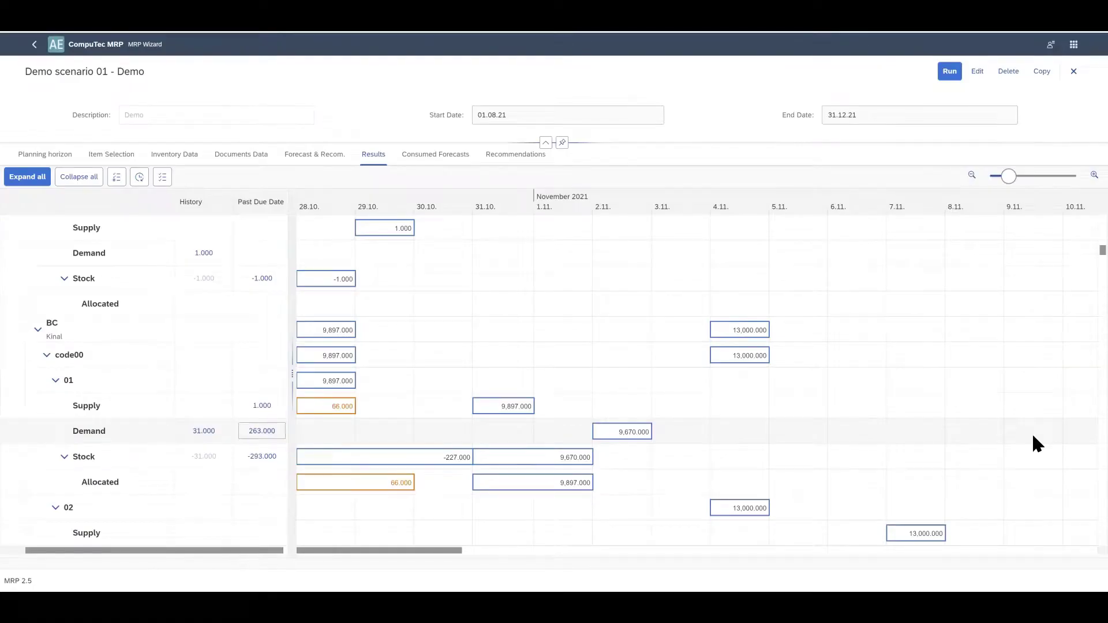
left_click(511, 407)
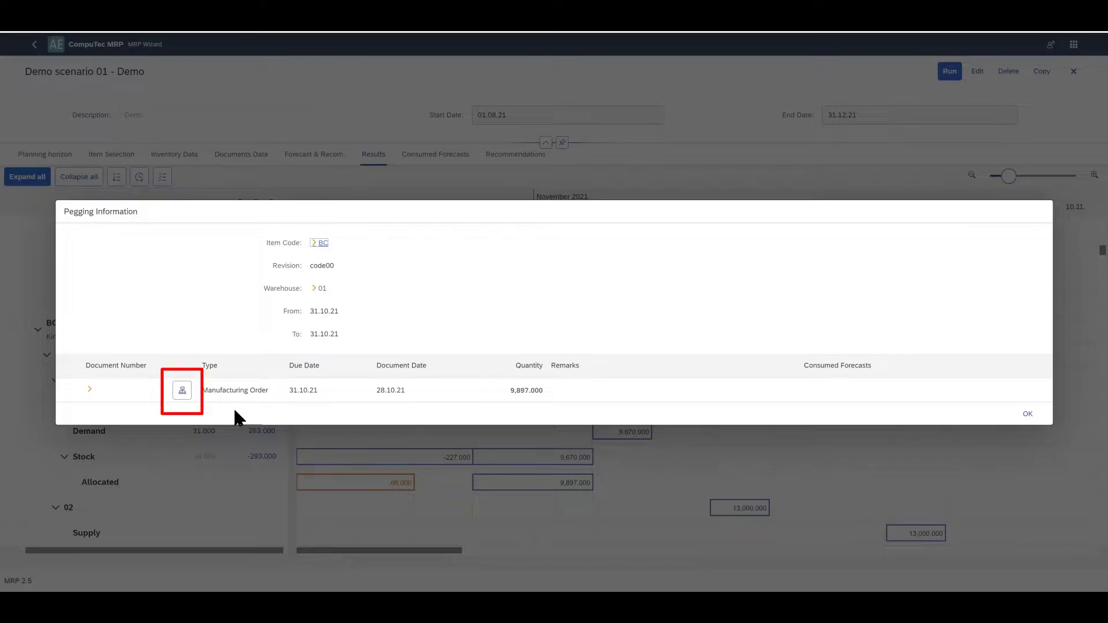
left_click(183, 395)
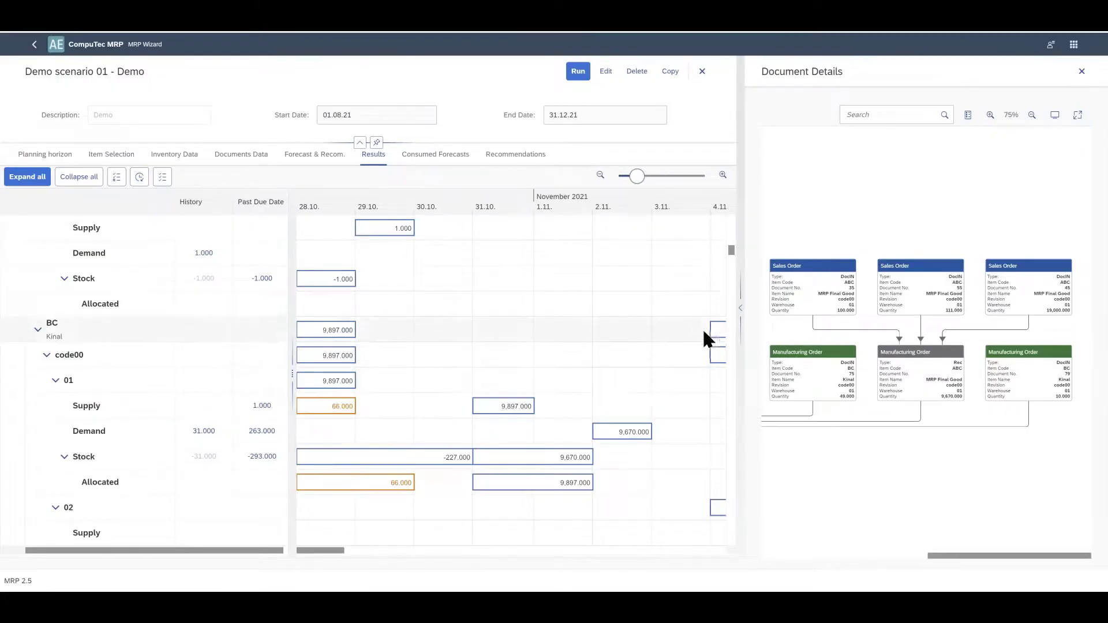
left_click(739, 309)
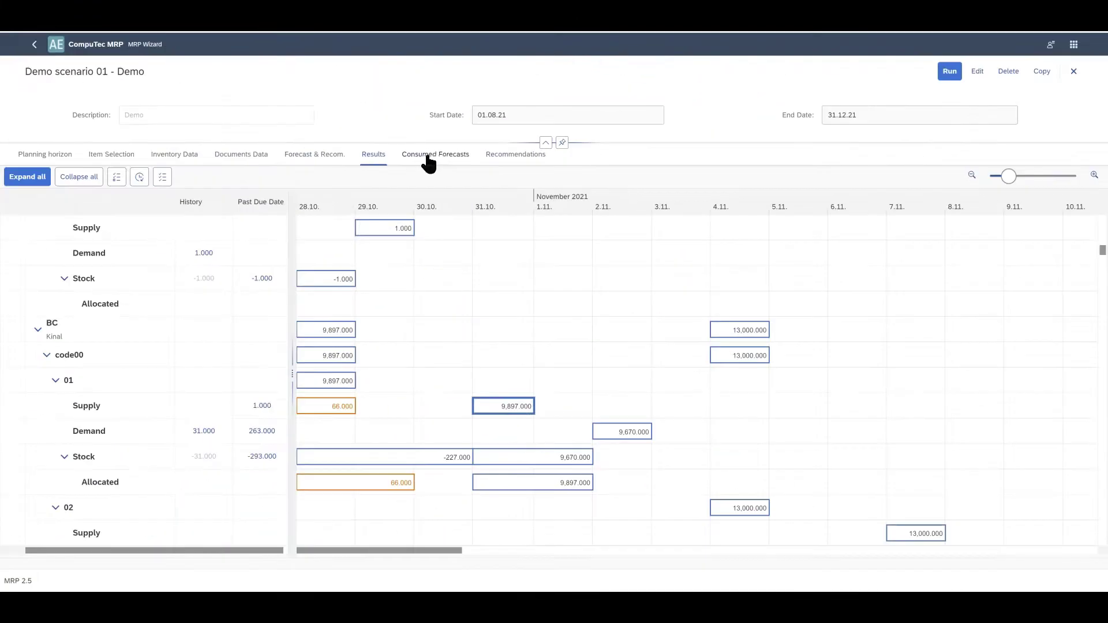
Browse the recommendations and show the document chain for the ABC_MRP manufacturing order recommendation.
left_click(515, 162)
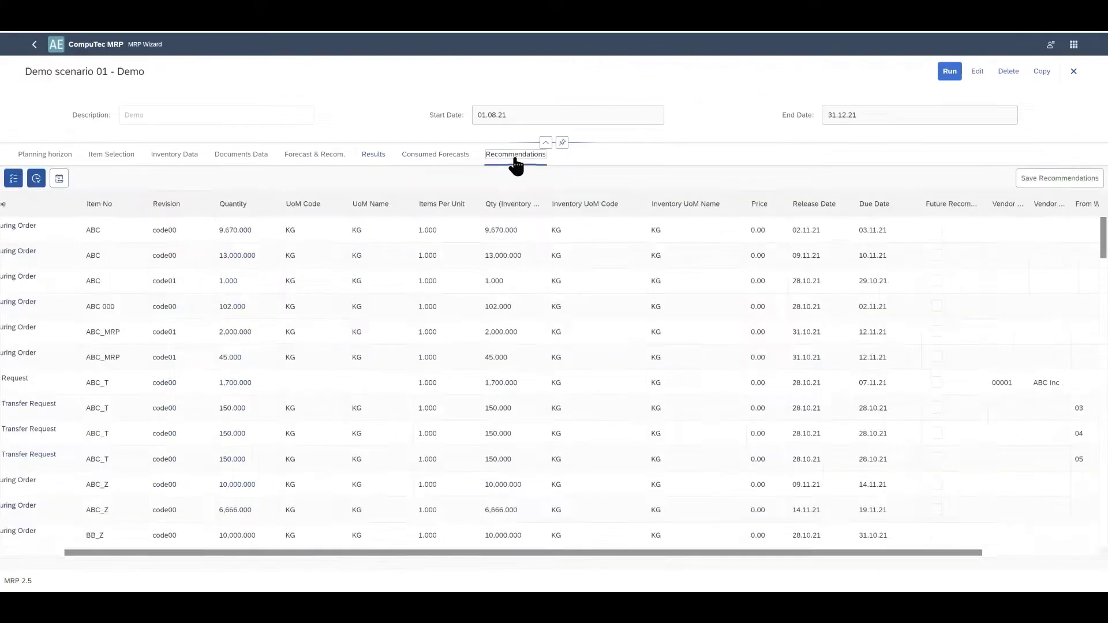
scroll(543, 281, "down", 5)
scroll(542, 280, "down", 10)
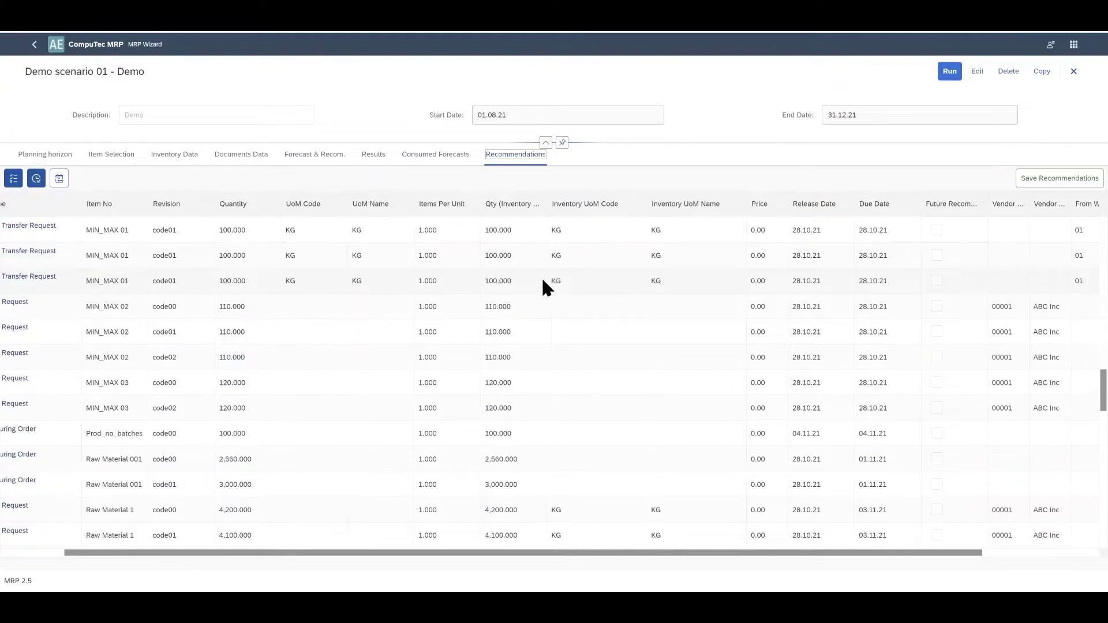
scroll(543, 281, "down", 10)
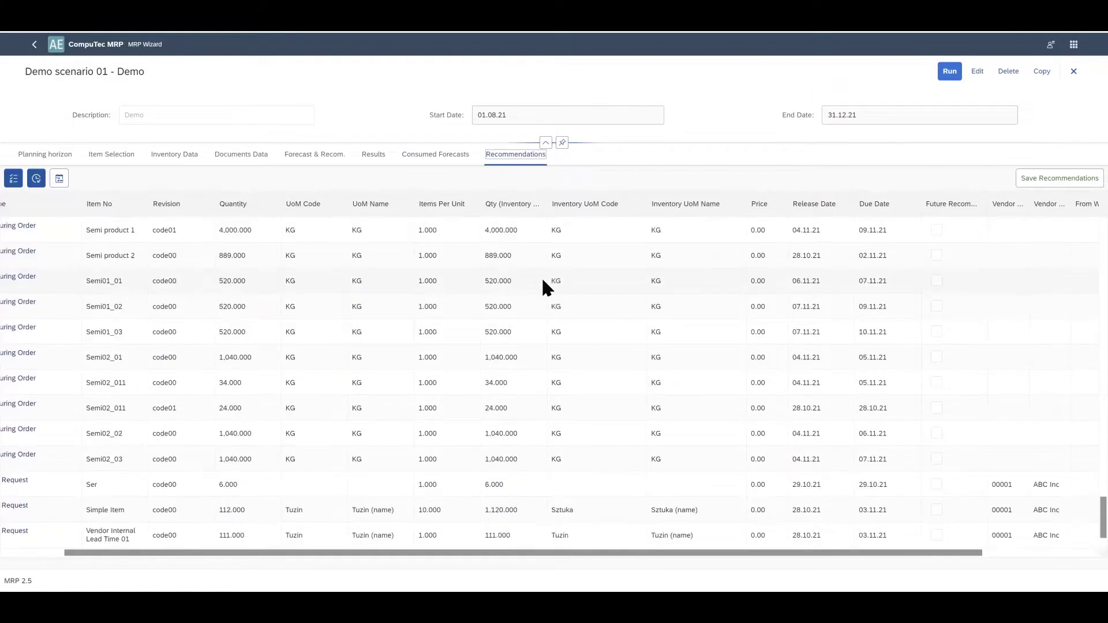
scroll(543, 281, "up", 10)
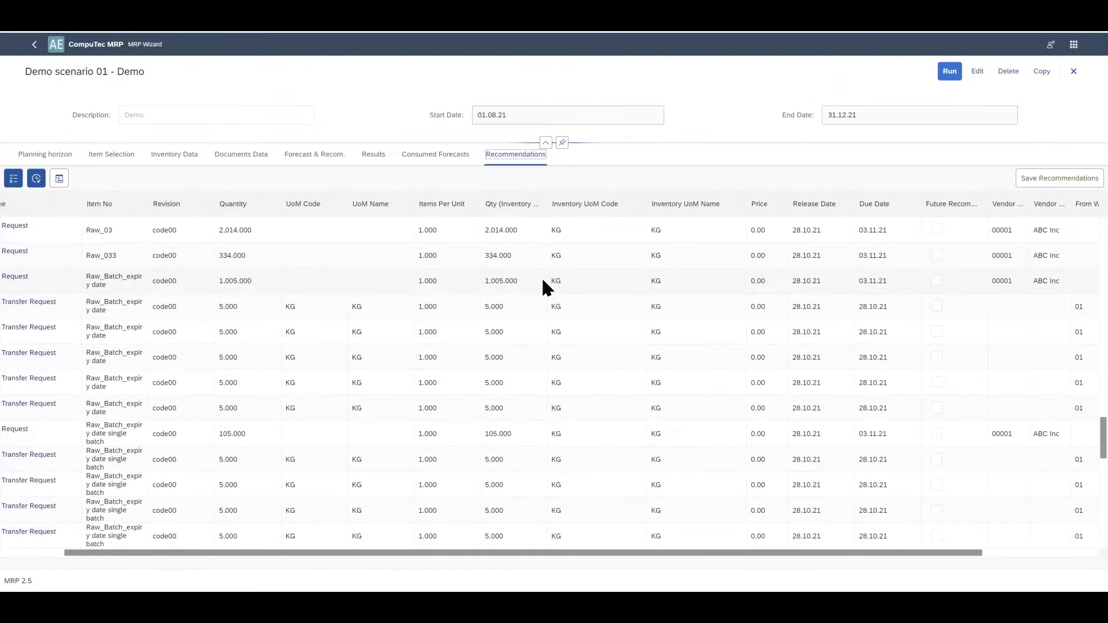
scroll(542, 281, "up", 10)
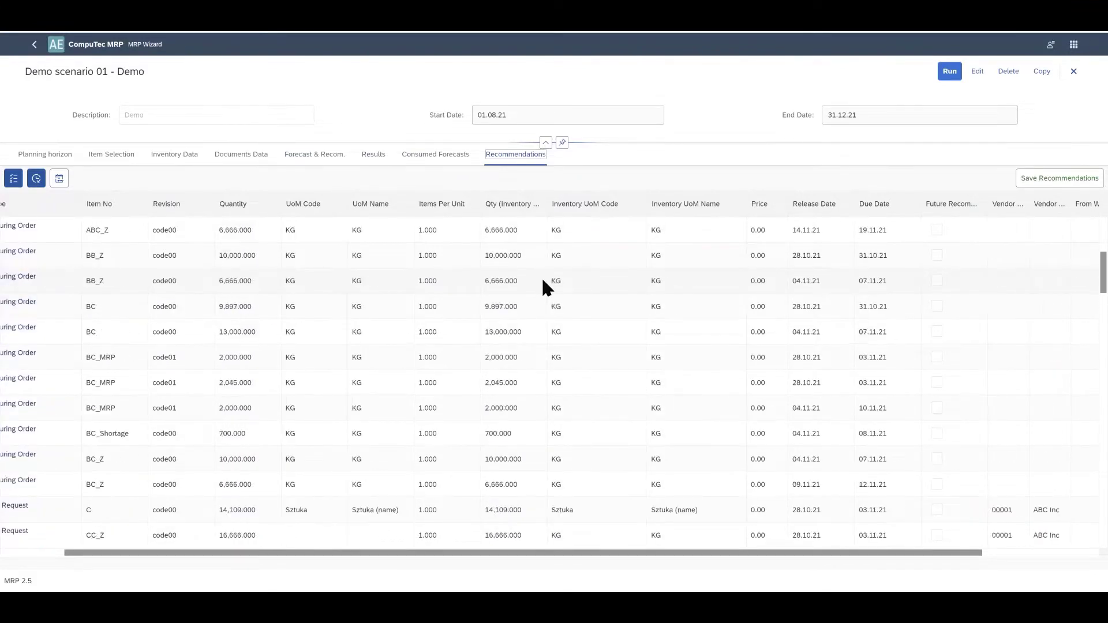
left_click_drag(572, 553, 760, 563)
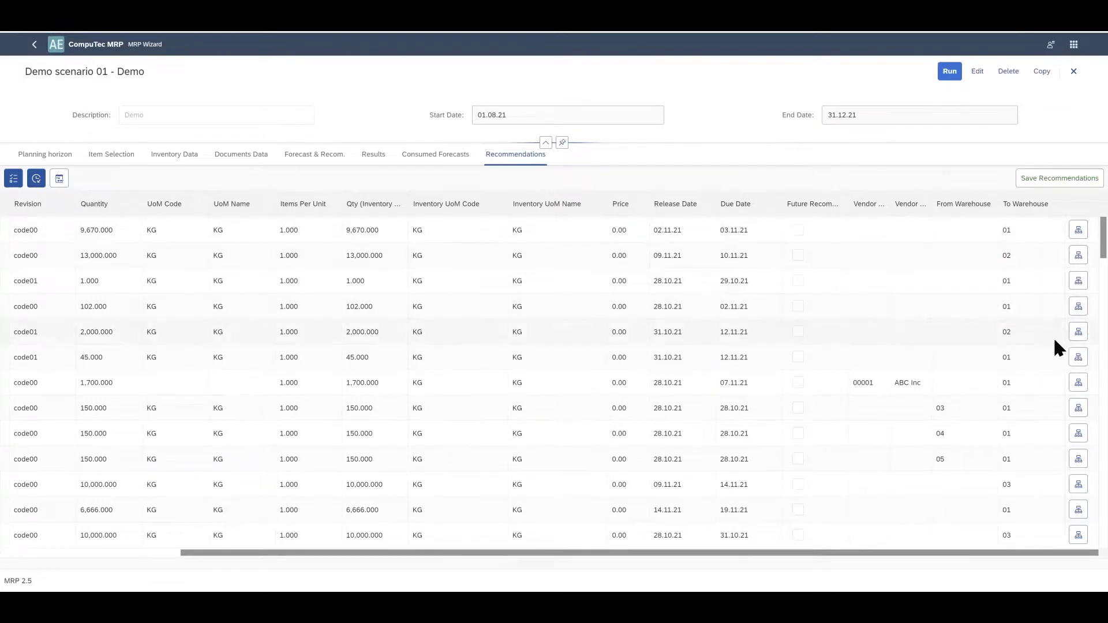
left_click(1080, 362)
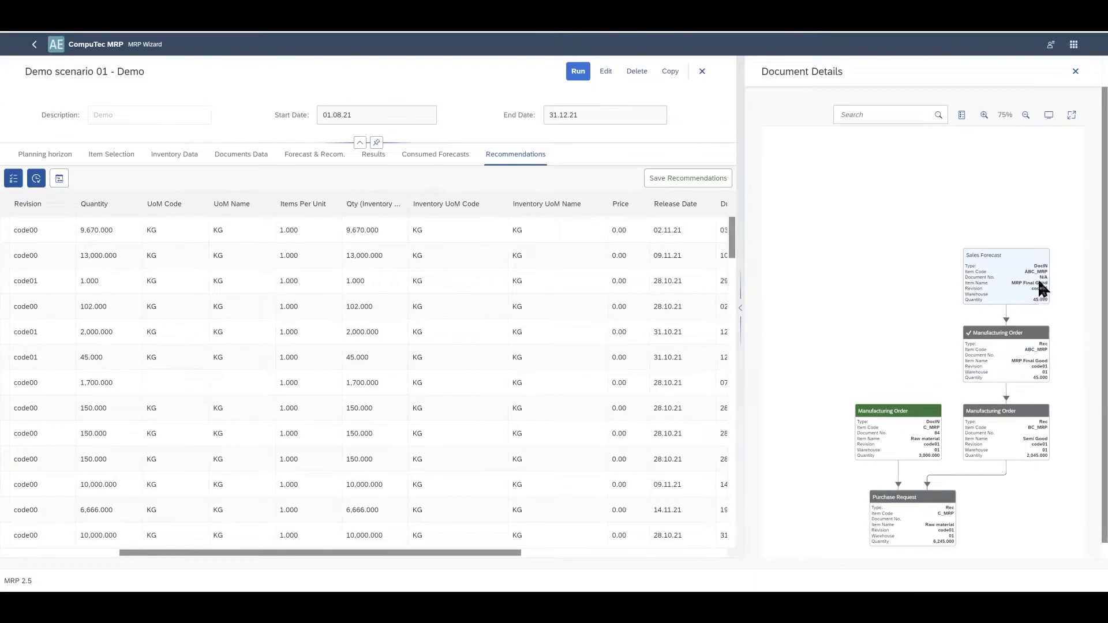
left_click(740, 308)
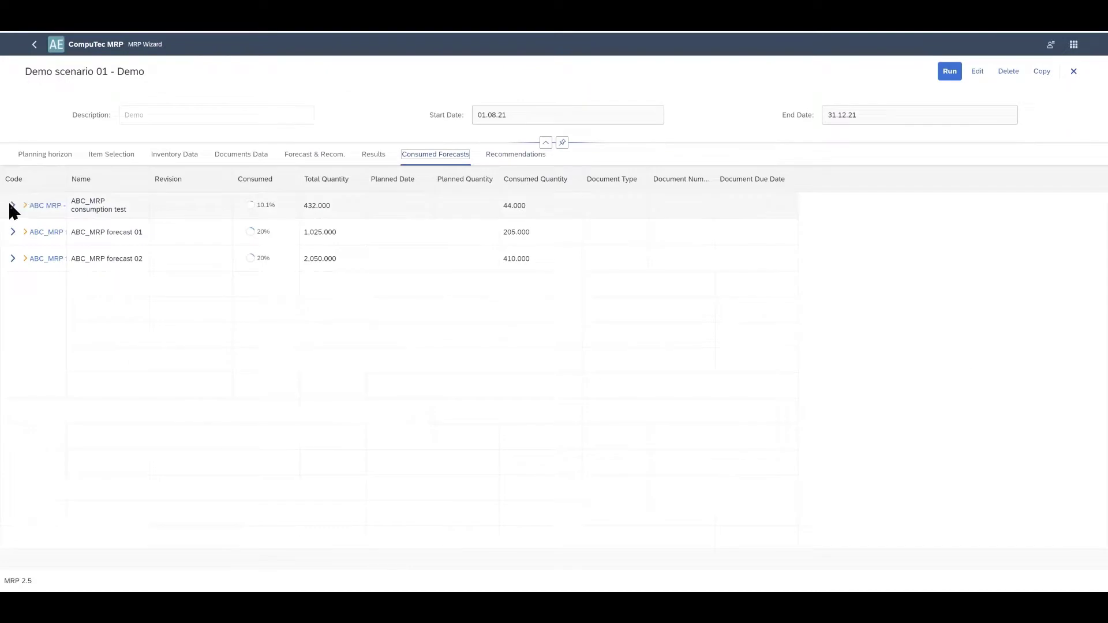
Expand the ABC_MRP consumption test and ABC_MRP forecast 01 rows in Consumed Forecasts.
left_click(13, 206)
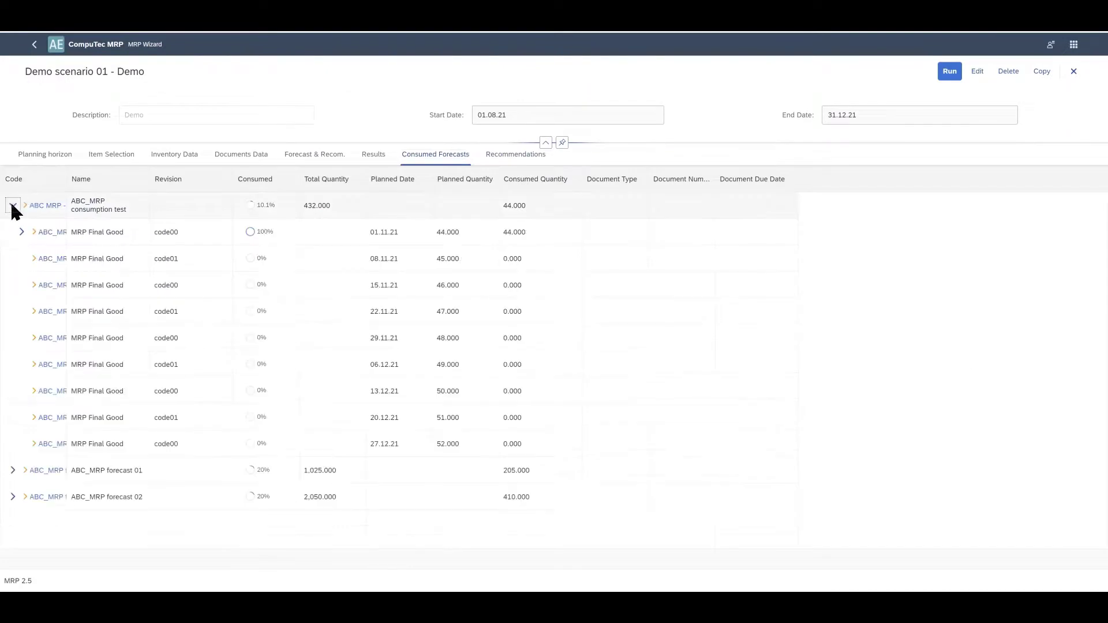
left_click(13, 470)
scroll(15, 456, "down", 4)
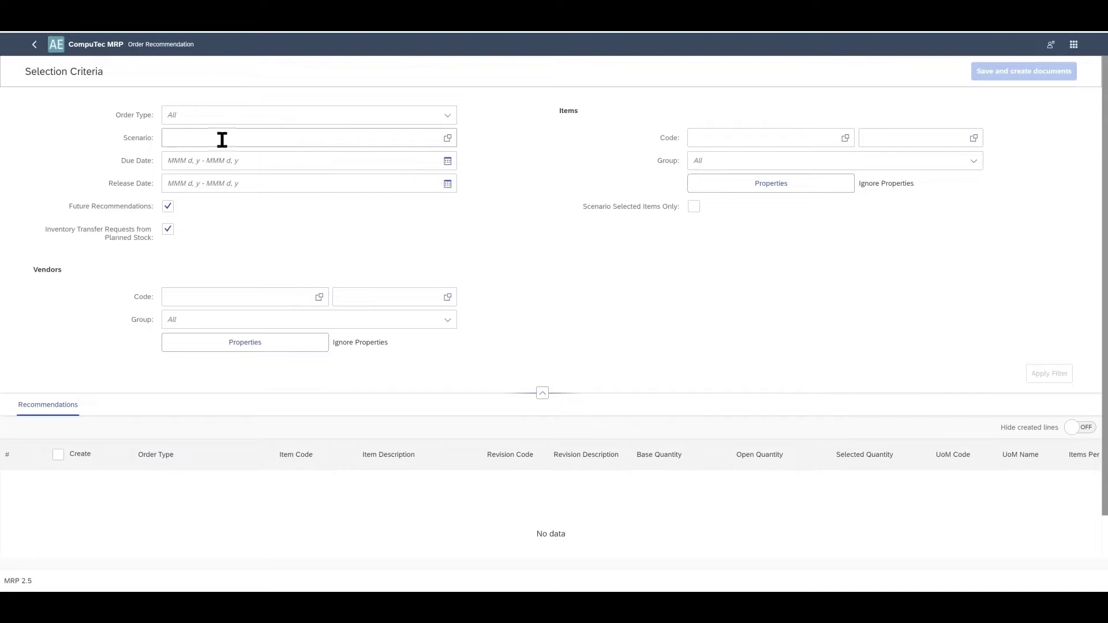
Filter by 'Demo scenario 01' to list its 104 recommendations, then collapse the header.
left_click(222, 139)
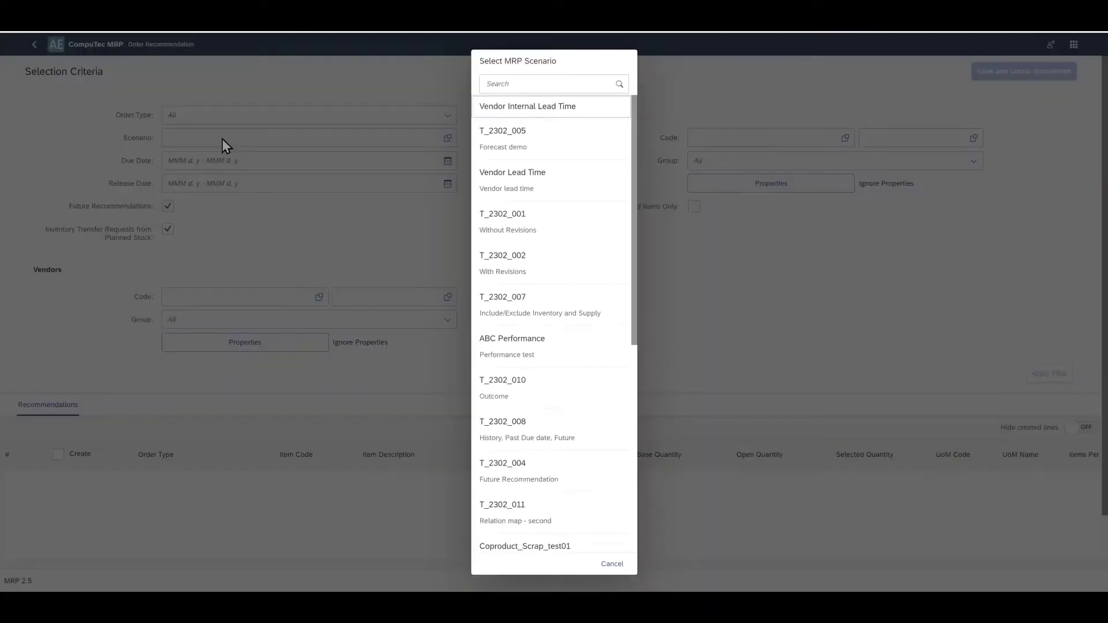
left_click(497, 83)
type("Demo")
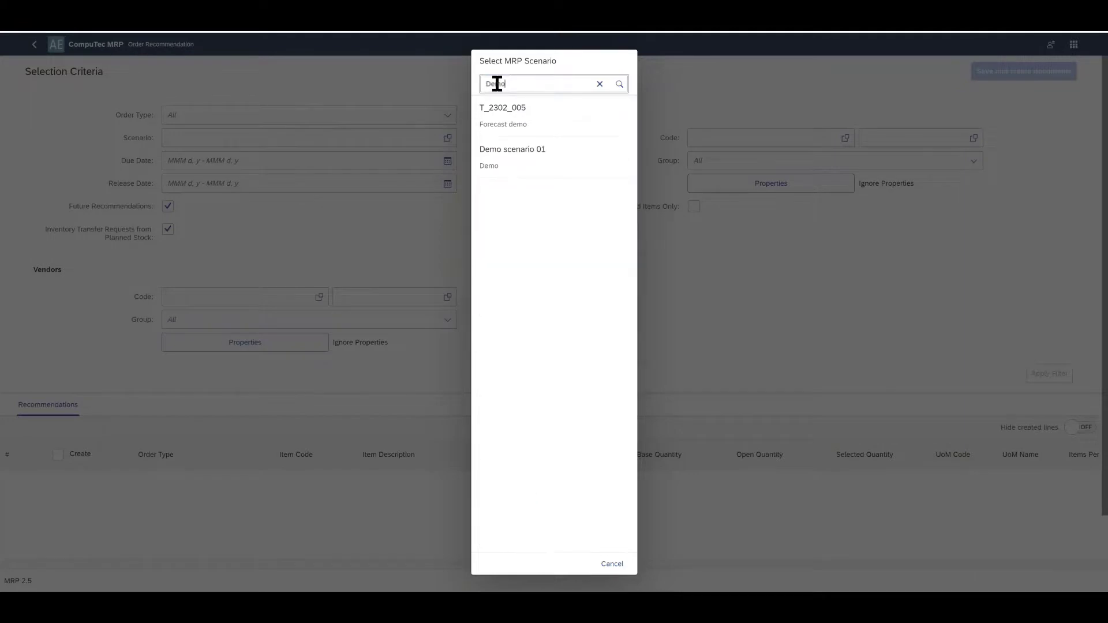
left_click(522, 167)
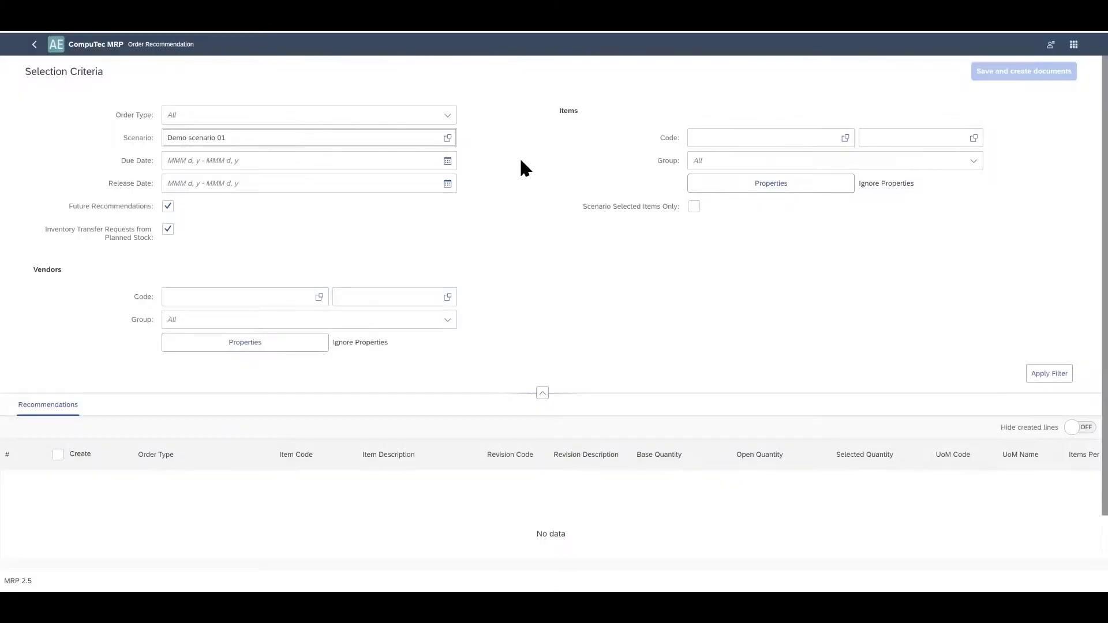
left_click(1059, 374)
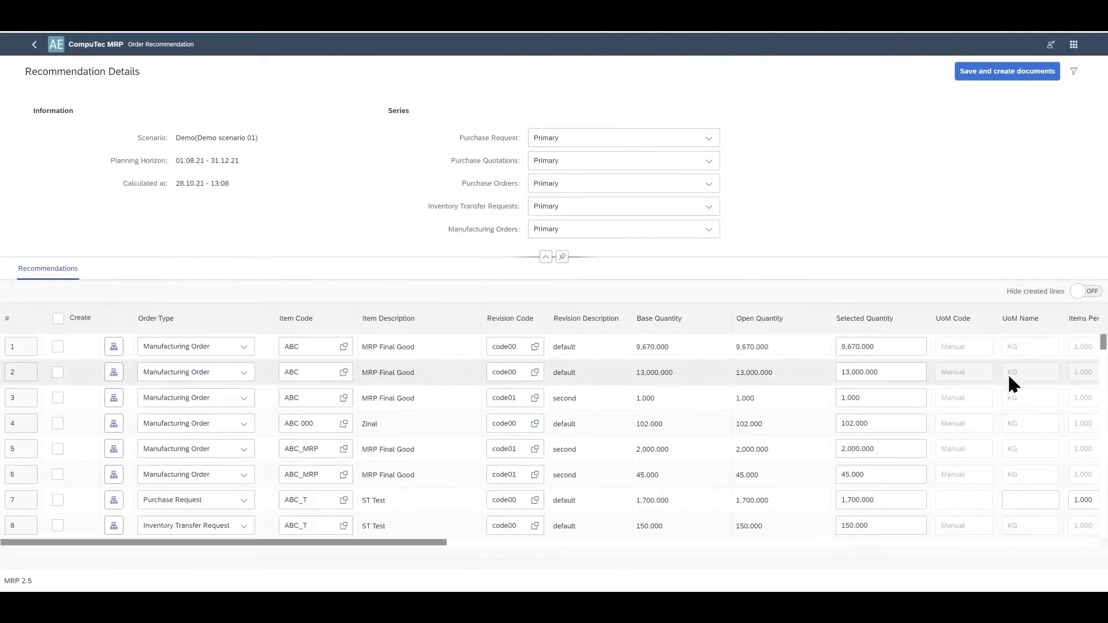
scroll(1008, 373, "down", 2)
scroll(1000, 387, "down", 20)
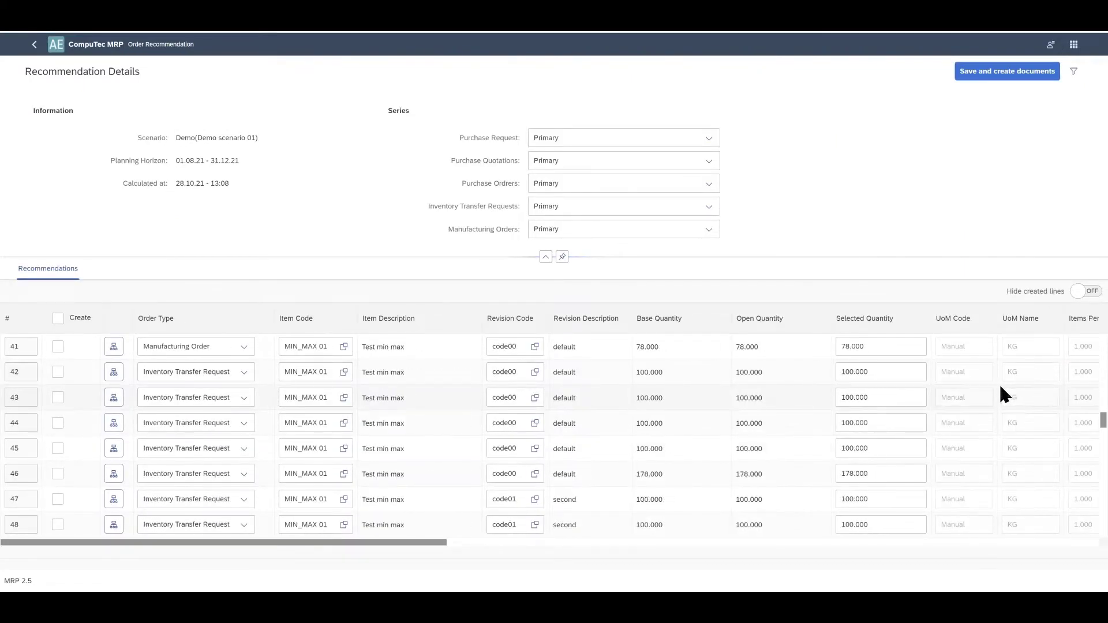
scroll(999, 394, "down", 20)
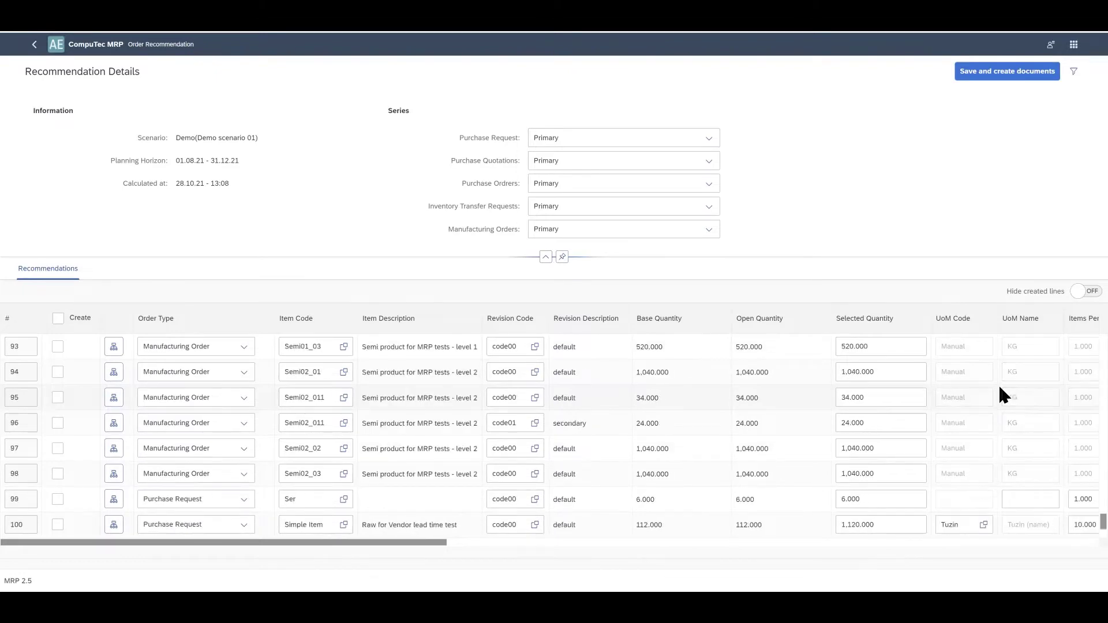
left_click(545, 257)
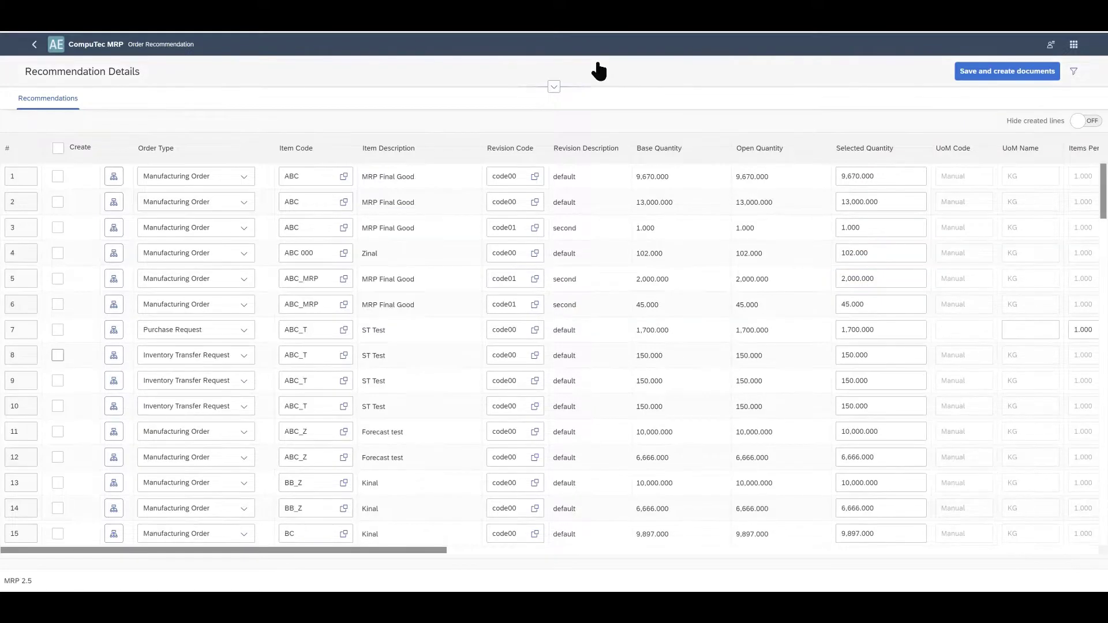
Create manufacturing order 88, purchase request 33 and transfer request 5 from rows 6–8.
left_click(57, 304)
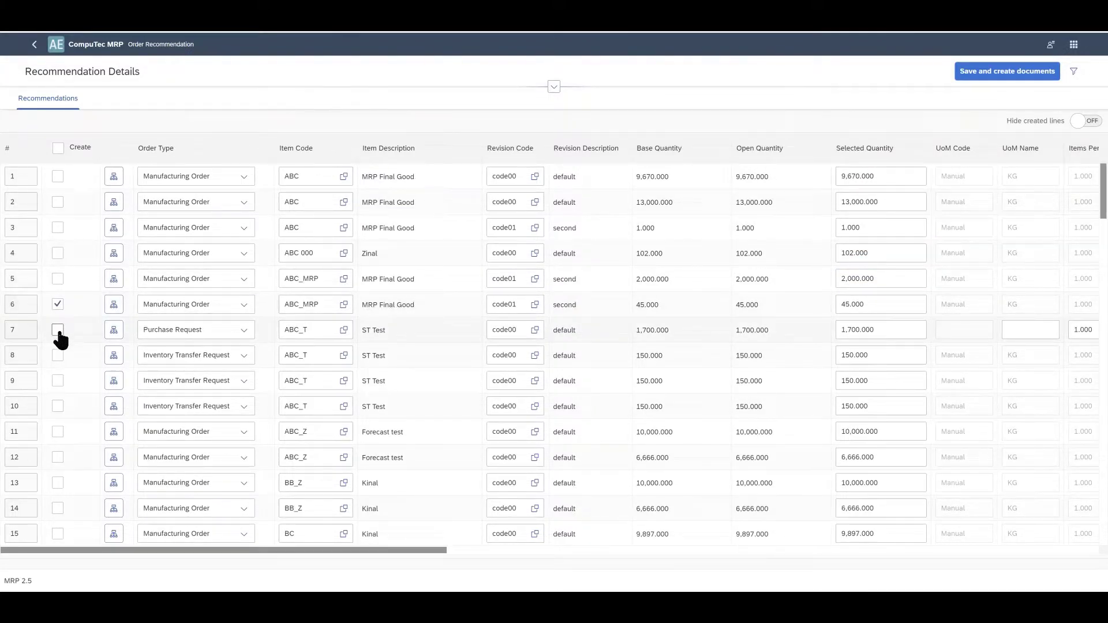
left_click(58, 330)
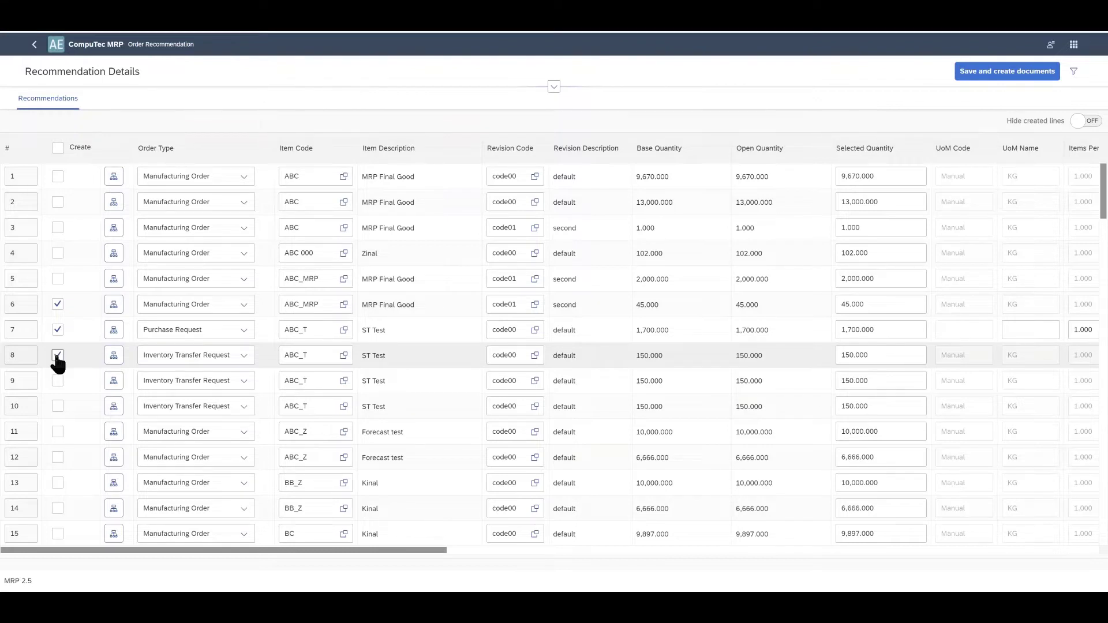
left_click(993, 77)
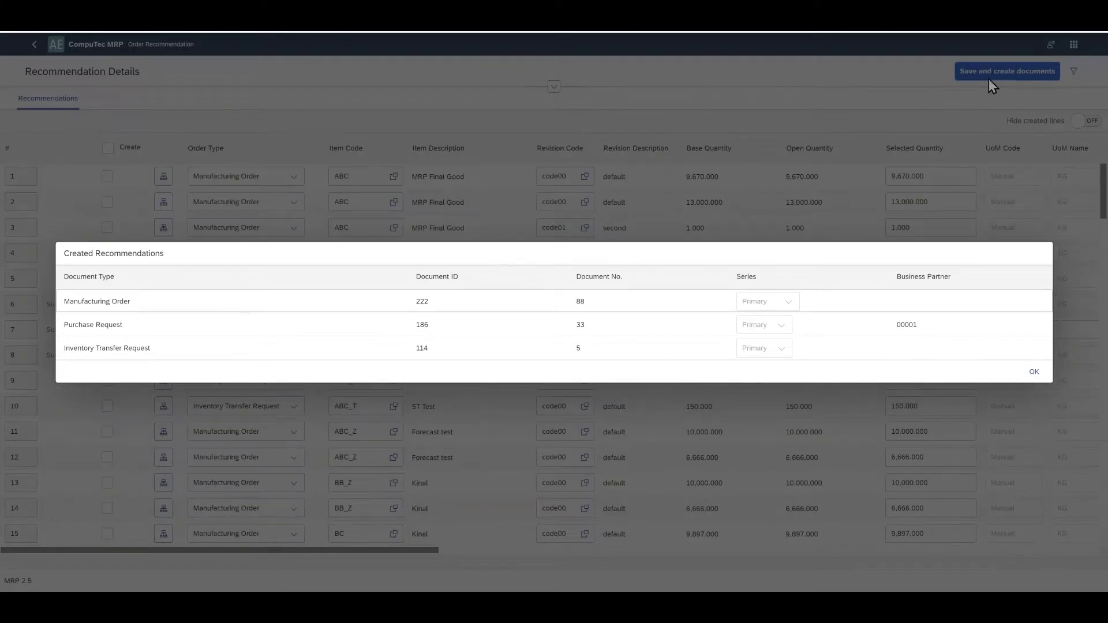
Dismiss the created-documents summary and show row 8's relationship map.
left_click(1033, 372)
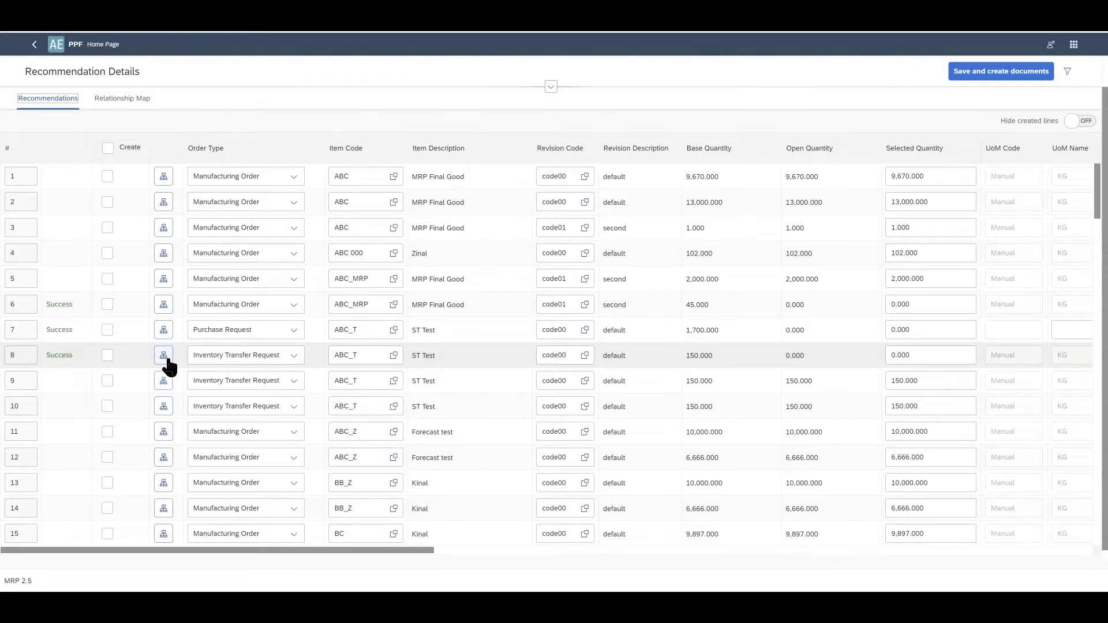
left_click(164, 356)
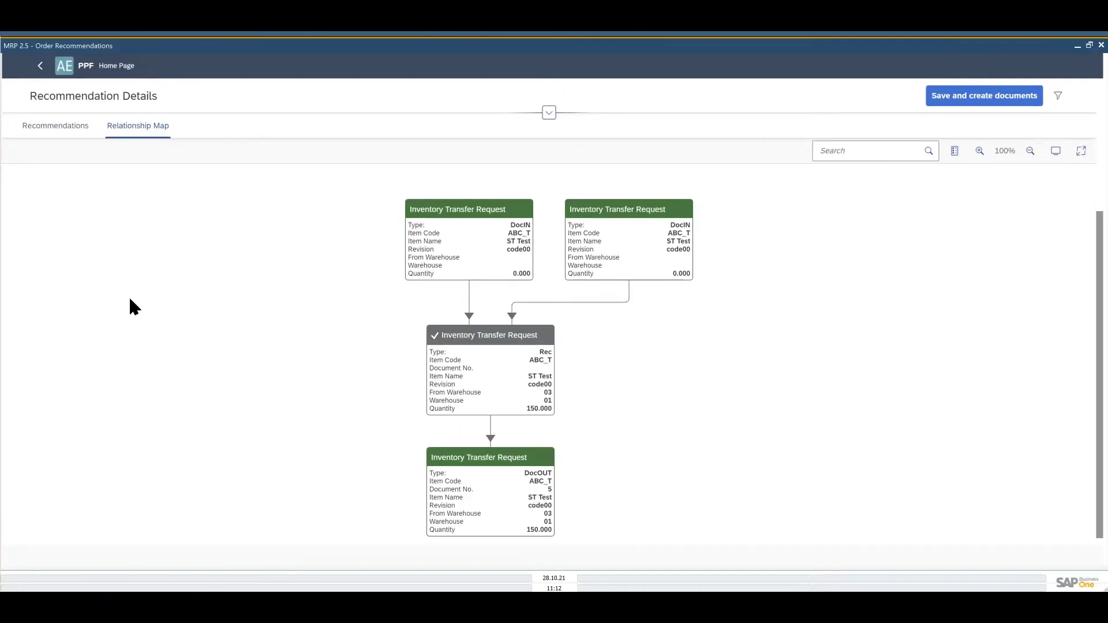
Select the DocOUT node for Inventory Transfer Request 5 in the Relationship Map.
left_click(503, 487)
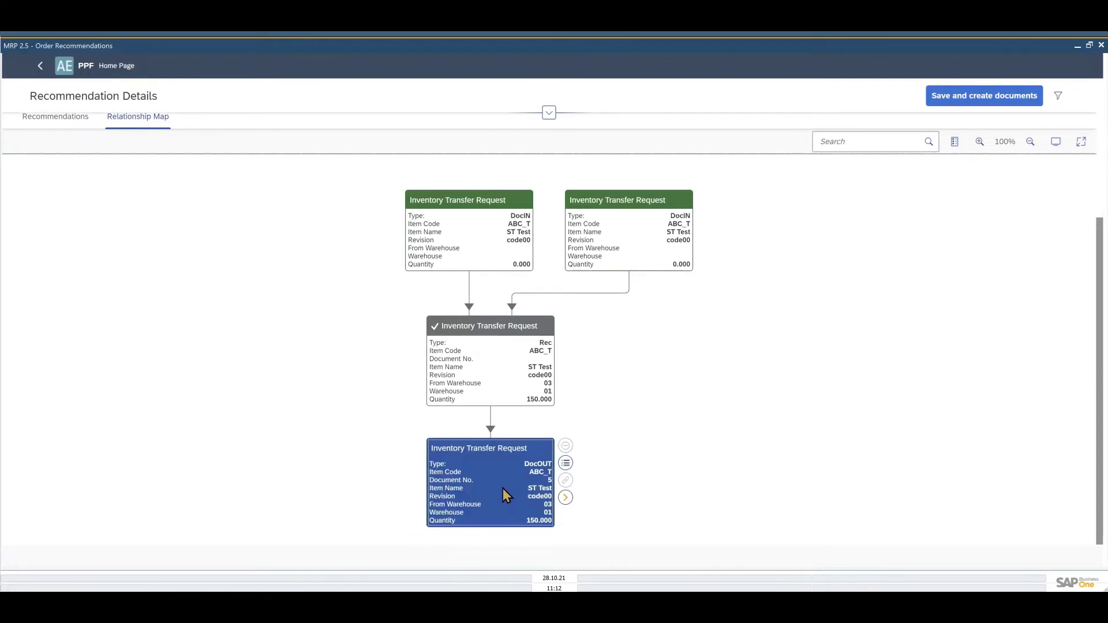
Open Inventory Transfer Request 5 for 150 KG of ABC_T, warehouse 03 to 01.
left_click(565, 497)
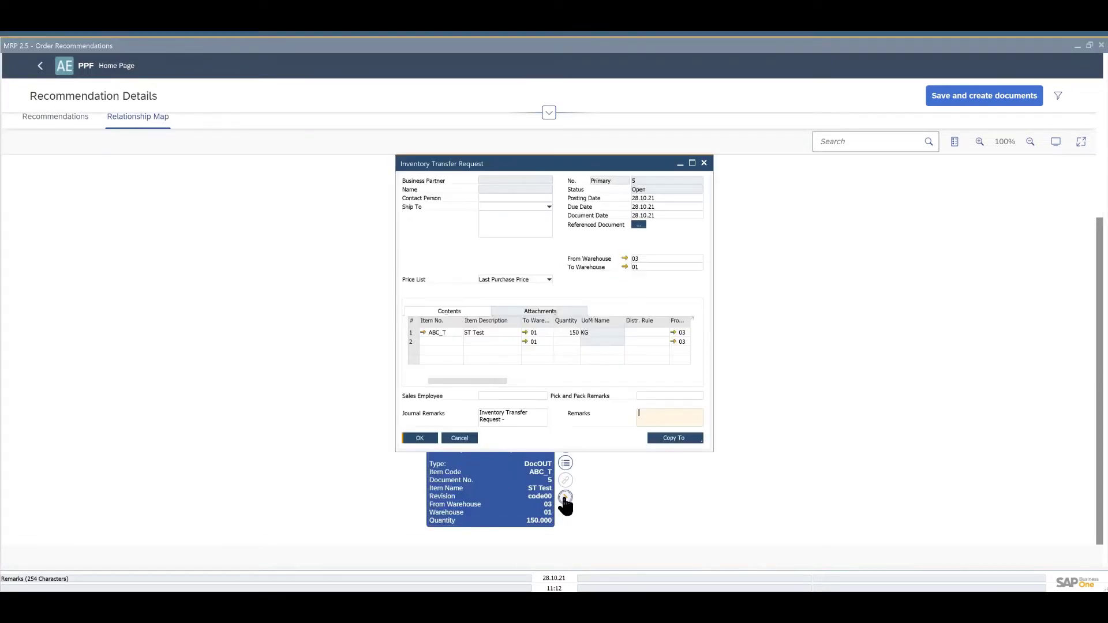